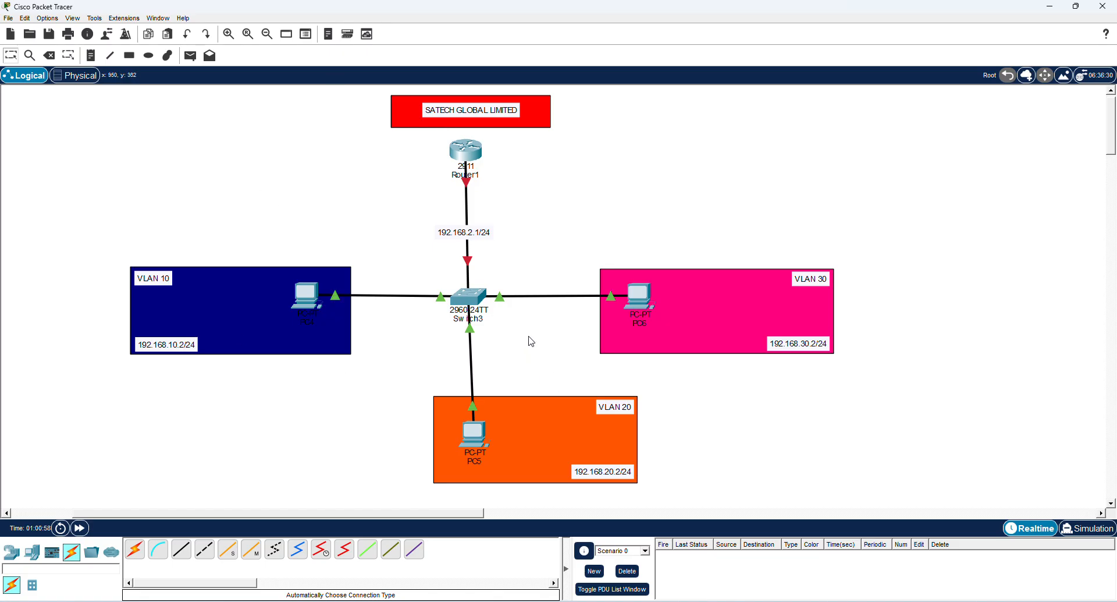
Open Switch3's command line and enter global configuration mode with en and conf t.
left_click(477, 299)
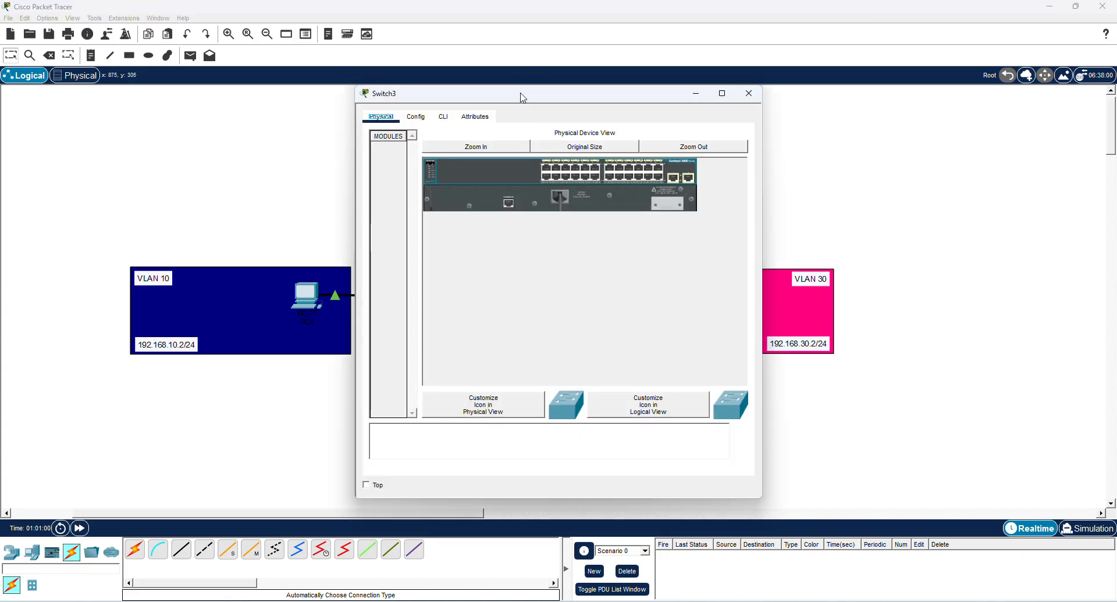
left_click_drag(523, 93, 755, 93)
left_click(675, 112)
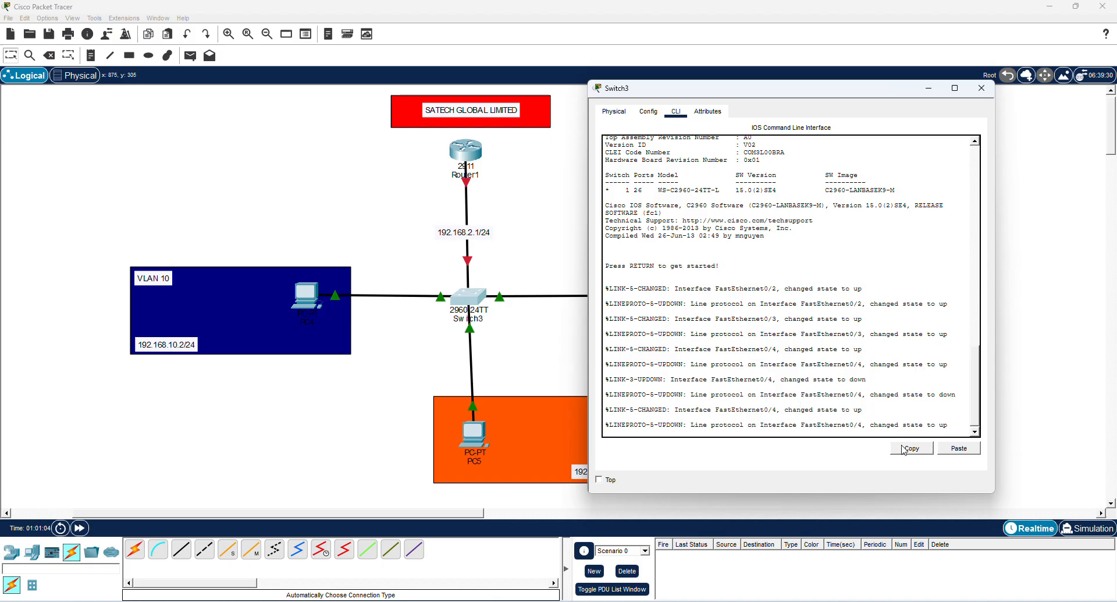
key("Return")
key("Return")
key("Return")
key("Return")
type("en")
key("Return")
type("conf t")
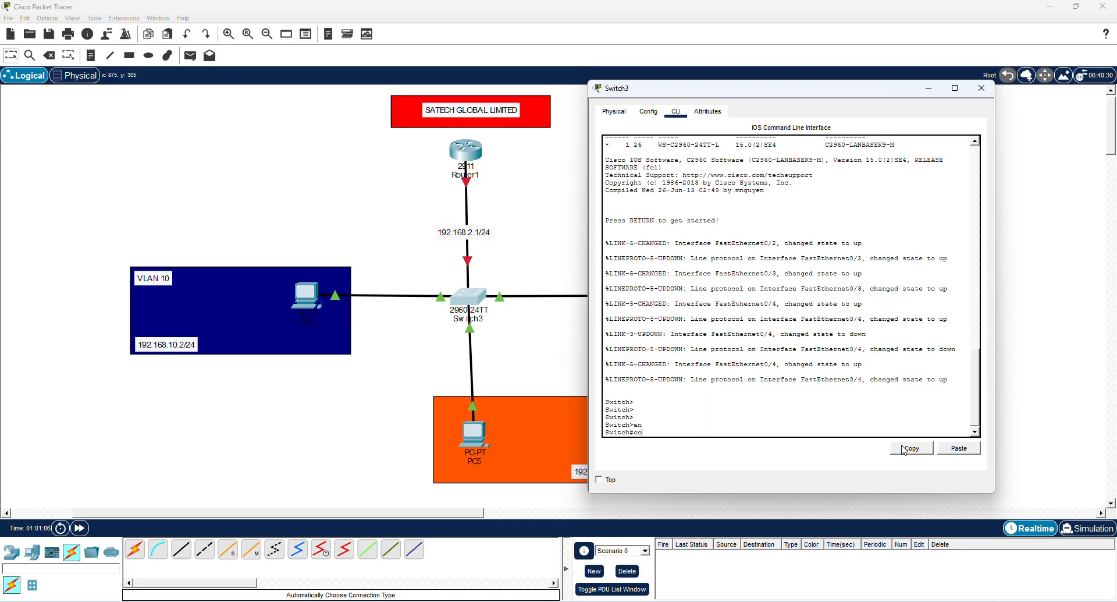
key("Return")
key("Return")
key("Return")
key("Return")
key("Return")
key("Return")
key("Return")
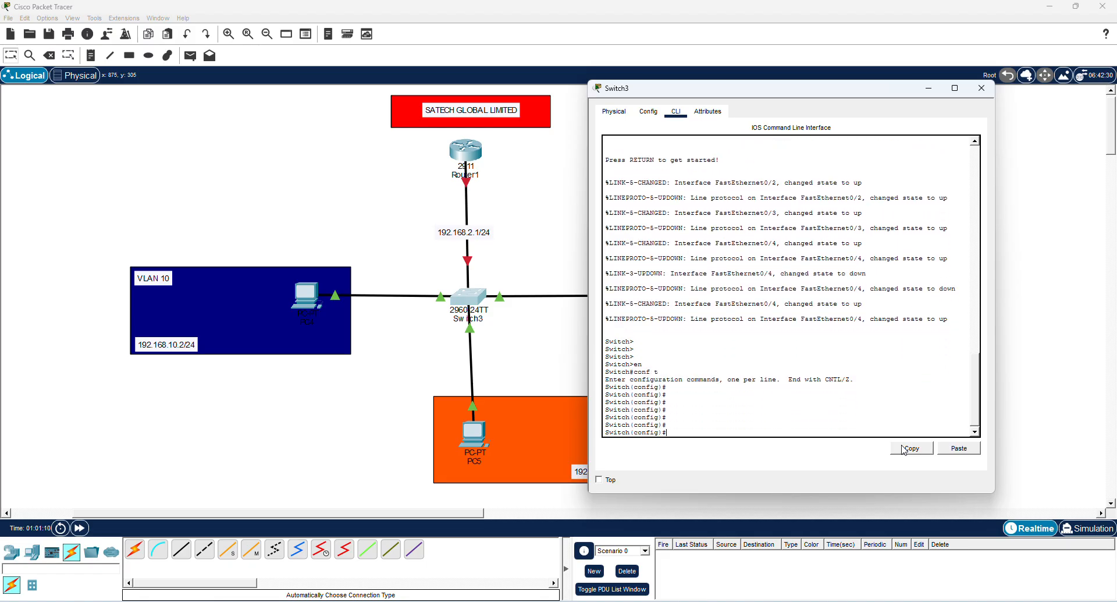
Assign Switch3's interface f0/2, which links to the VLAN 10 PC, to access VLAN 10.
left_click(982, 88)
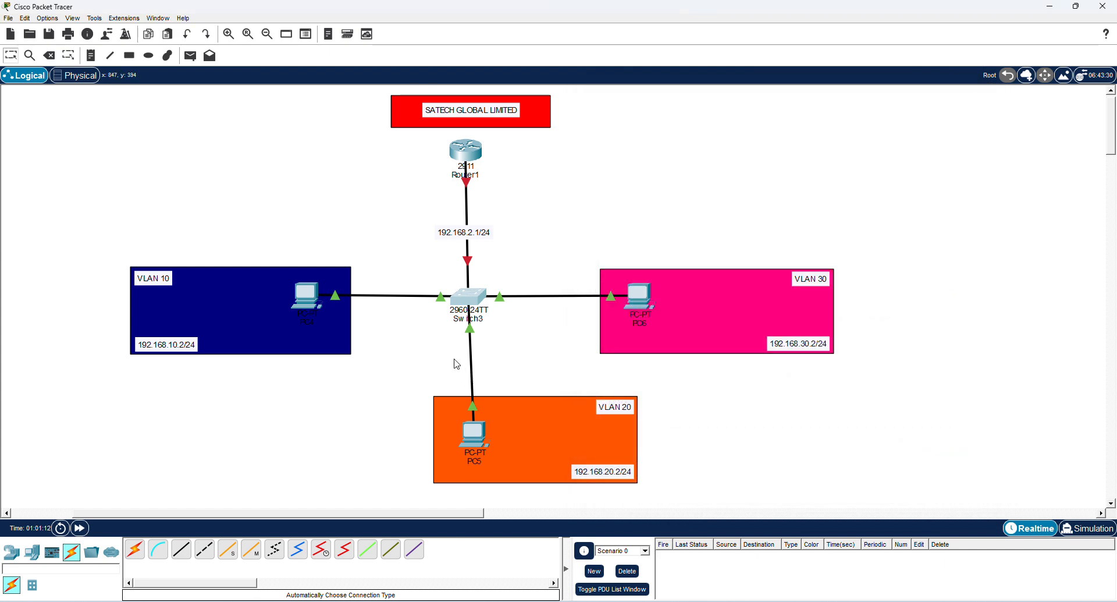
left_click(473, 300)
left_click_drag(620, 94, 821, 97)
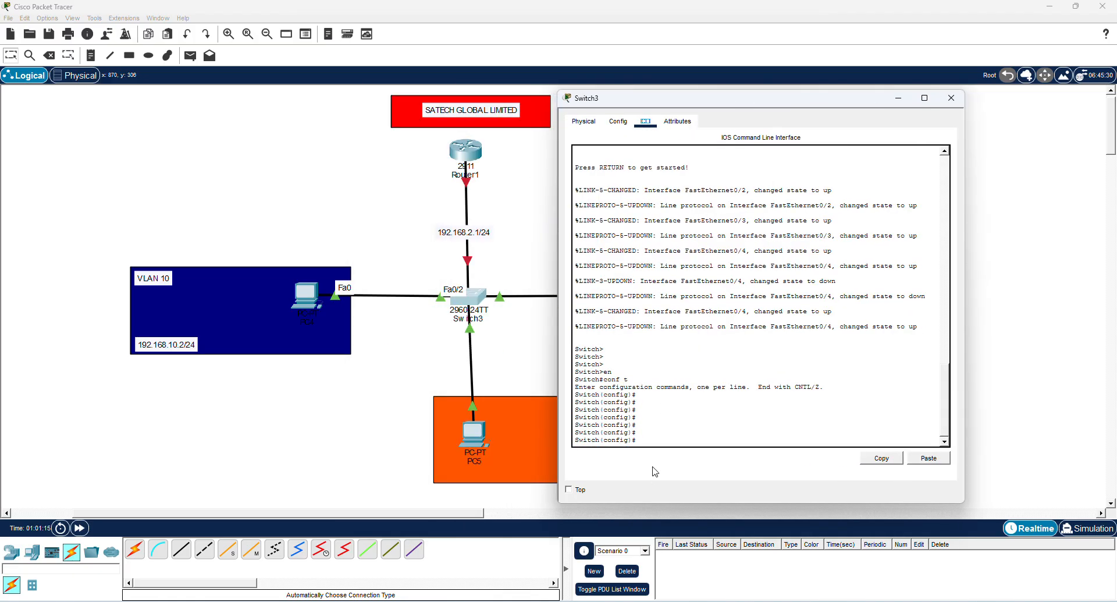
type("int f")
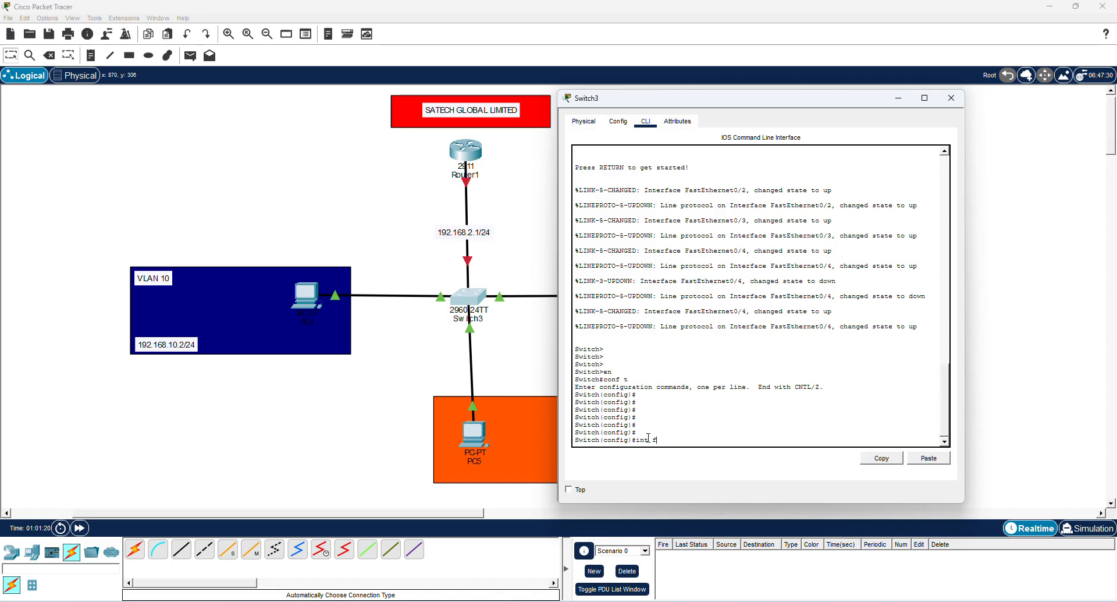
type("0/2")
key("Return")
type("sw")
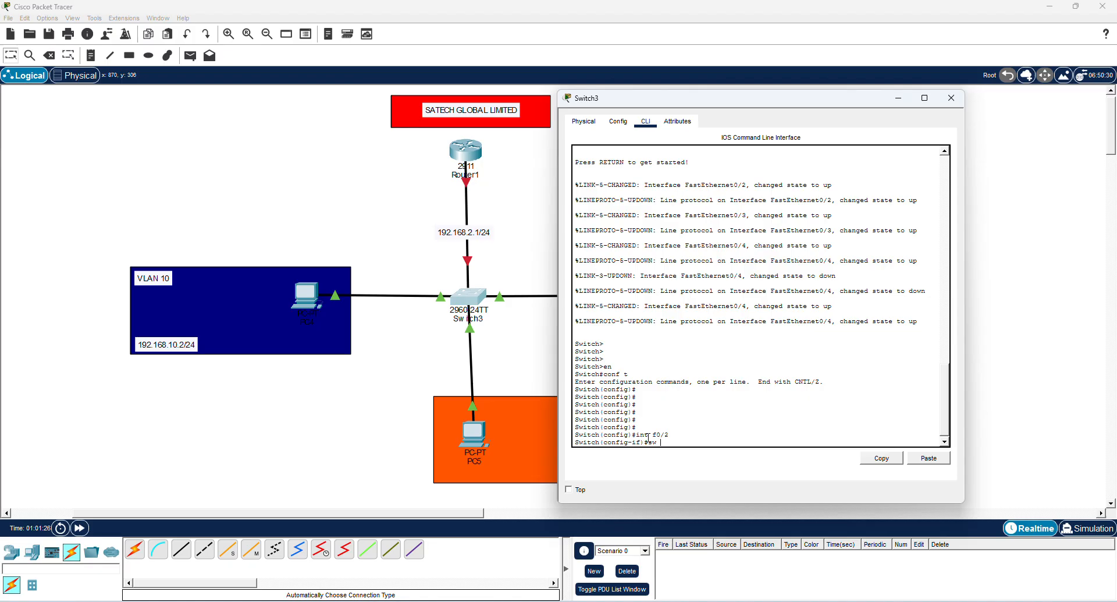
type(" trunk")
key("BackSpace")
key("BackSpace")
key("BackSpace")
key("BackSpace")
key("BackSpace")
type("acc vlan 10")
key("Return")
Set interface f0/2 to trunk mode with sw mode trunk.
type("sw mode tr")
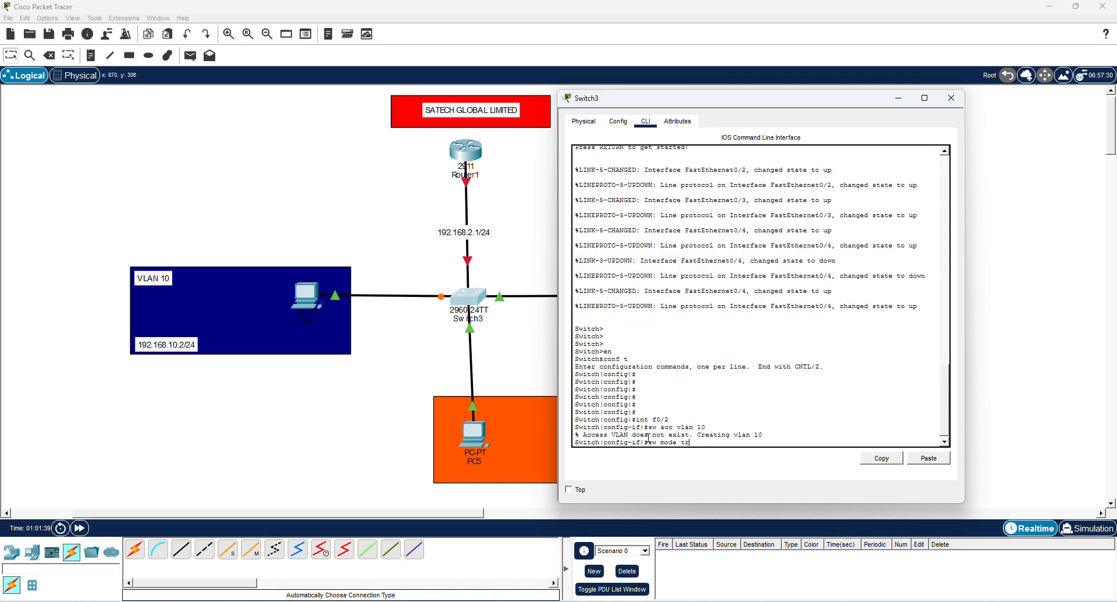
type("unk")
key("Return")
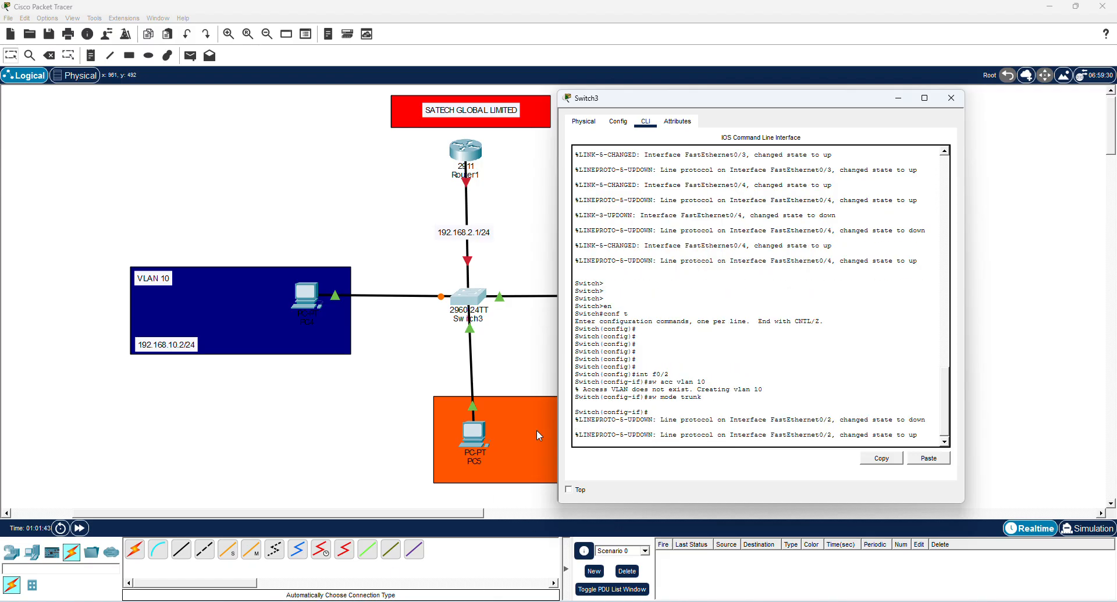
left_click(951, 98)
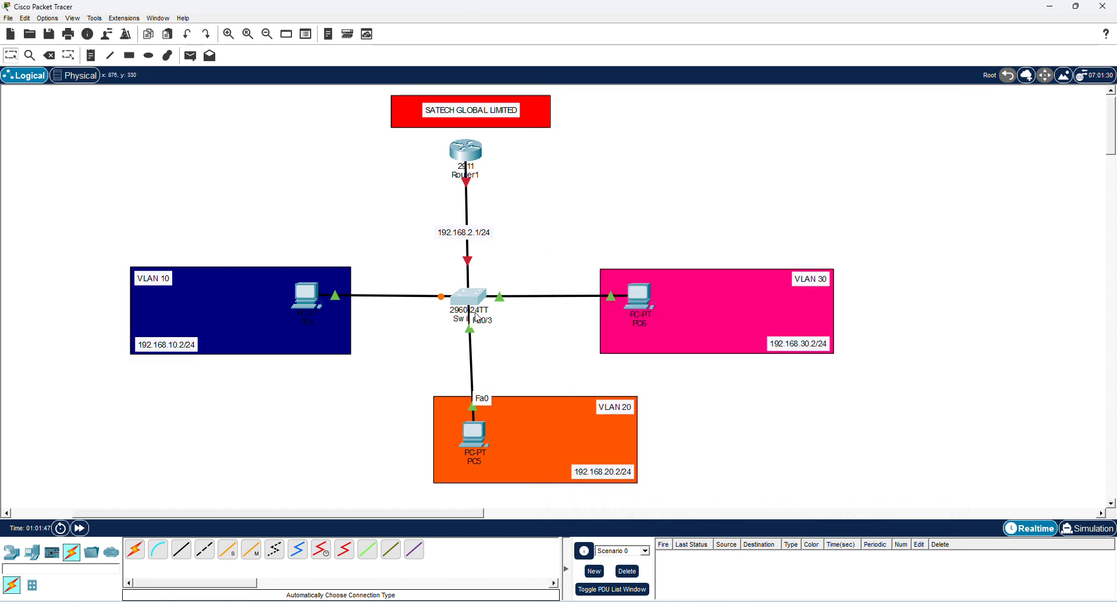
left_click(482, 296)
left_click_drag(549, 93, 851, 87)
left_click(746, 428)
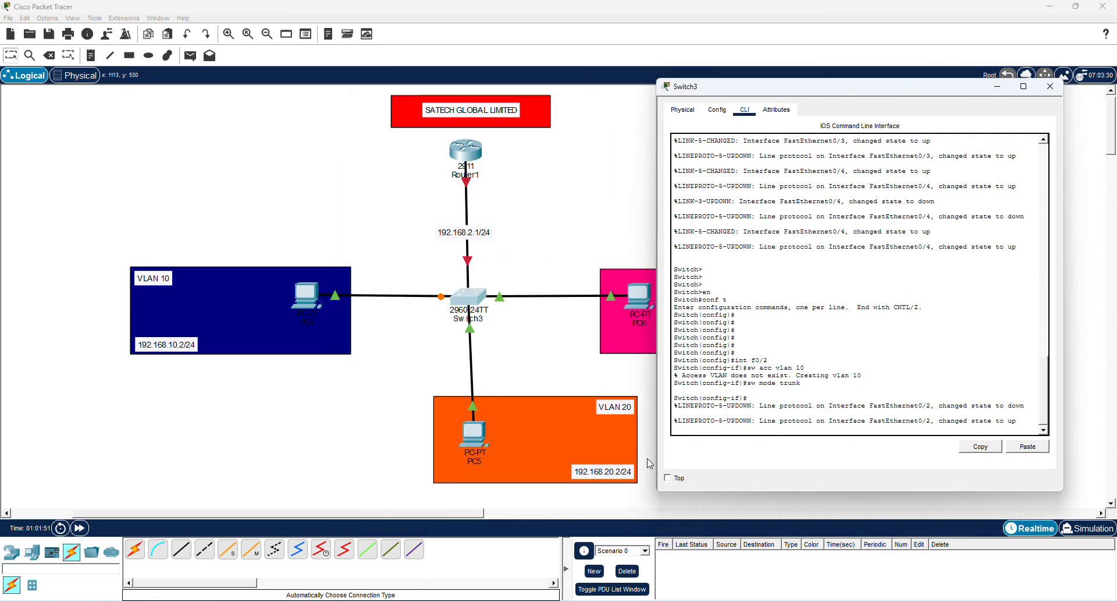
key("Return")
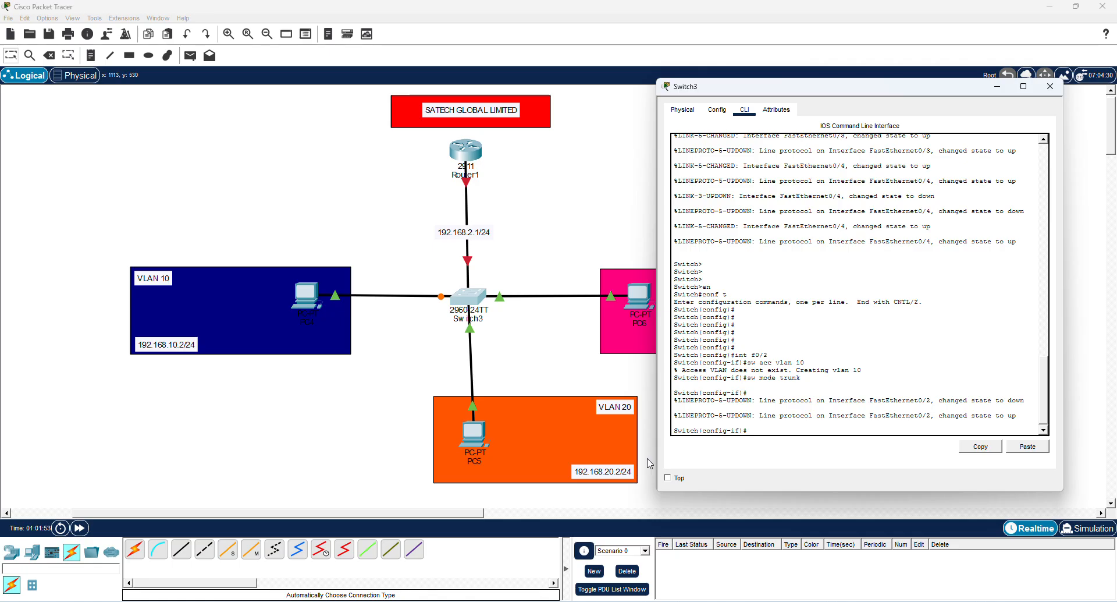
left_click(1050, 86)
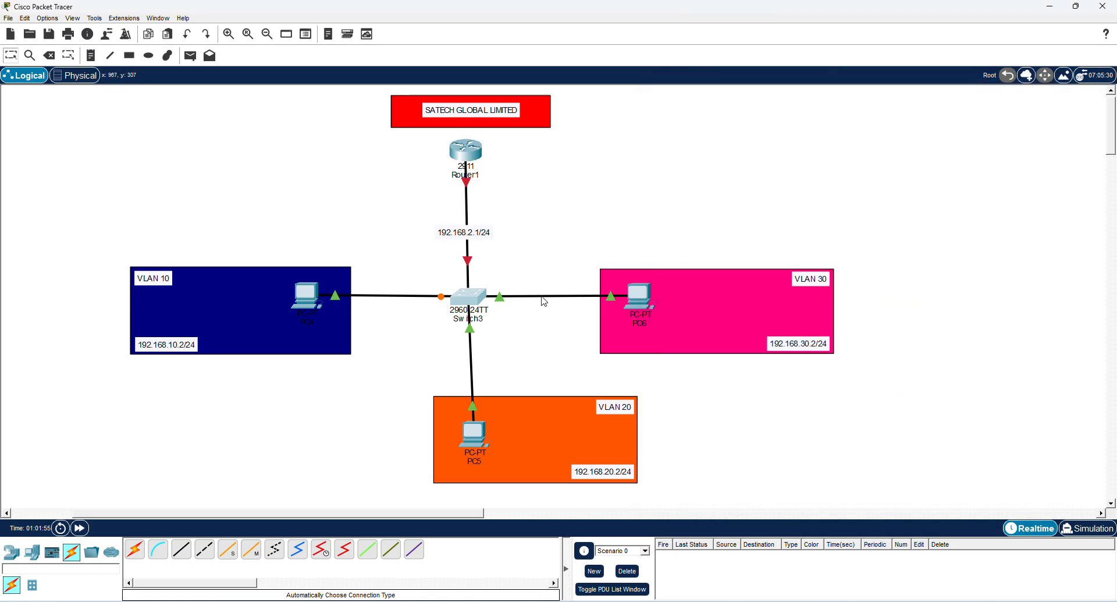
Assign Switch3's interface f0/3, which links to PC5, to access VLAN 20.
left_click(471, 298)
left_click_drag(573, 97, 829, 93)
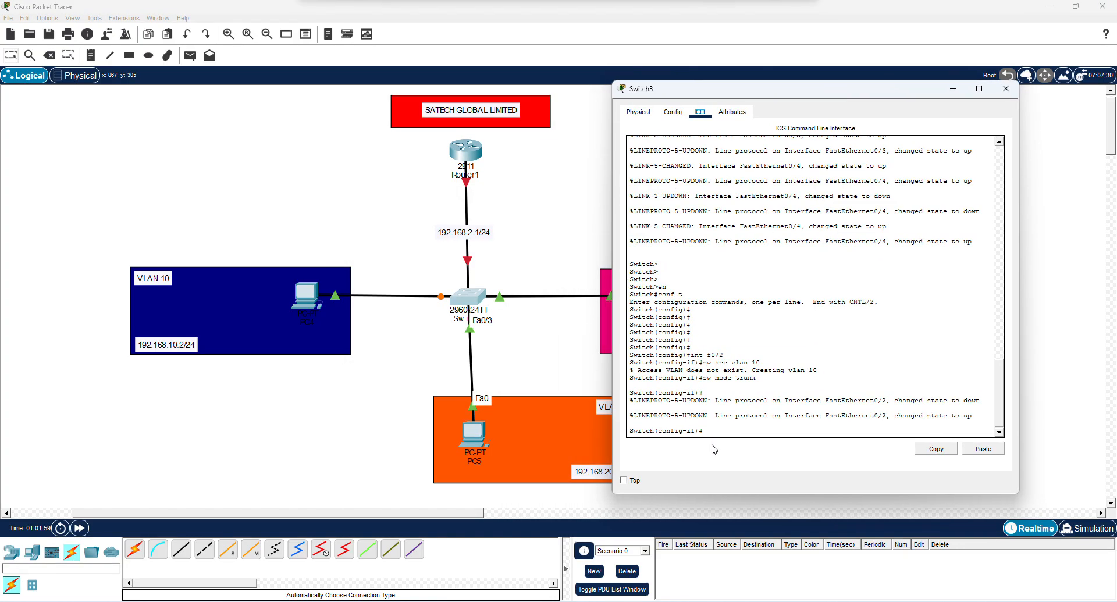
left_click(712, 433)
type("int")
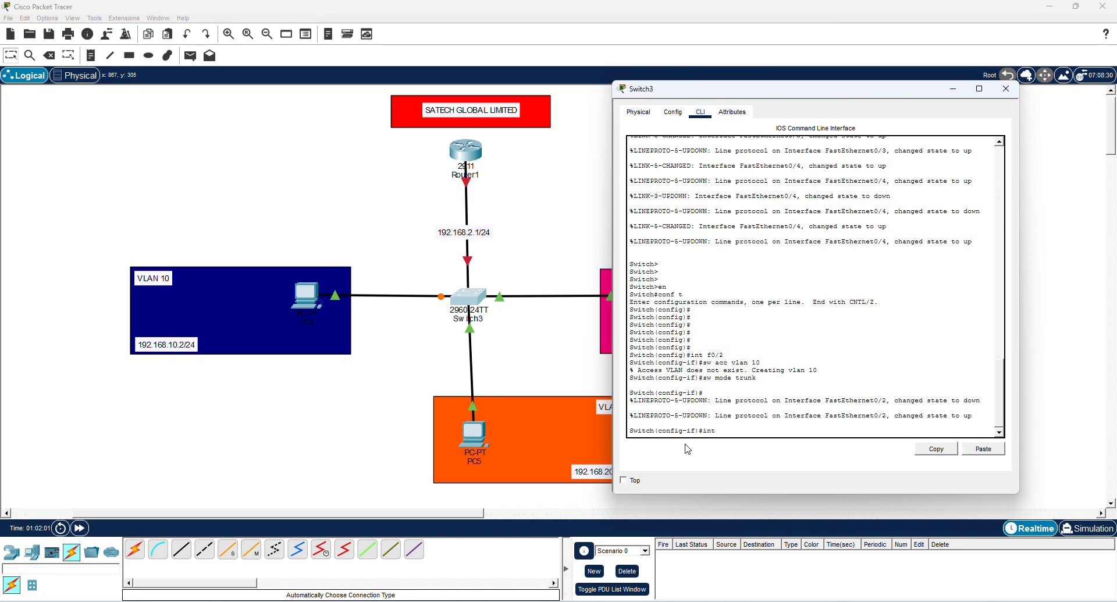
type(" f0/3")
key("Return")
type("sw acc ")
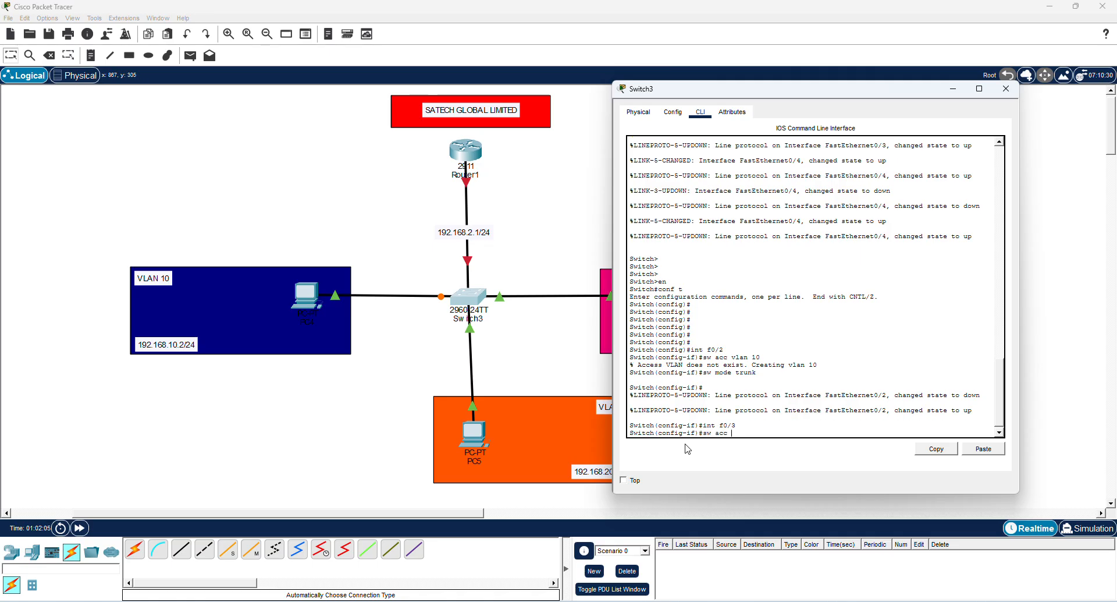
type("vlan 20")
key("Return")
Set interface f0/3 to access mode with sw mode acc and exit its interface configuration.
type("sw mode t")
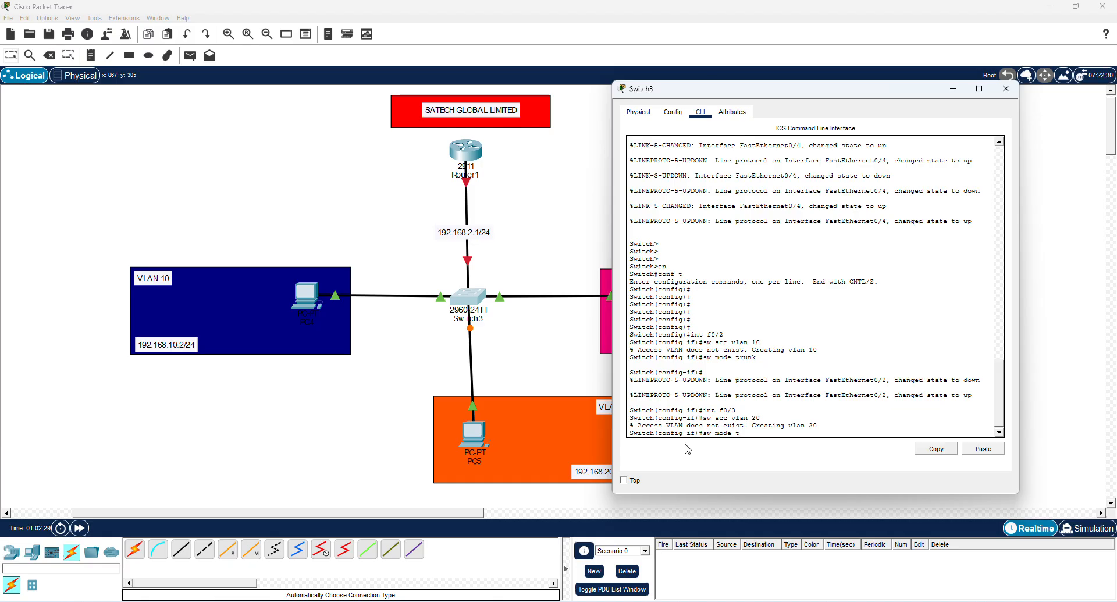
key("BackSpace")
type("acc")
key("Return")
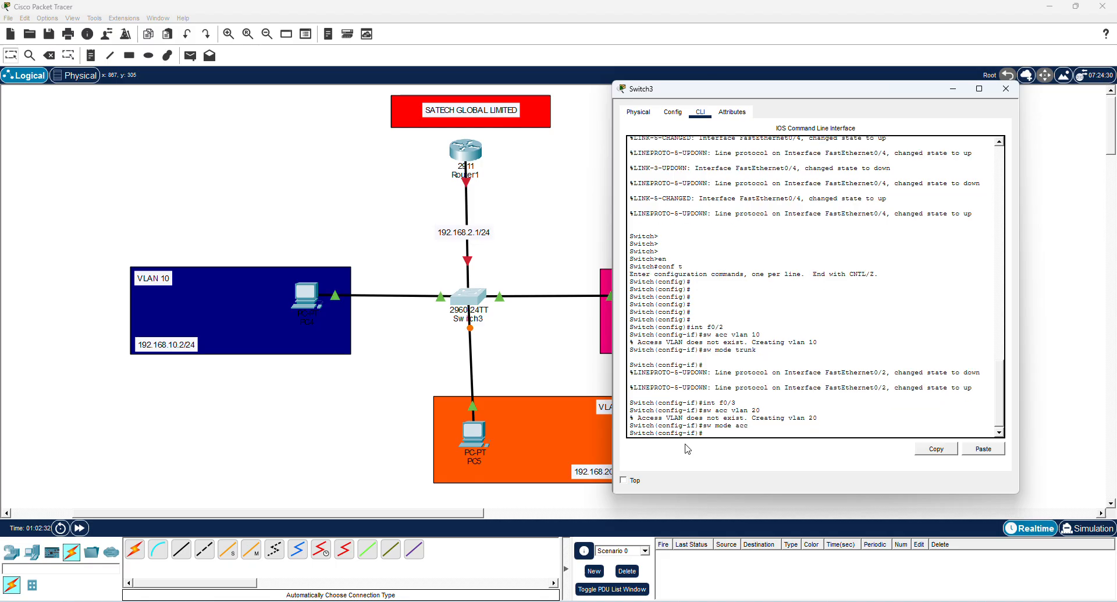
type("exit")
key("Return")
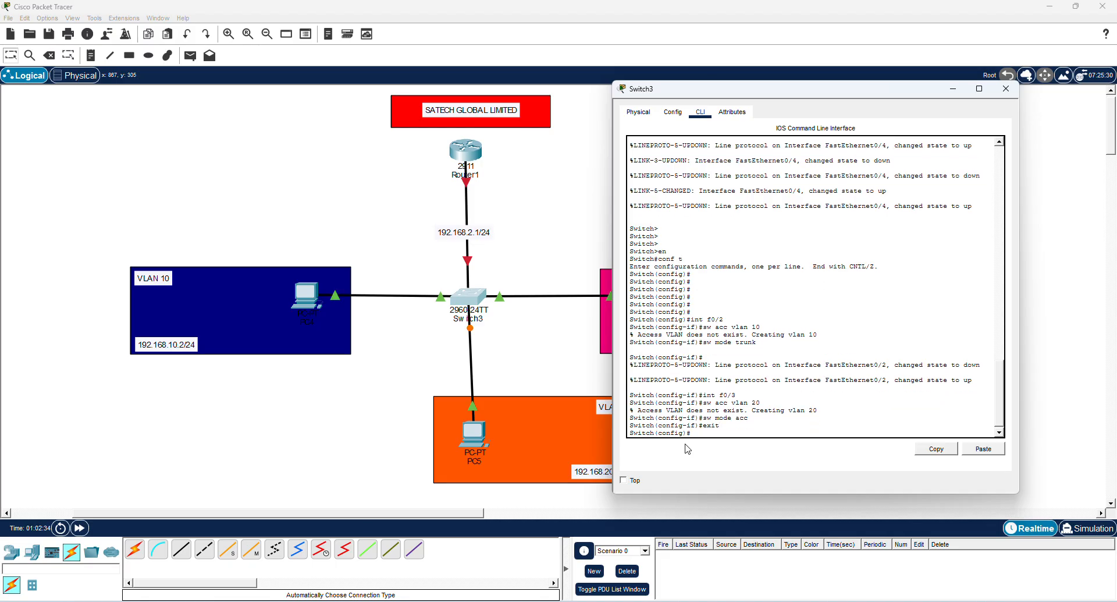
Remove trunk mode from interface f0/2 and set it to access mode with sw mode acc.
type("int f0/2")
key("Return")
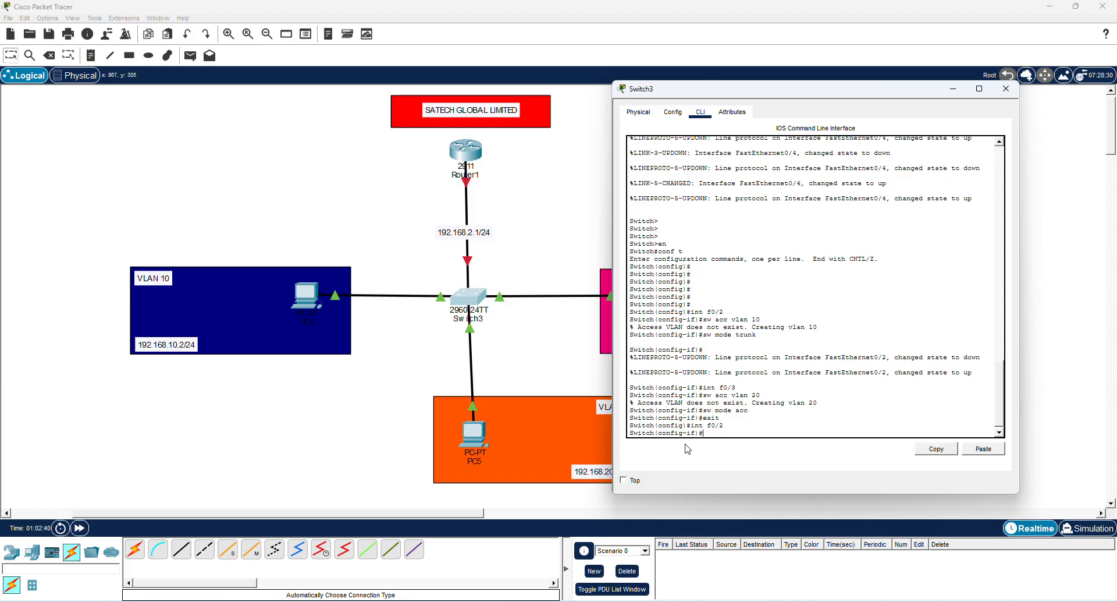
type("no sw mode trunk")
key("Return")
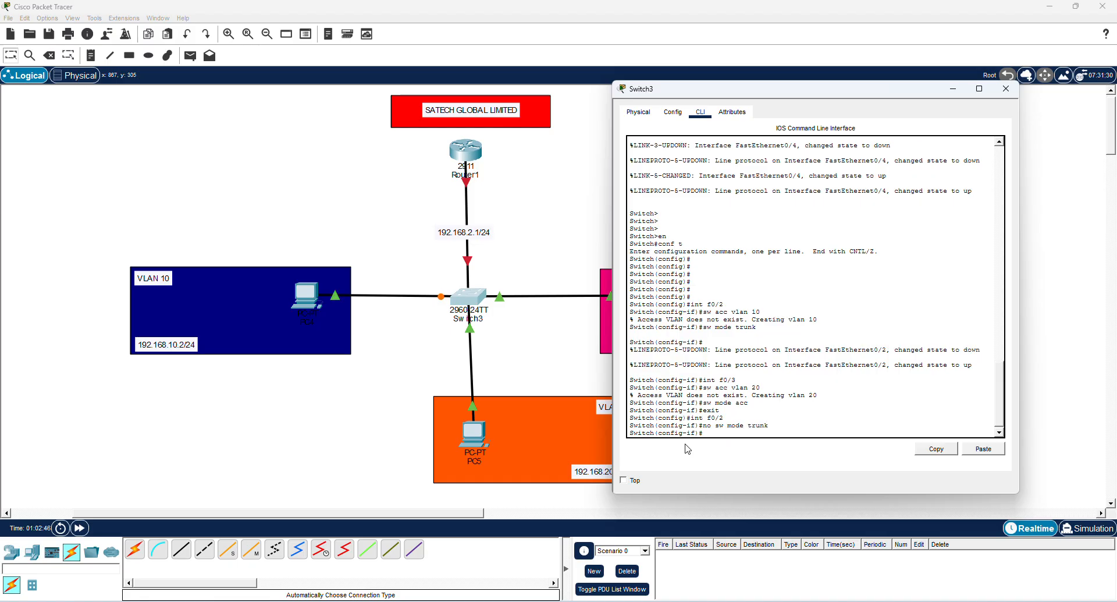
type("sw mode acc")
key("Return")
key("Return")
key("Return")
key("Return")
key("Return")
key("Return")
key("Return")
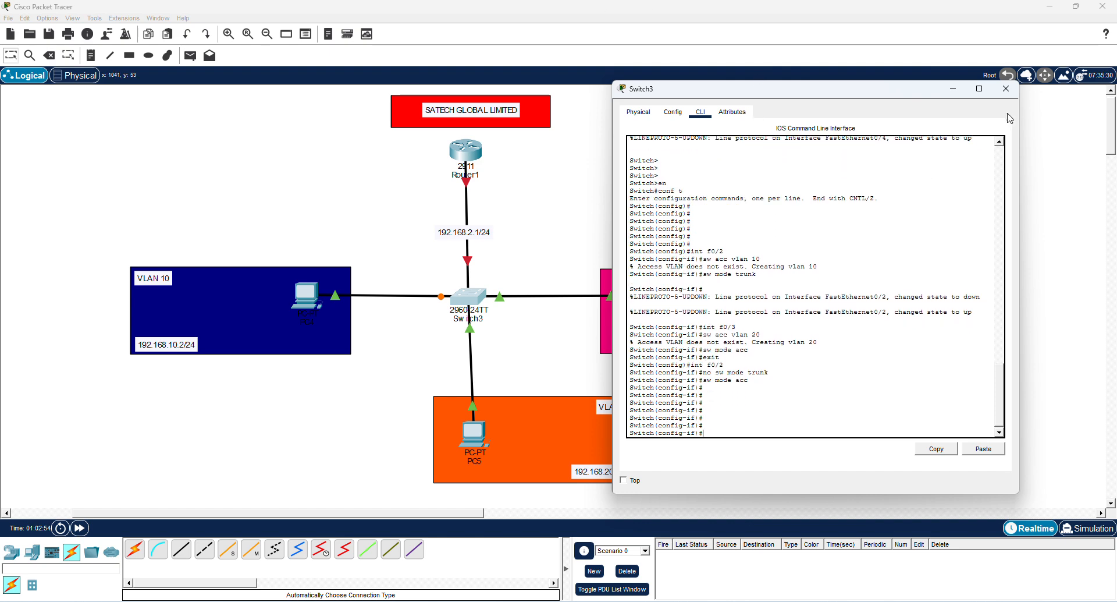
left_click(1005, 89)
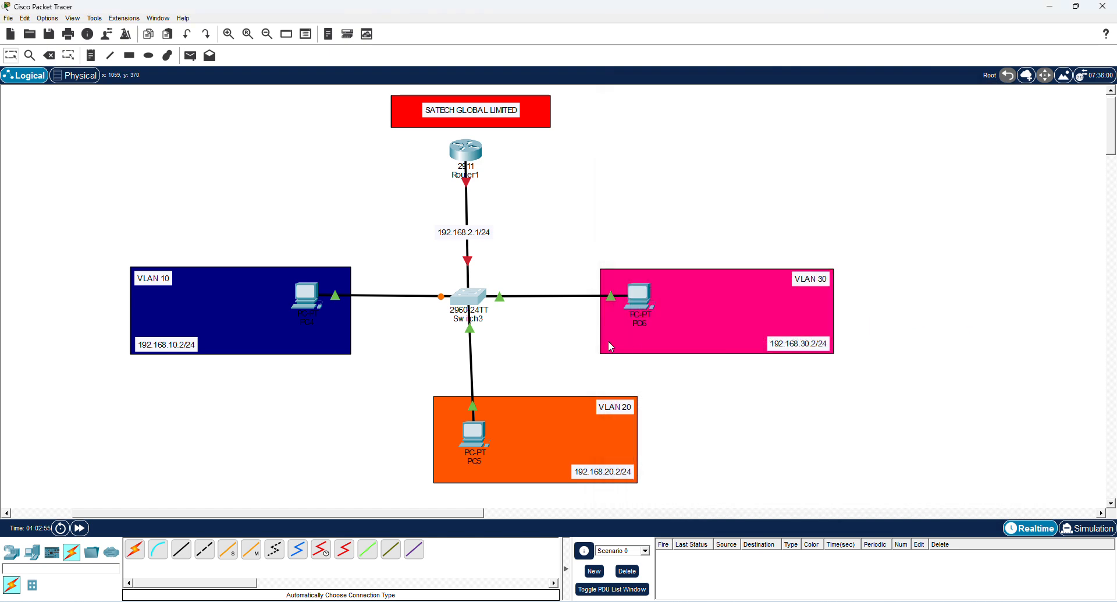
left_click(638, 296)
left_click_drag(585, 93, 825, 101)
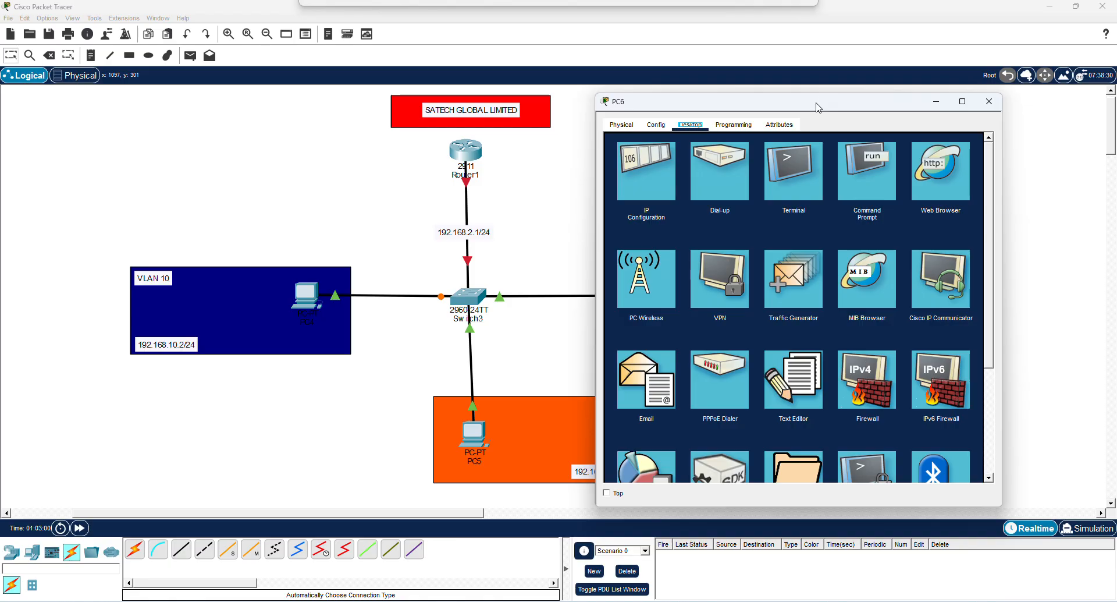
left_click(989, 101)
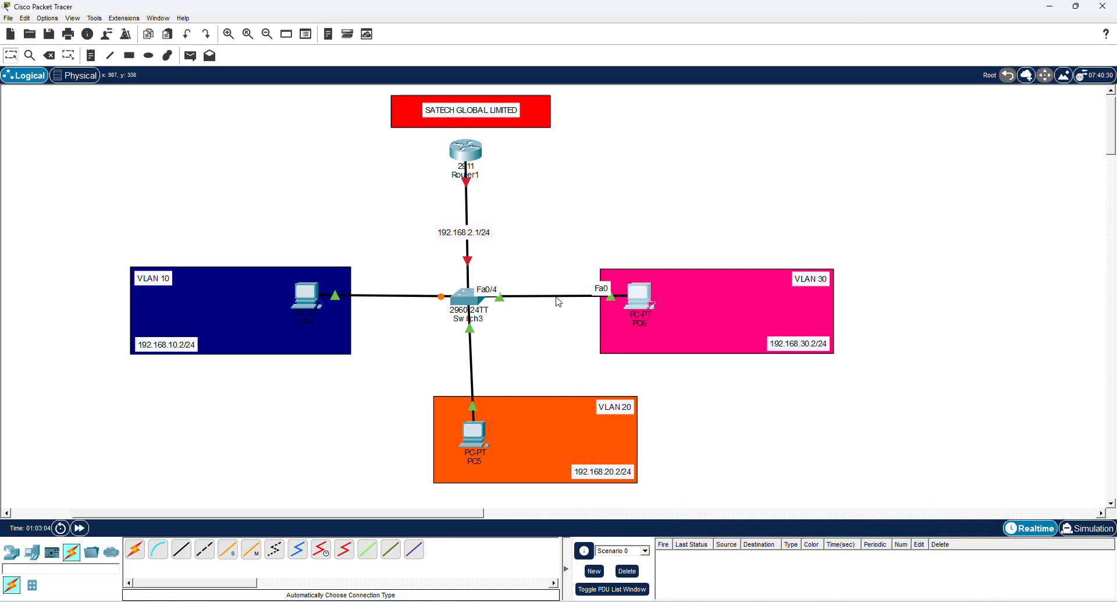
Assign Switch3's interface f0/4, which links to PC6, to access VLAN 30.
left_click(469, 302)
left_click_drag(561, 103, 331, 122)
left_click(232, 447)
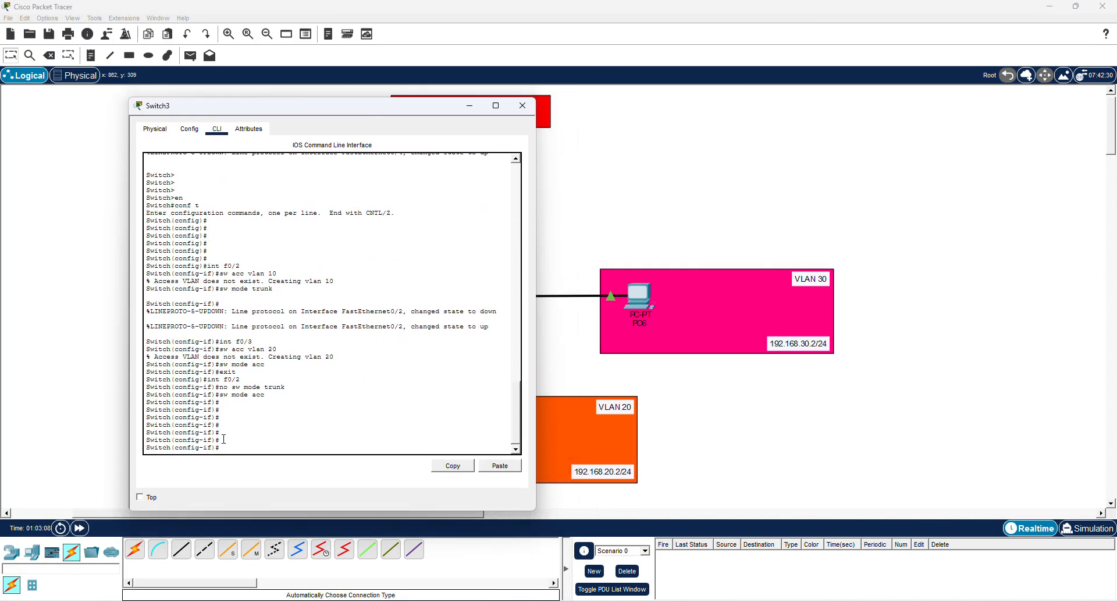
type("int f0/4")
key("Return")
type("sw")
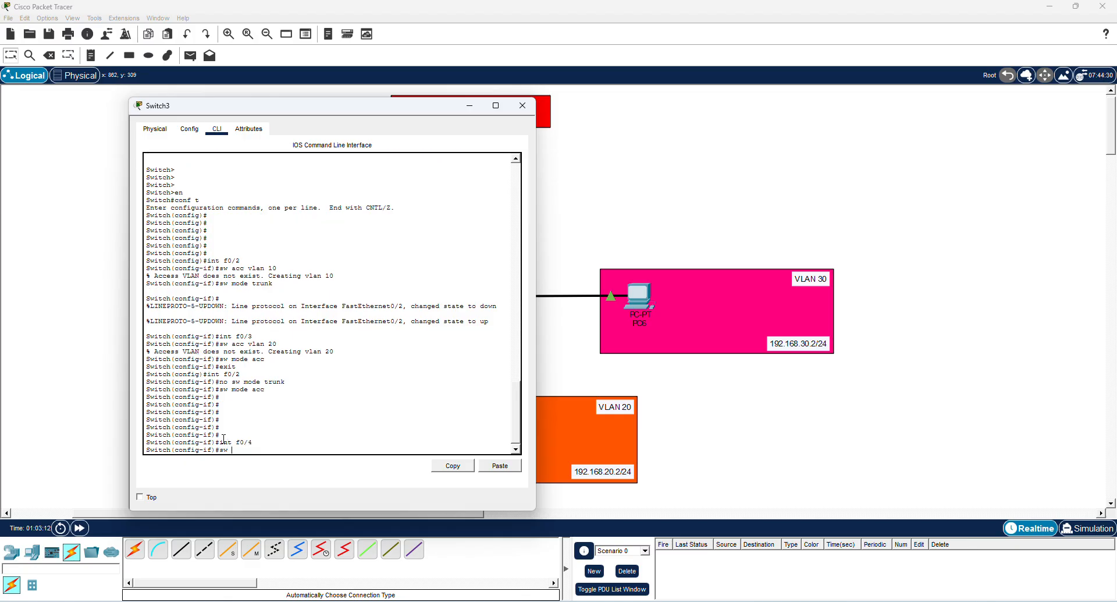
type(" acc vlan 30")
key("Return")
Set interface f0/4 to access mode with sw mode acc, exit its interface configuration and close the switch window.
type("sw mode acc")
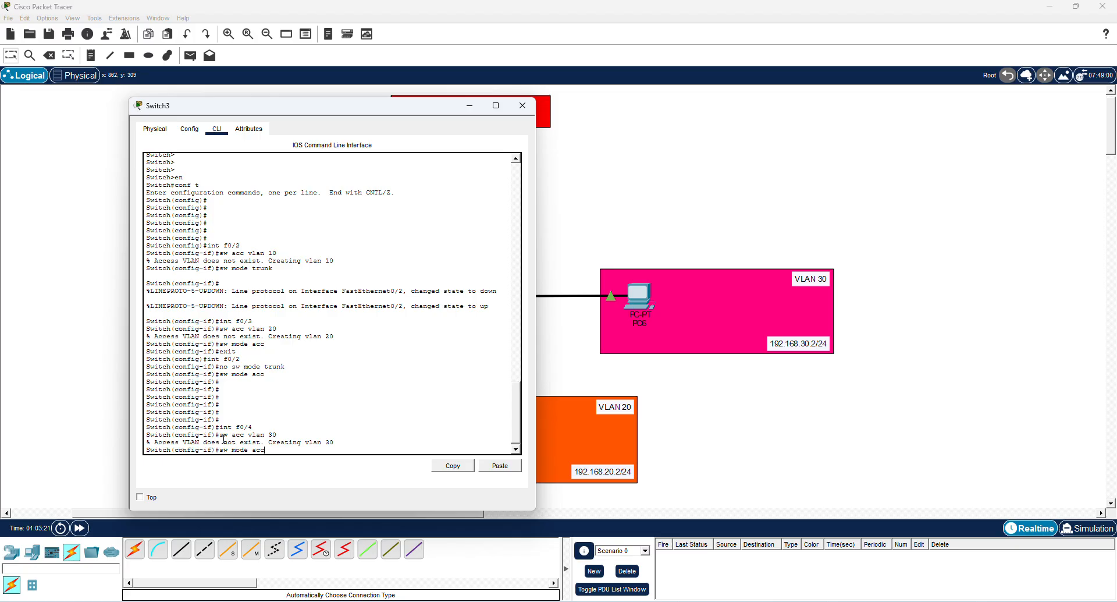
key("Return")
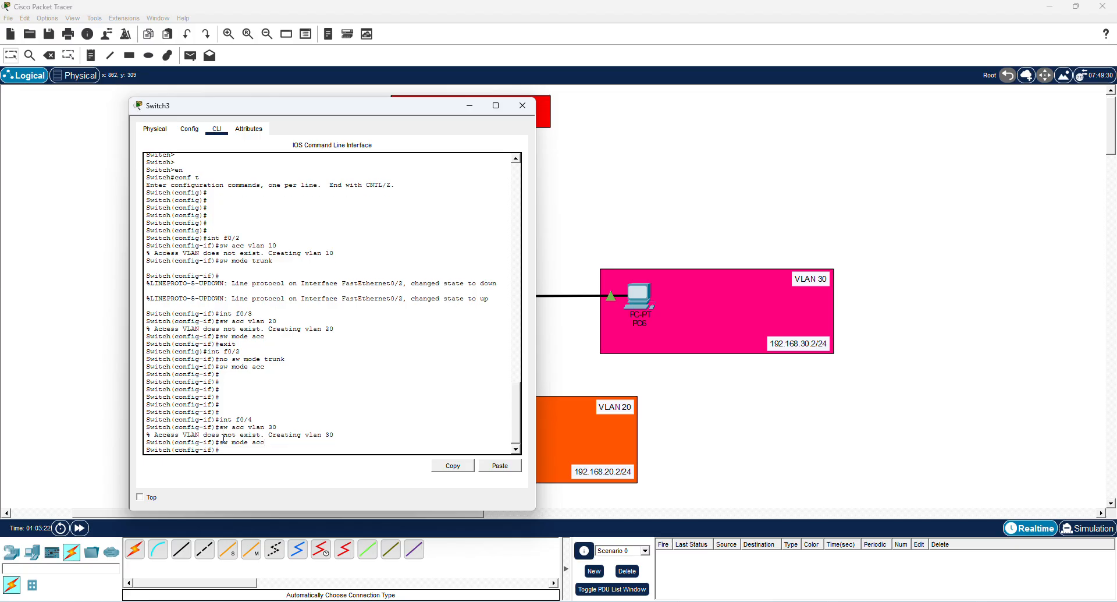
type("exit")
key("Return")
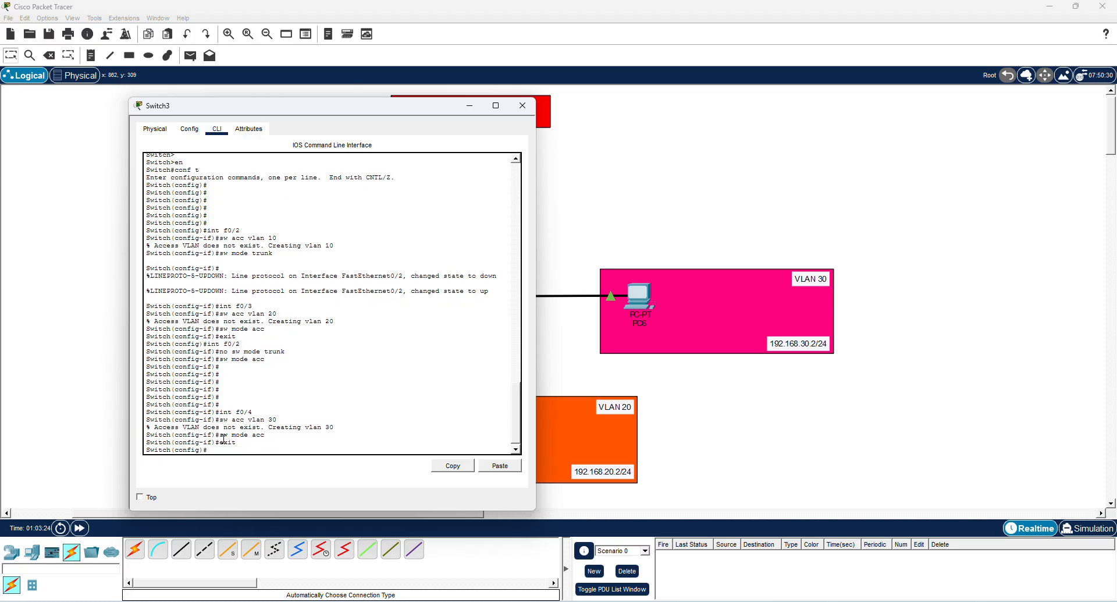
left_click(523, 106)
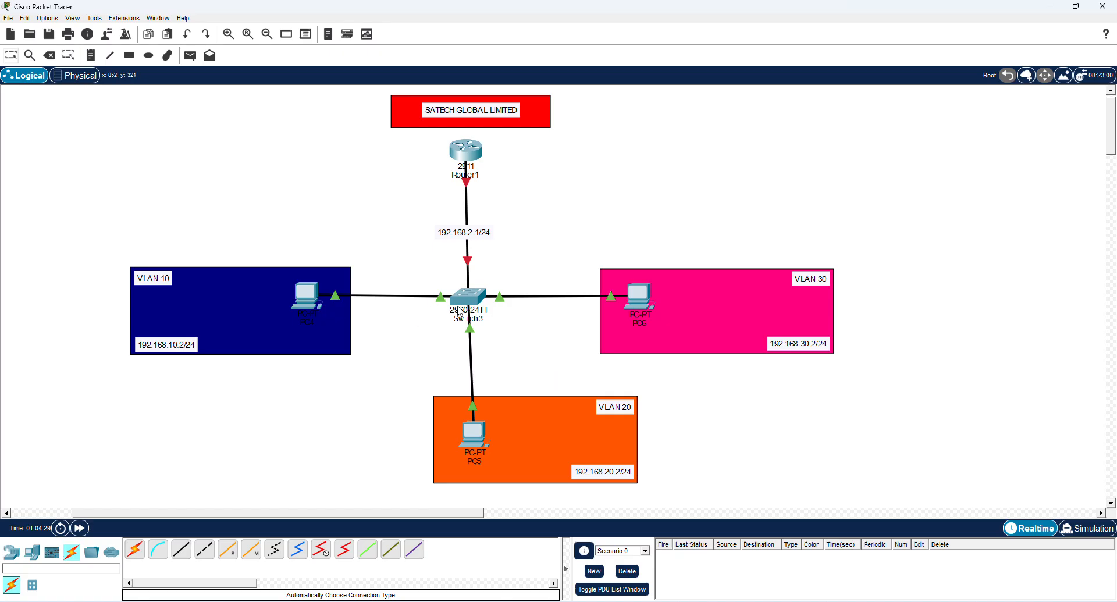
Exit Switch3's global configuration mode and display the VLAN summary with sh vlan br.
left_click(473, 302)
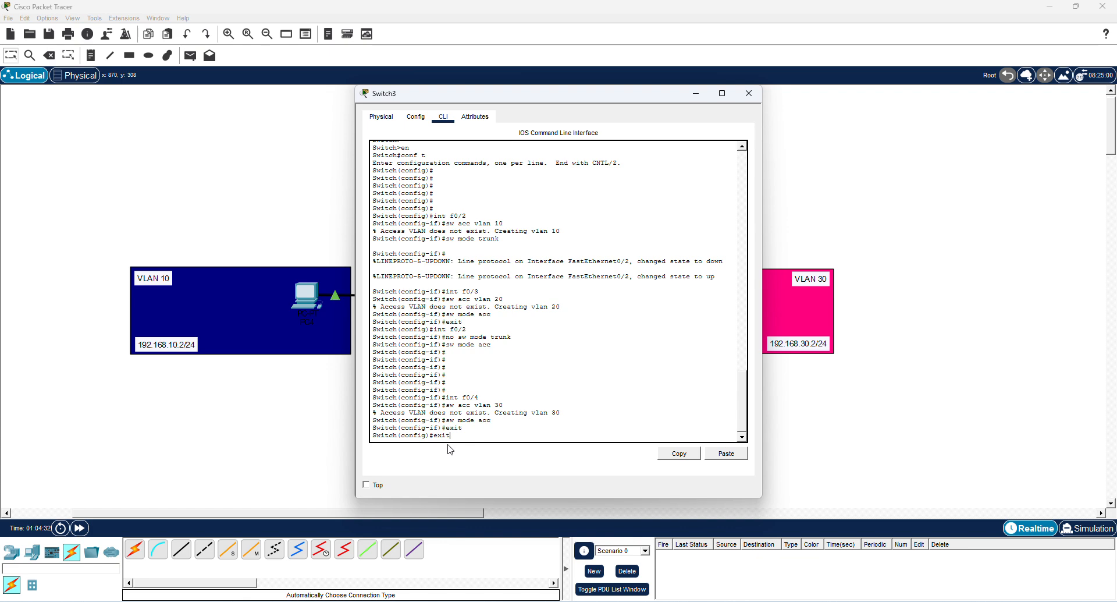
key("Return")
key("Return")
key("Return")
key("Return")
key("Return")
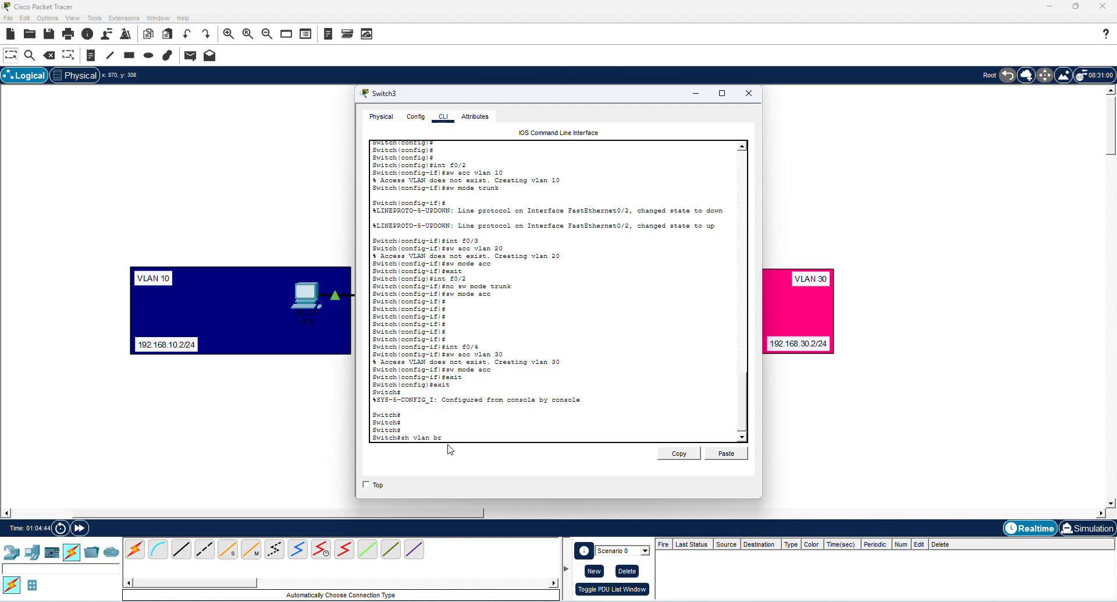
key("Return")
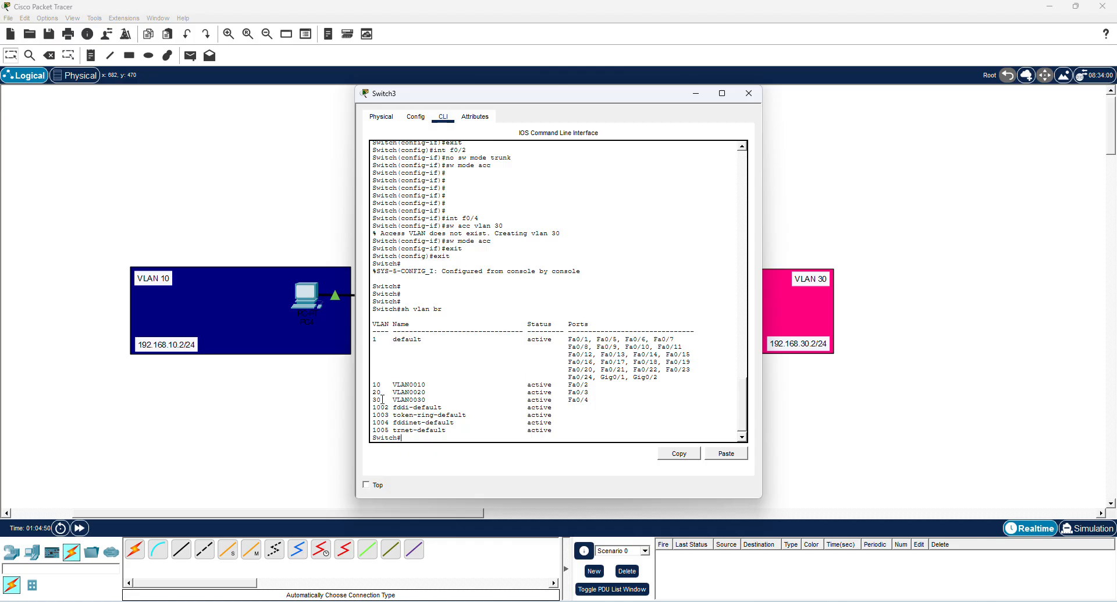
Close the switch window and give PC4 in VLAN 10 the static IPv4 address 192.168.10.2 with subnet mask 255.255.255.0.
left_click(749, 94)
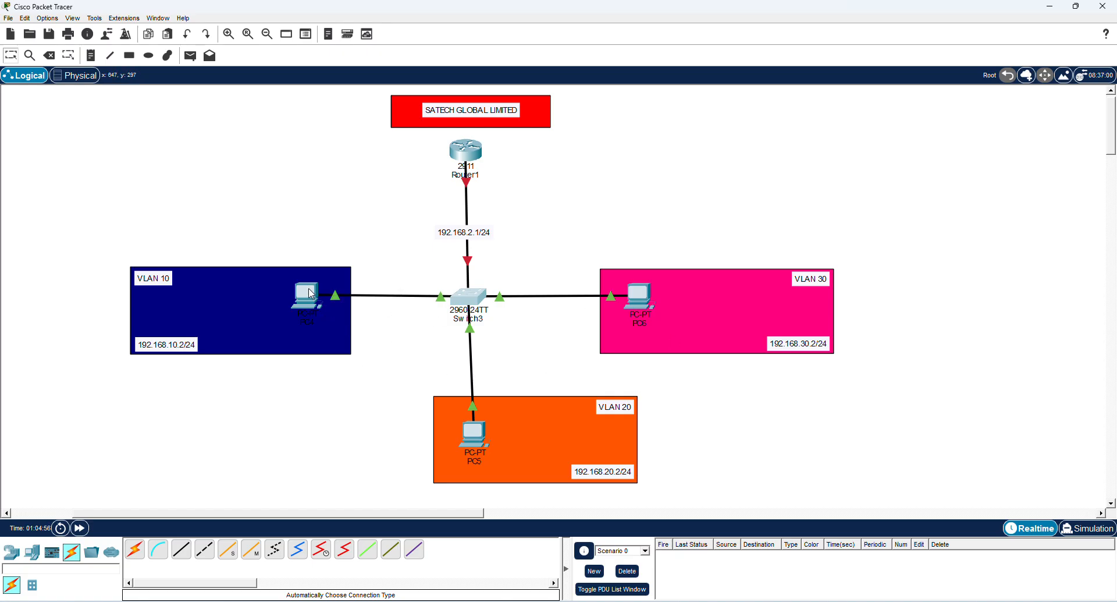
left_click(310, 294)
left_click(406, 156)
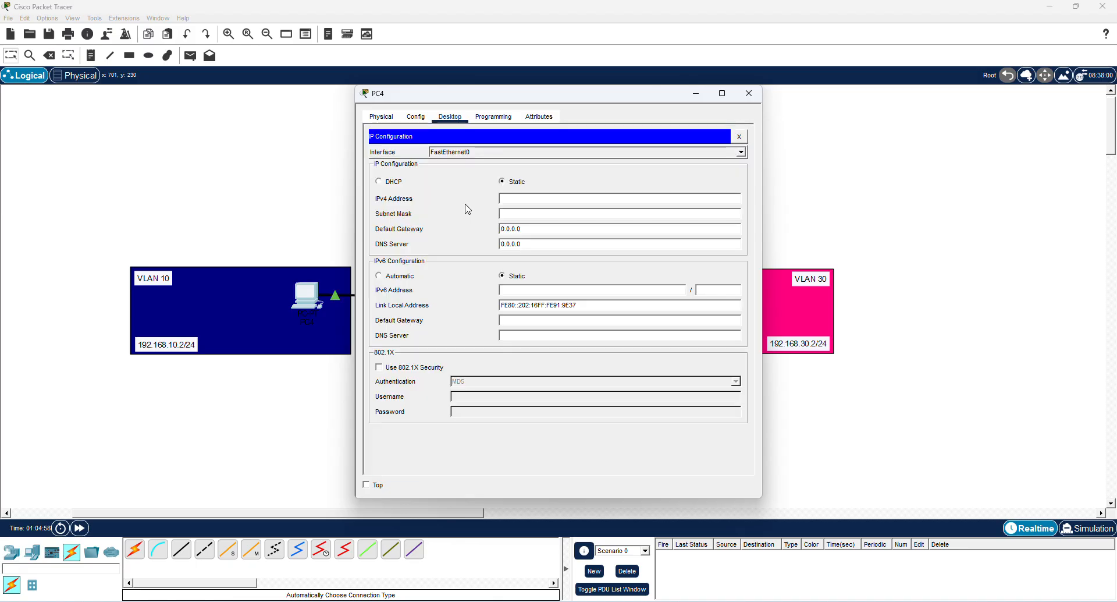
left_click(523, 198)
type("192.168.10.2")
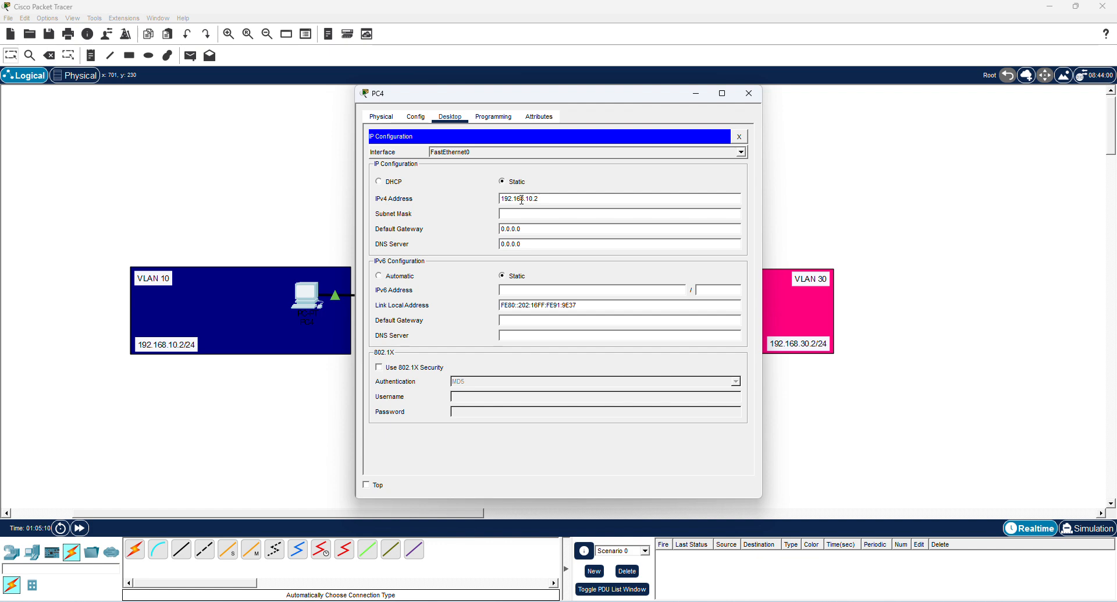
left_click(546, 217)
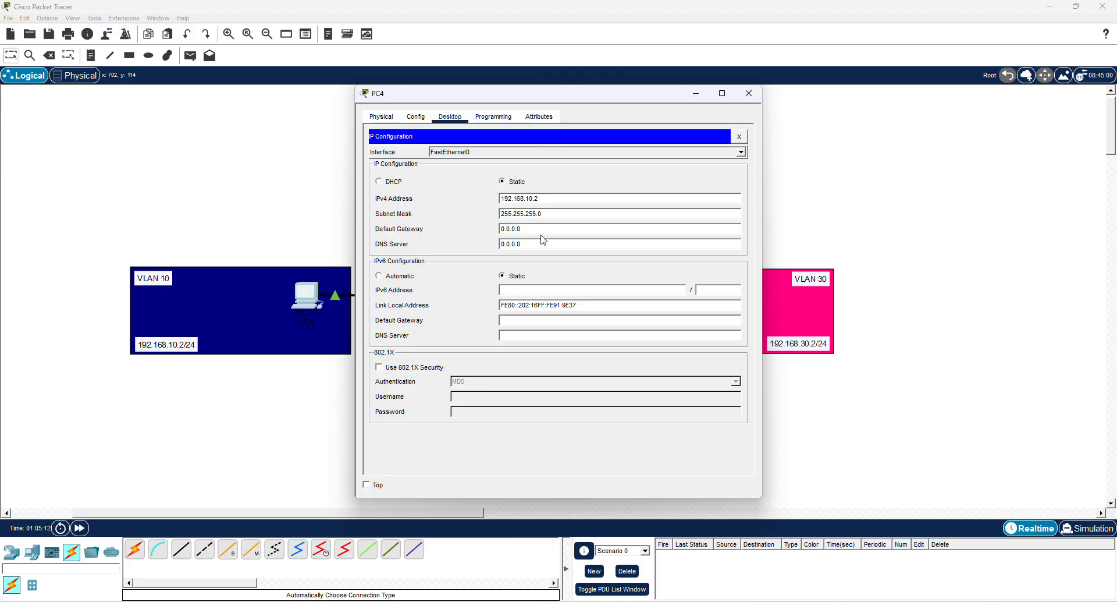
left_click(544, 229)
left_click(739, 136)
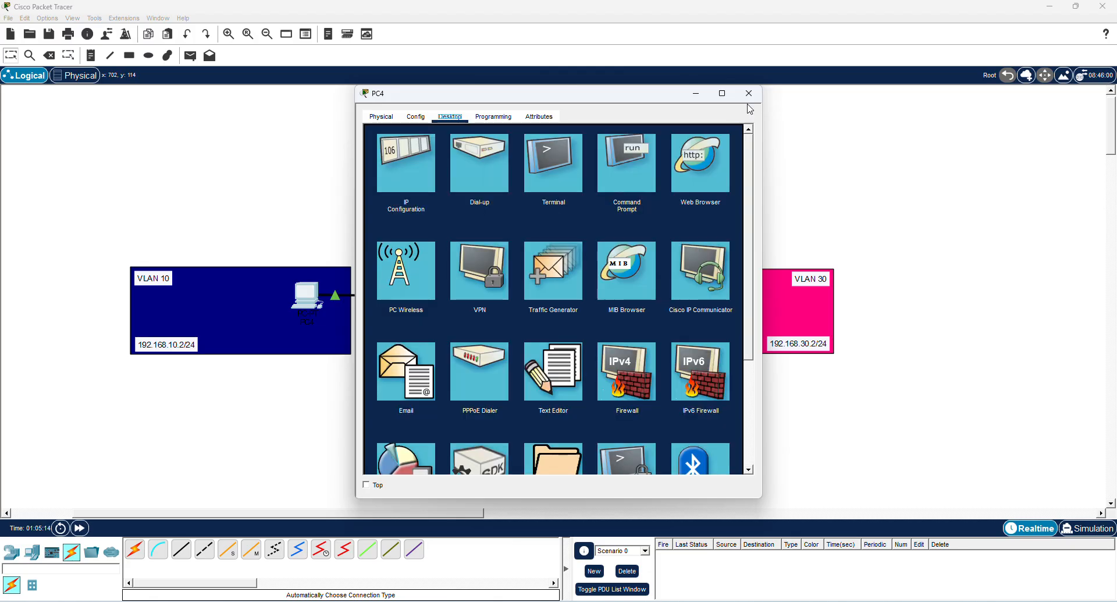
left_click(749, 94)
Give PC5 in VLAN 20 the static IPv4 address 192.168.20.2 with the automatically filled subnet mask.
left_click(468, 450)
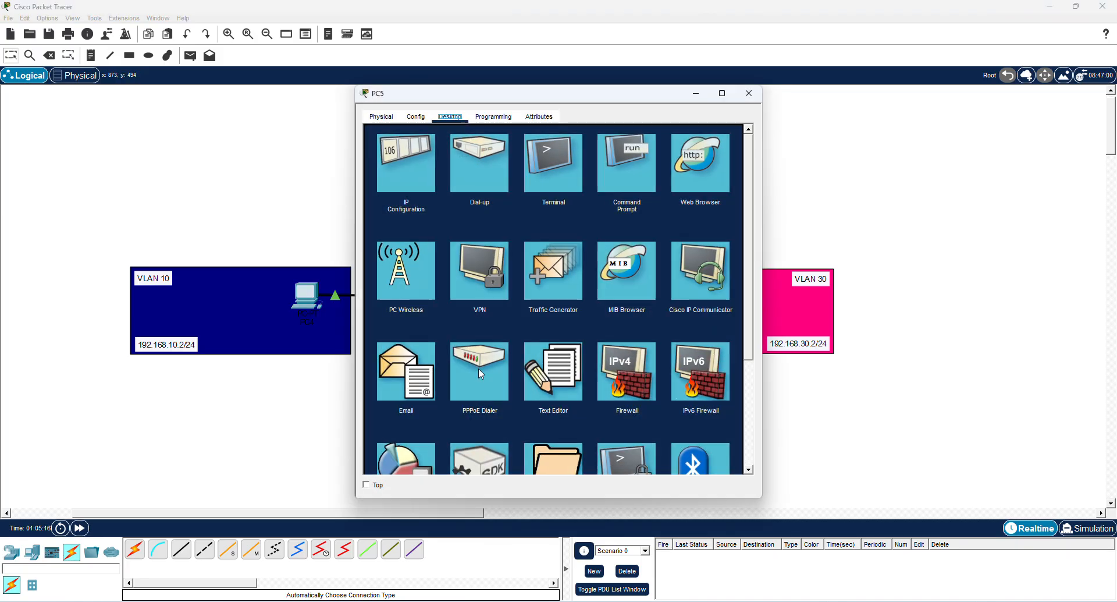
left_click(457, 173)
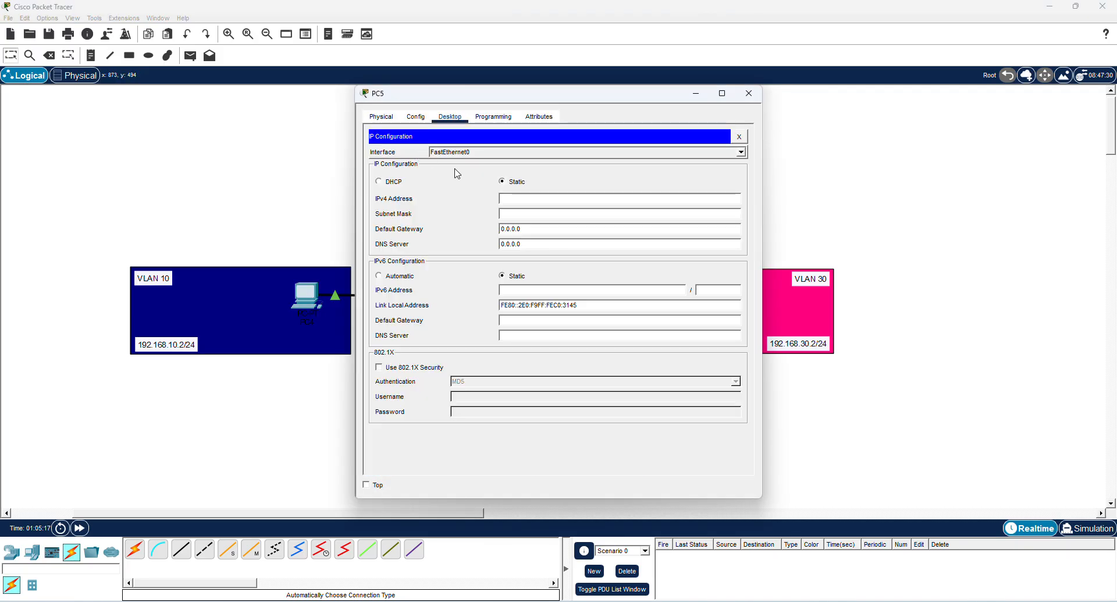
left_click(531, 194)
type("192.168.20.2")
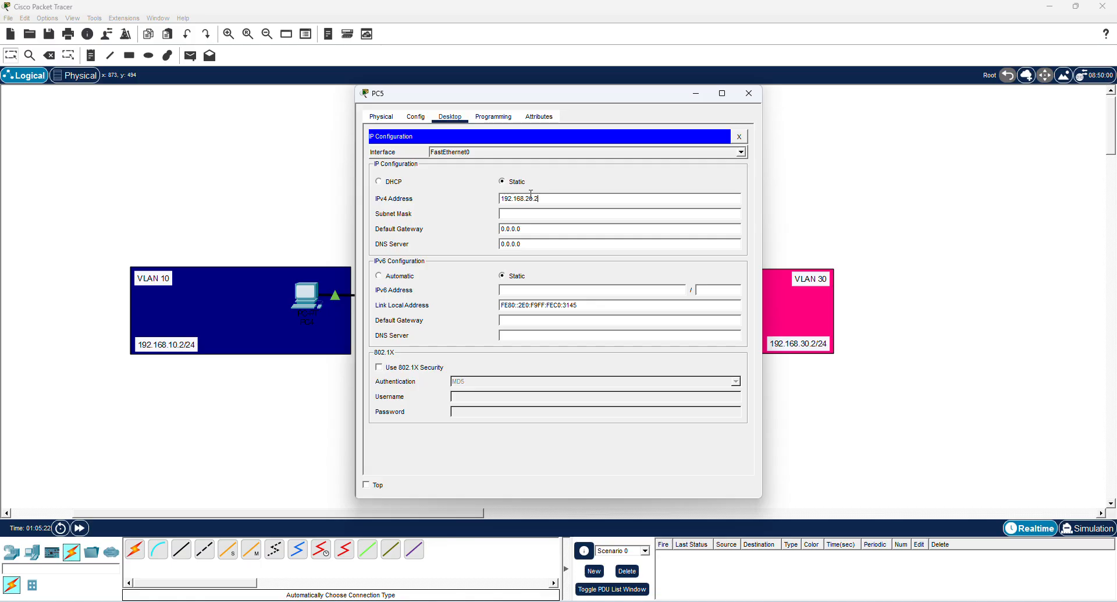
left_click(517, 214)
left_click(751, 94)
Give PC6 in VLAN 30 the static IPv4 address 192.168.30.2 with subnet mask 255.255.255.0.
left_click(635, 302)
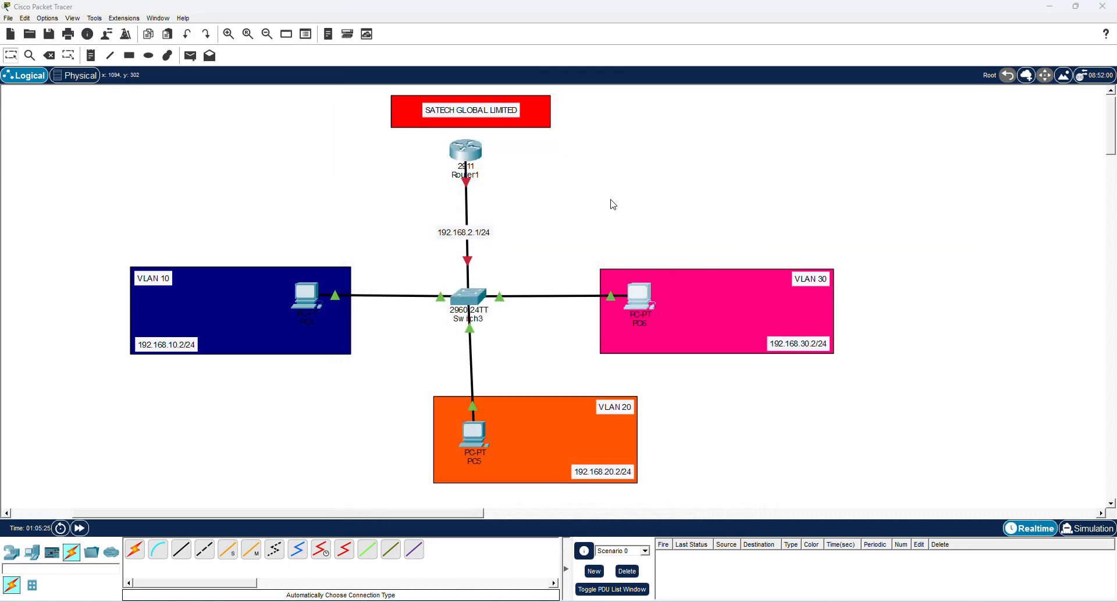
left_click(406, 164)
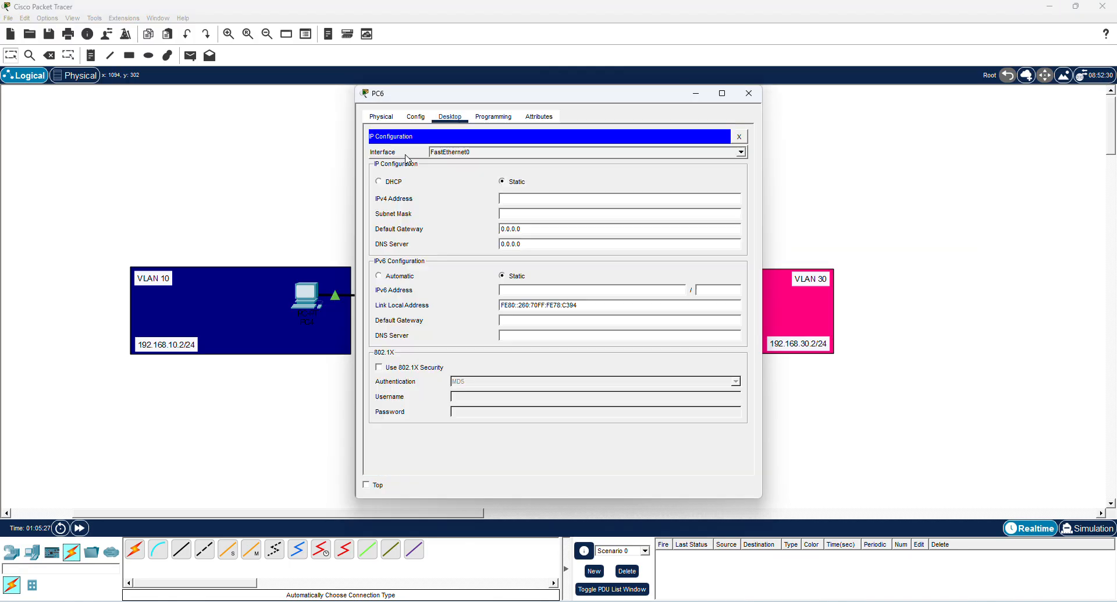
left_click(506, 195)
type("192.168")
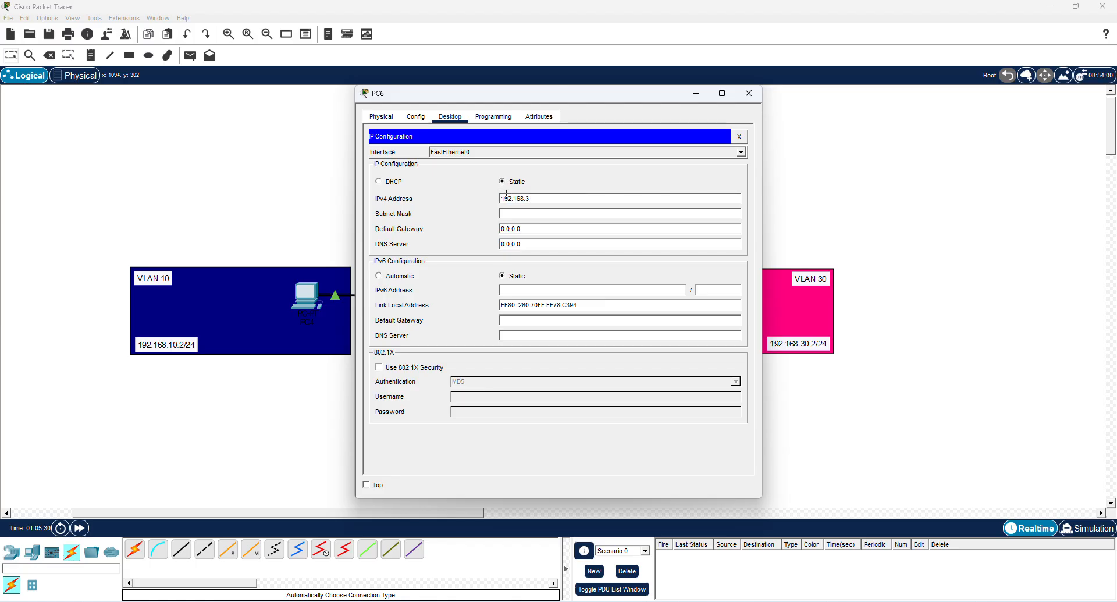
type(".30.2")
left_click(543, 213)
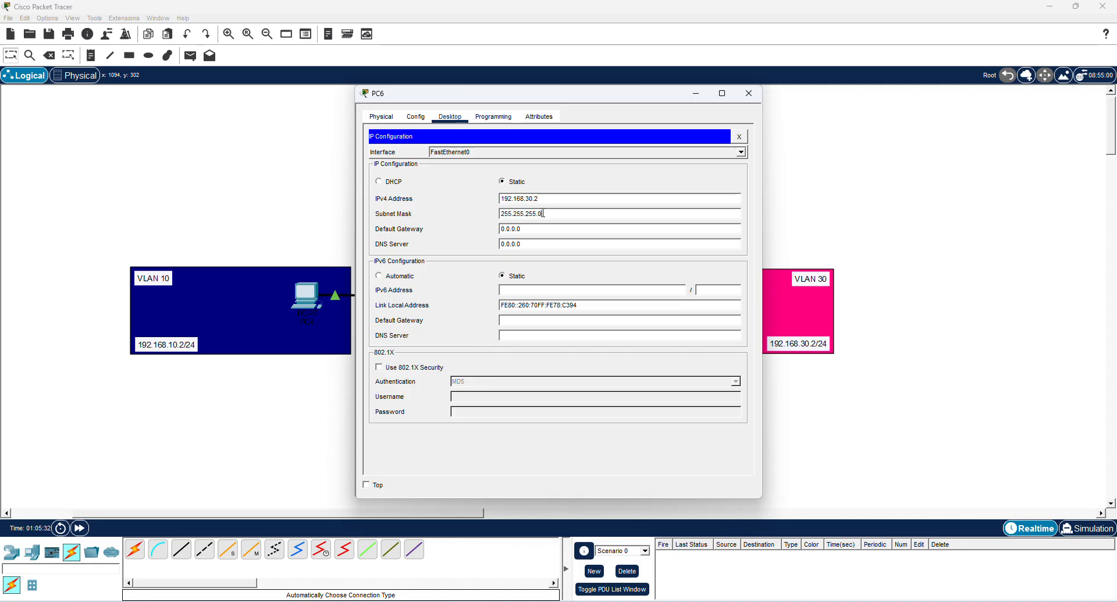
left_click(739, 136)
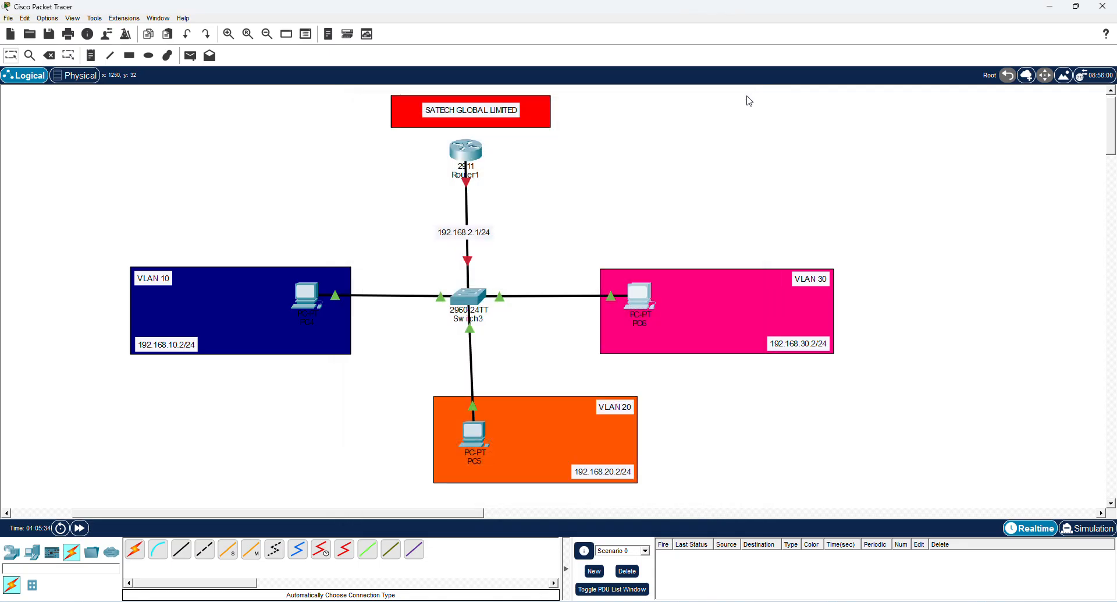
left_click(749, 93)
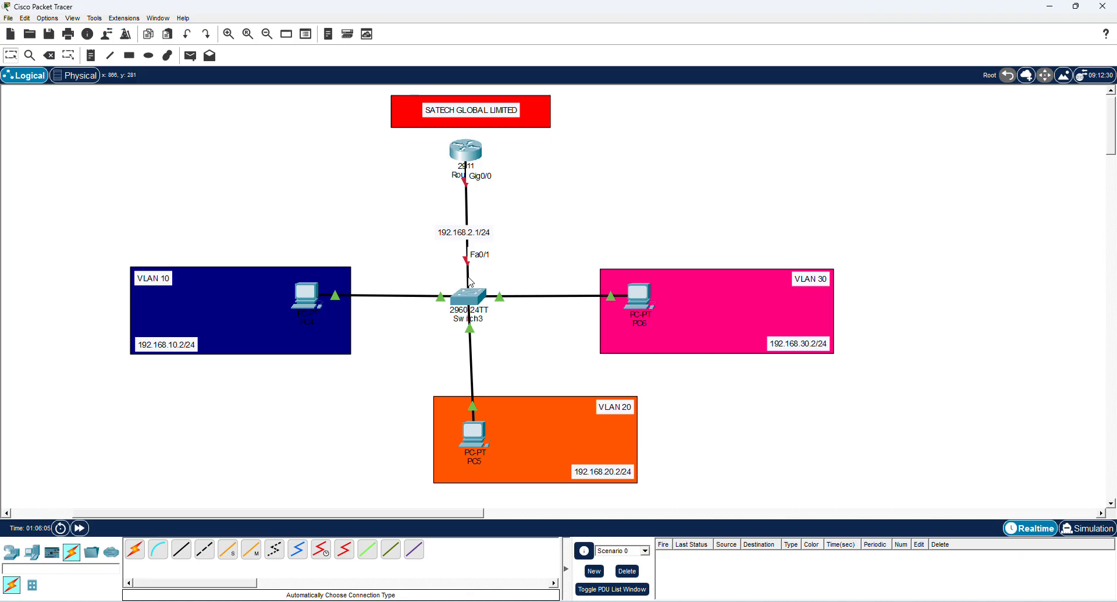
Enter Switch3's global configuration mode with conf t, select interface f0/1, which links to Router1, and close the switch window.
left_click(470, 297)
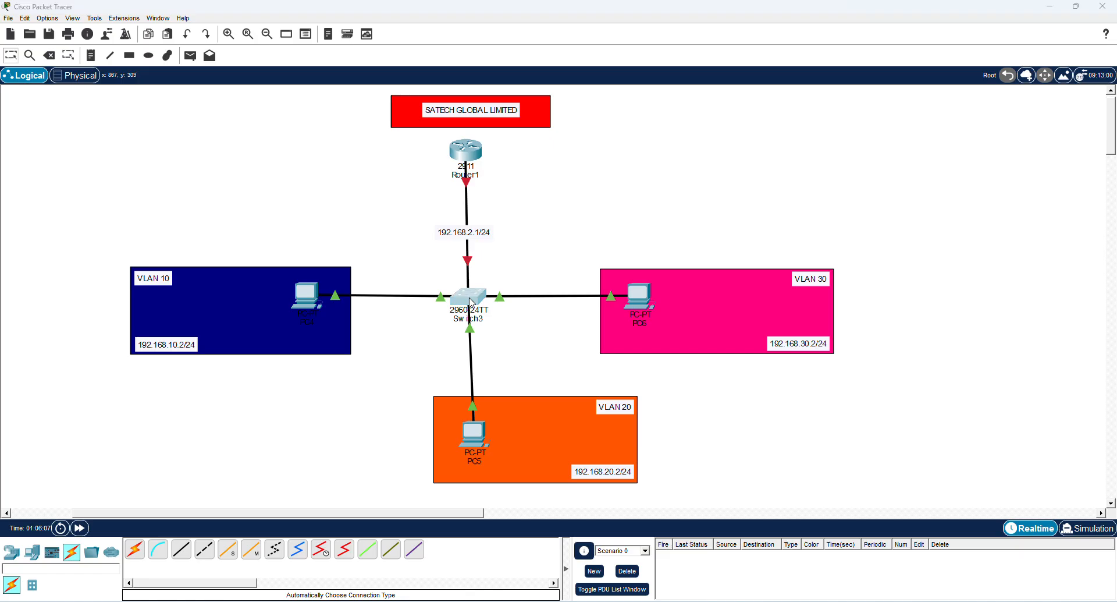
left_click_drag(575, 96, 804, 96)
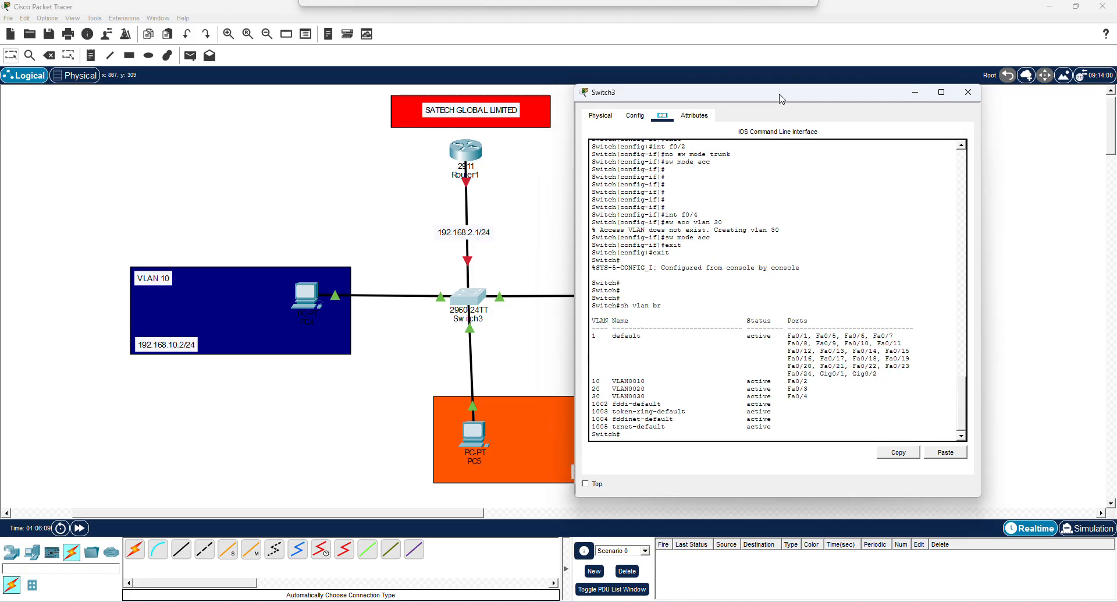
type("c")
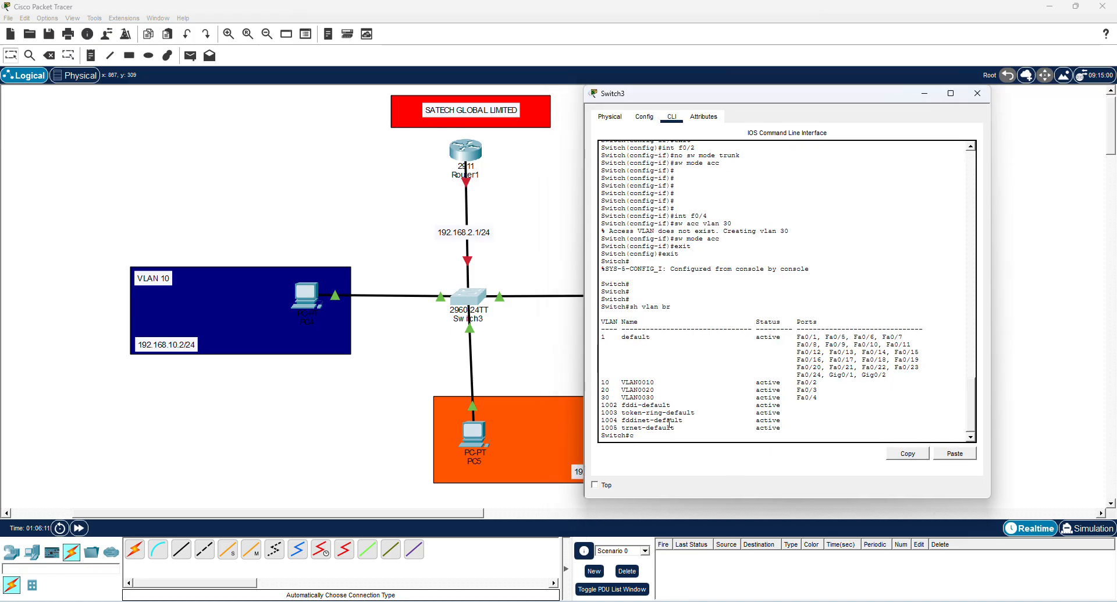
type("onf t")
key("Return")
key("Return")
key("Return")
key("Return")
key("Return")
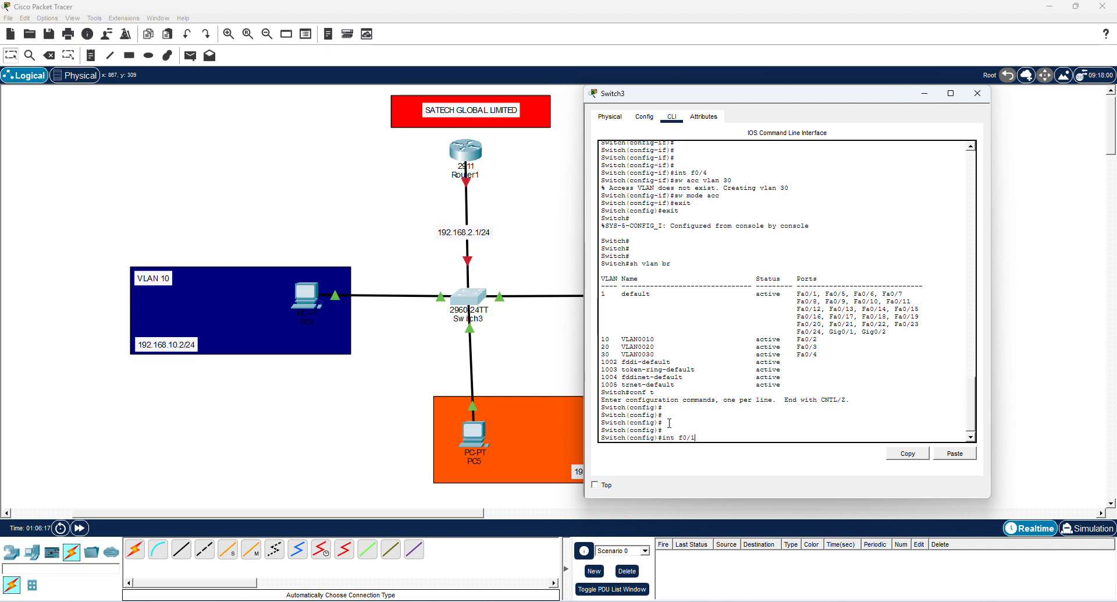
type("int f0/1")
key("Return")
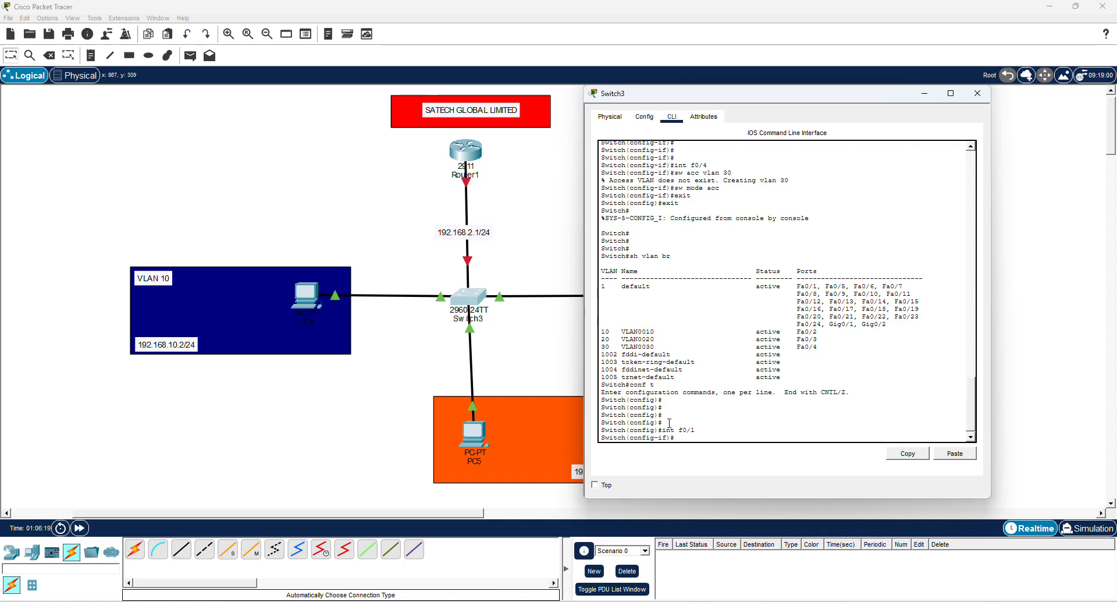
left_click(977, 93)
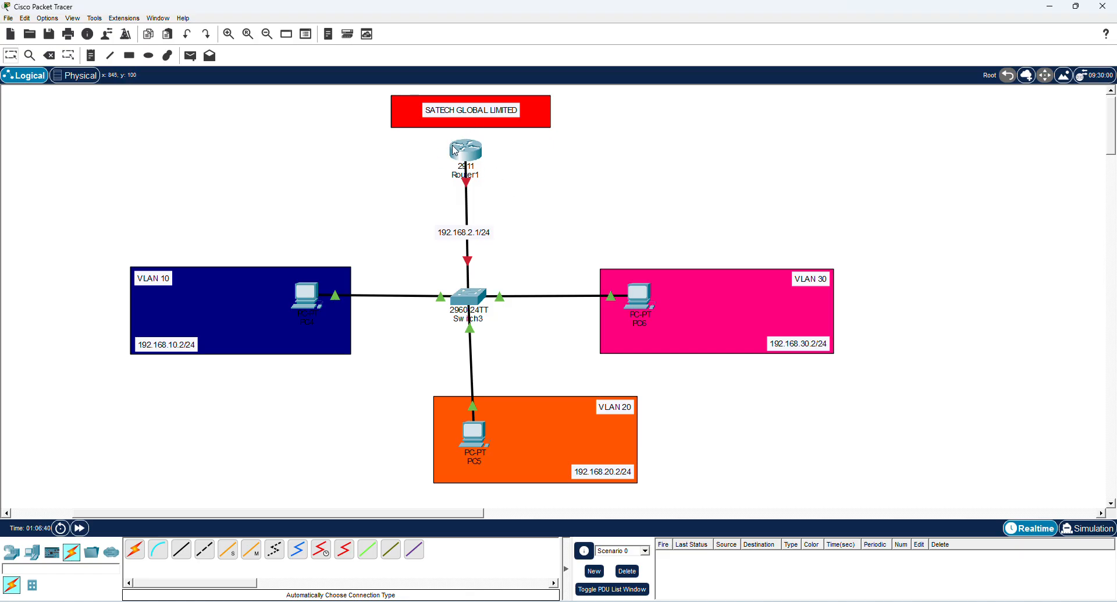
Reopen Switch3's command line and allow VLANs 10, 20 and 30 on interface f0/1 with sw trunk allow vlan 10,20,30.
left_click(470, 294)
left_click_drag(573, 98, 255, 135)
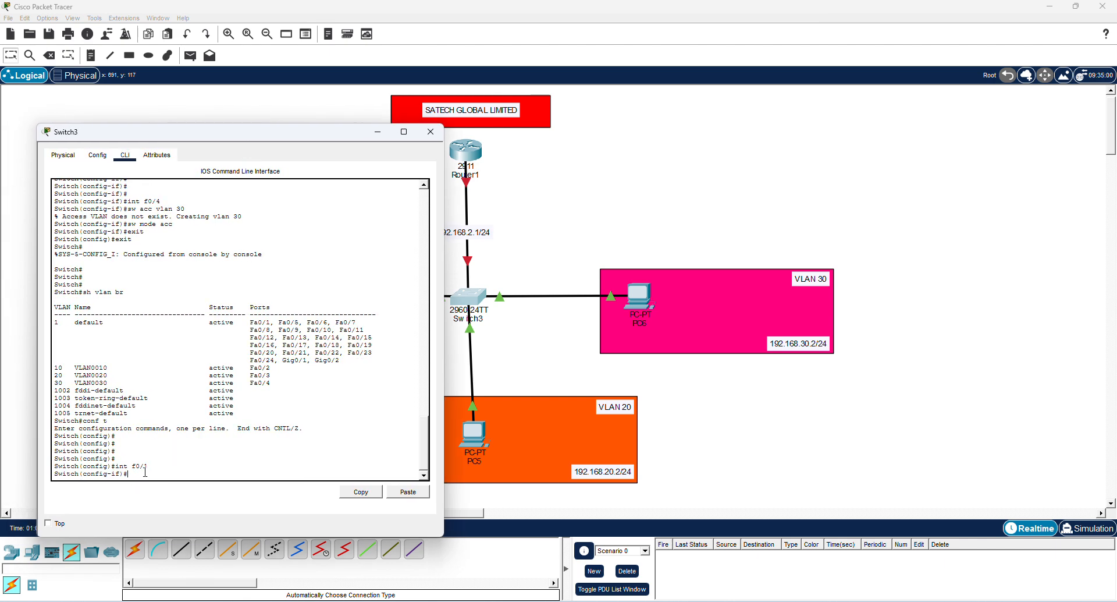
type("sw trunk allow")
type("vlan 10,20,30")
key("Return")
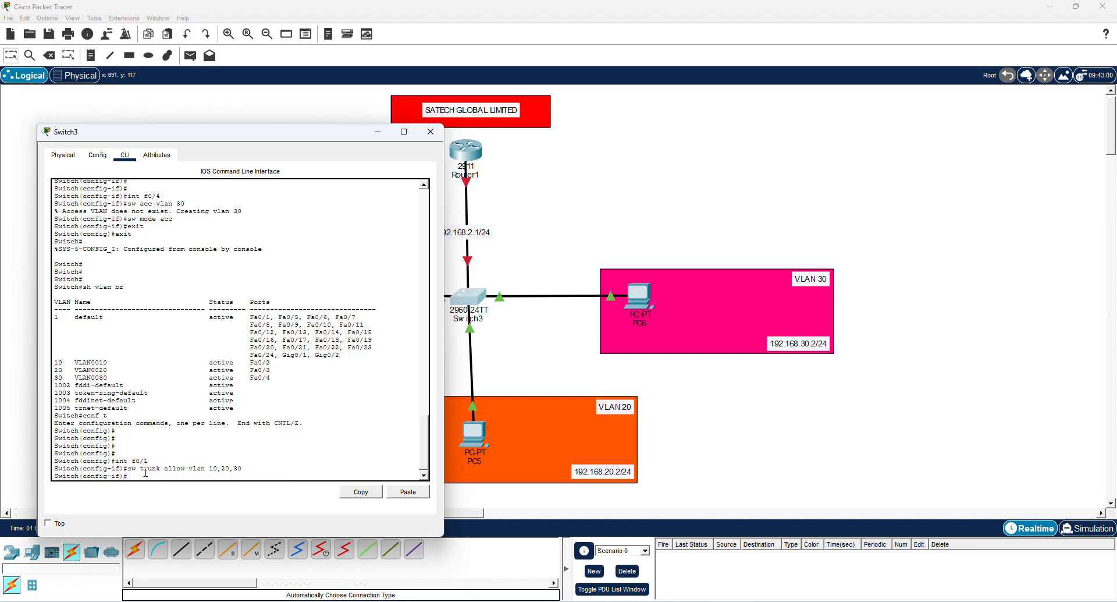
Set interface f0/1 to trunk mode with sw mode trunk and exit to Switch3's privileged mode.
type("sw mode trunk")
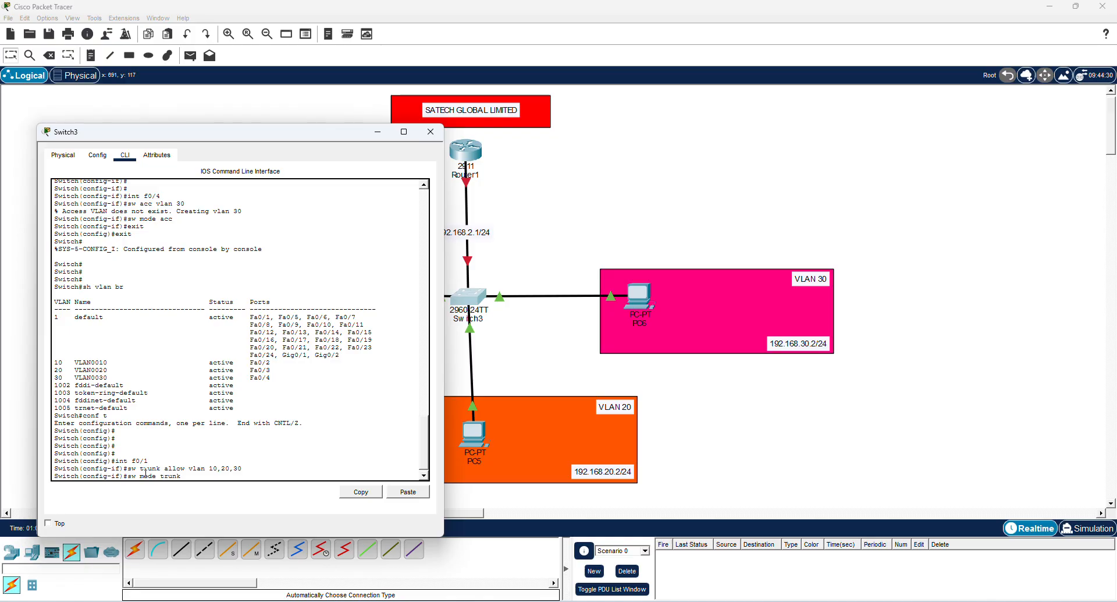
key("Return")
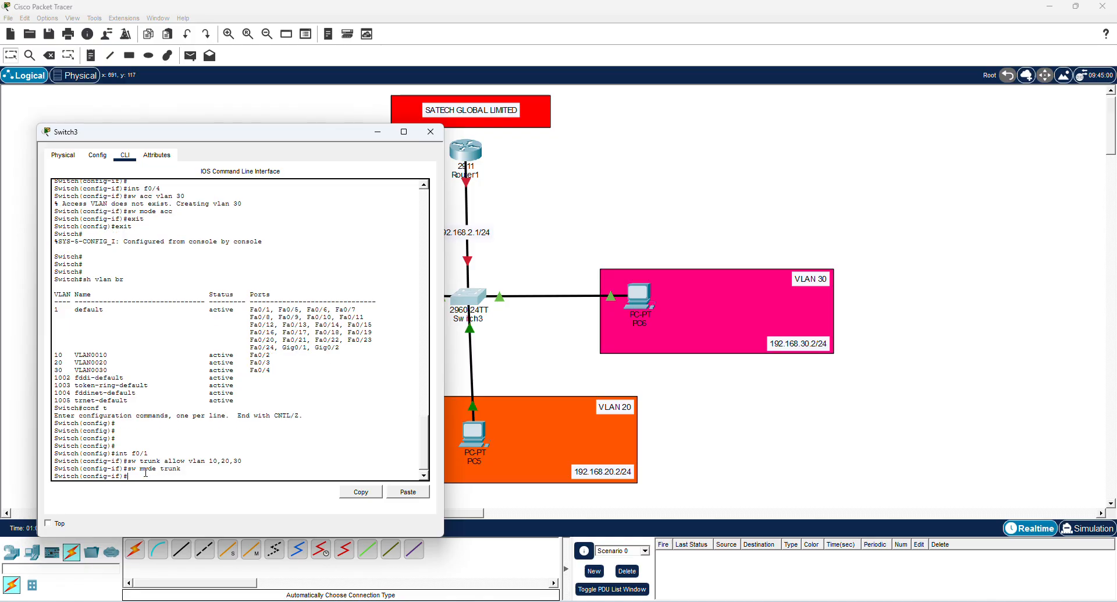
type("exit")
key("Return")
type("exi")
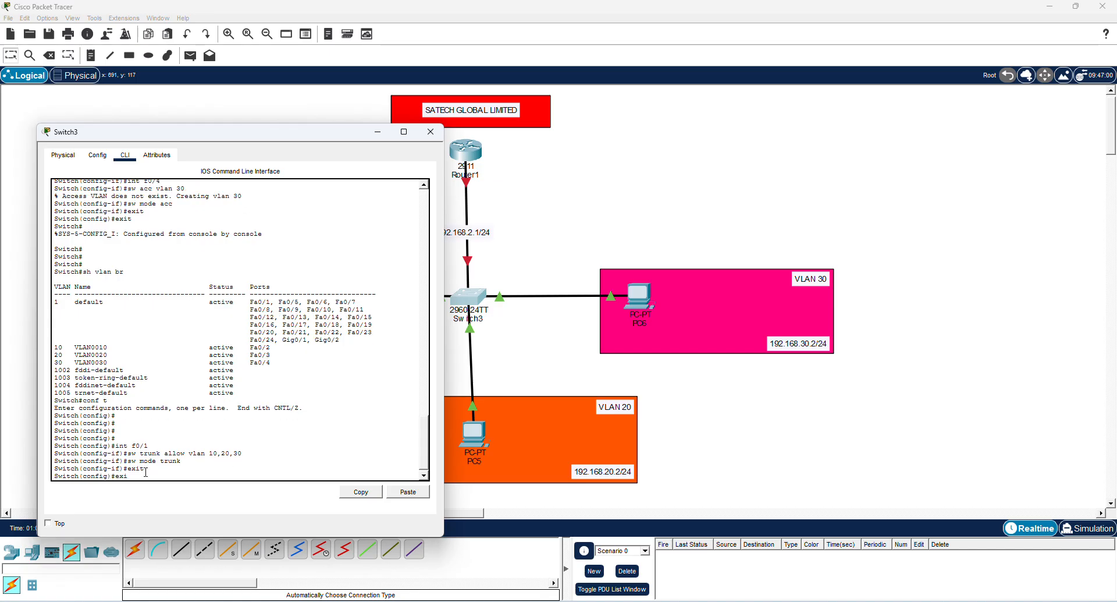
key("Return")
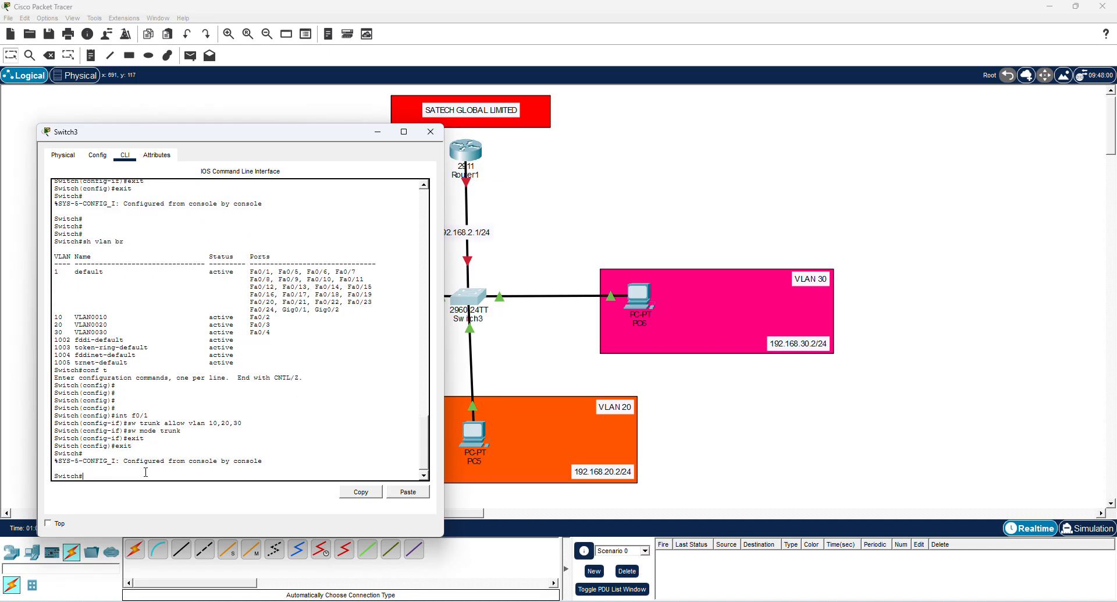
Try to display Switch3's VLAN interfaces with sh int vlan and sh vlan int.
type("sh int vlan")
key("Return")
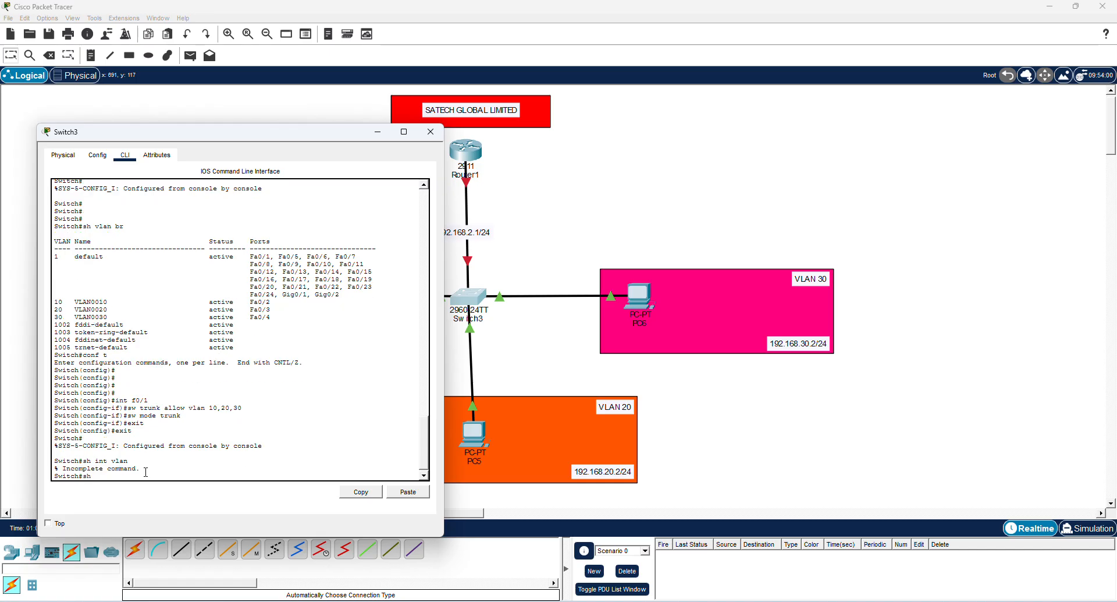
type("sh vlan int")
key("Return")
key("Return")
key("Return")
key("Return")
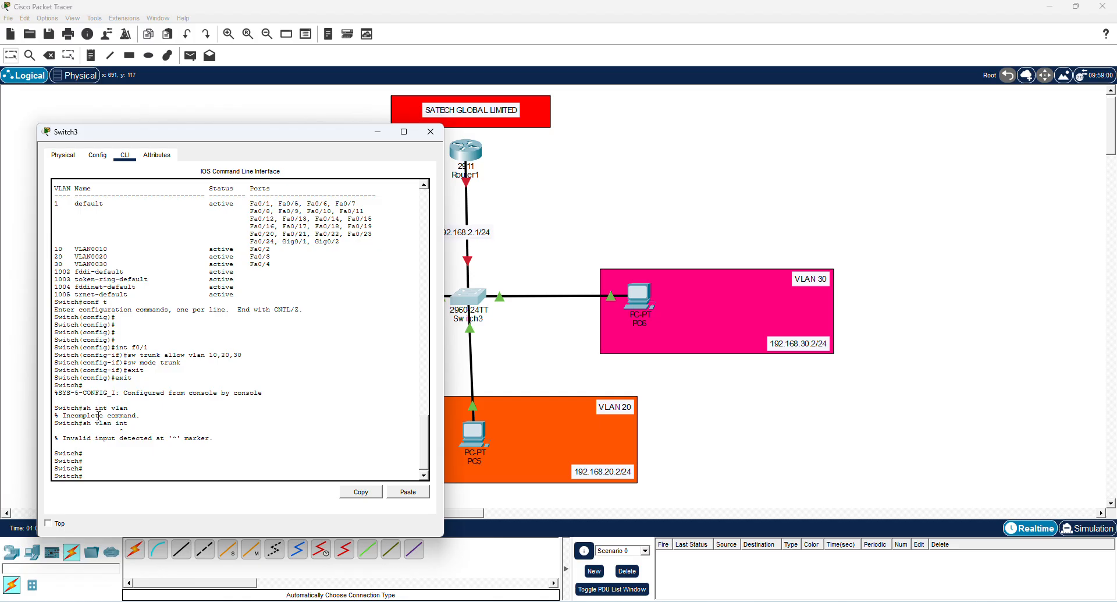
List the options of the sh int vlan command with ? and try running it without a VLAN number.
type("sh")
type(" ip")
type("int vl")
type("an ?")
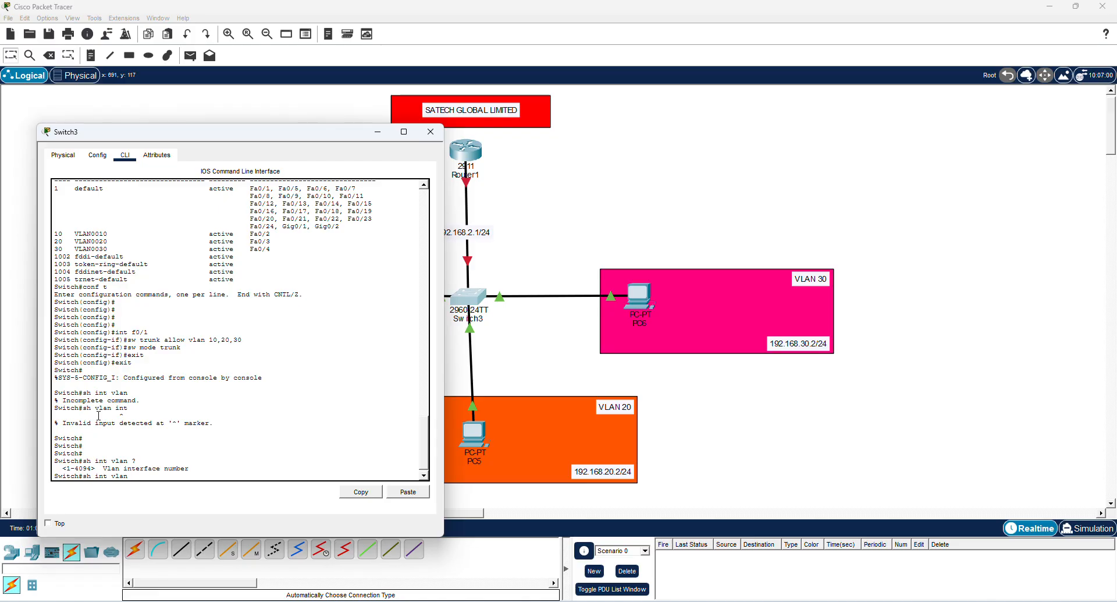
key("Return")
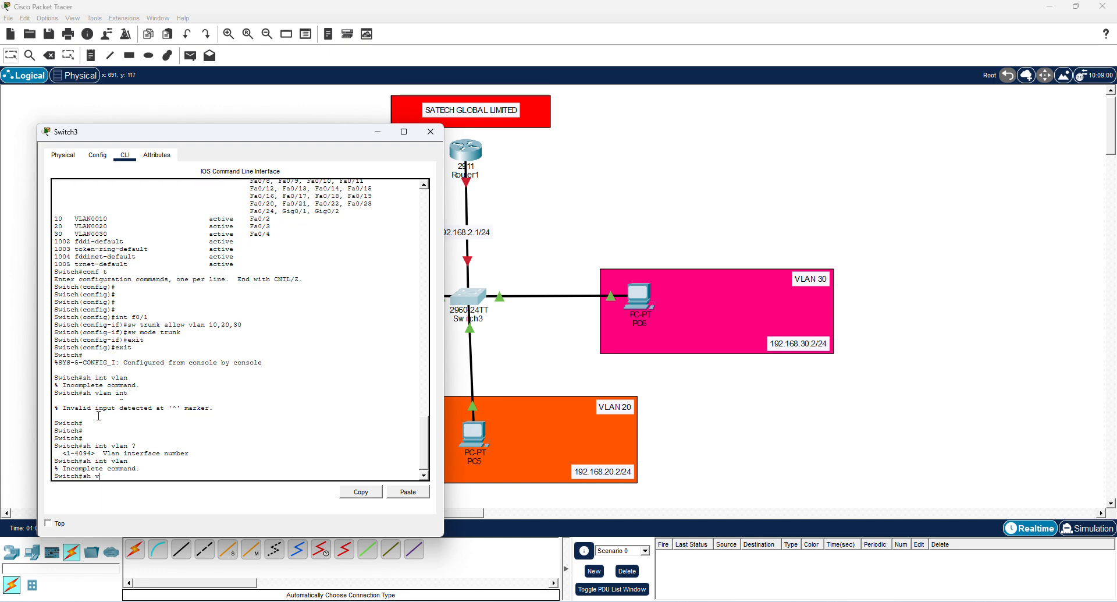
List the options of the sh vlan command and display the VLAN summary with sh vlan br.
type("sh vlan ?")
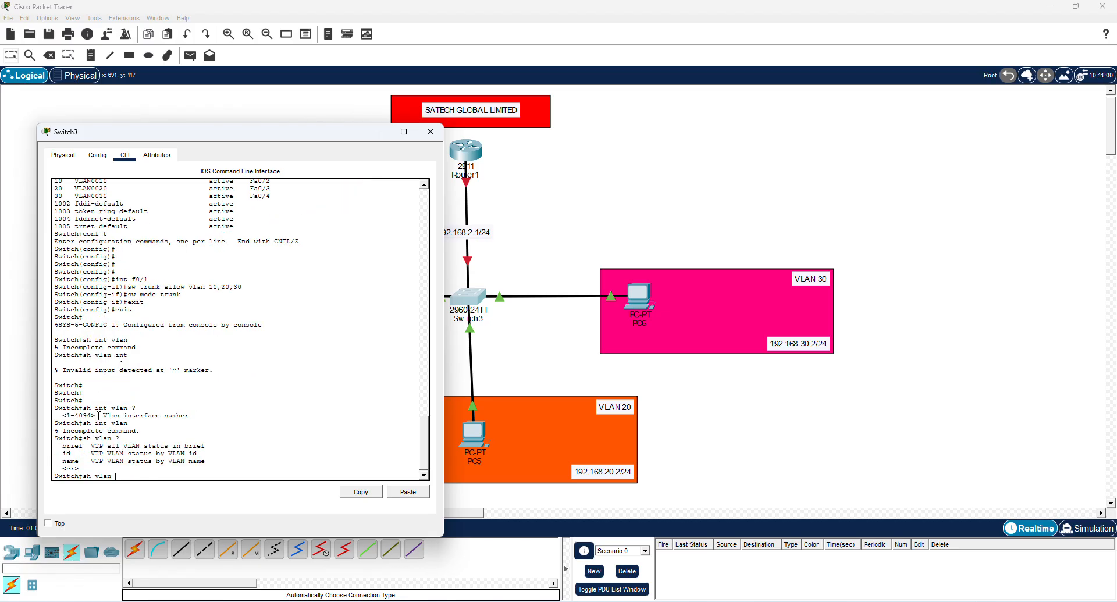
type("br")
key("Return")
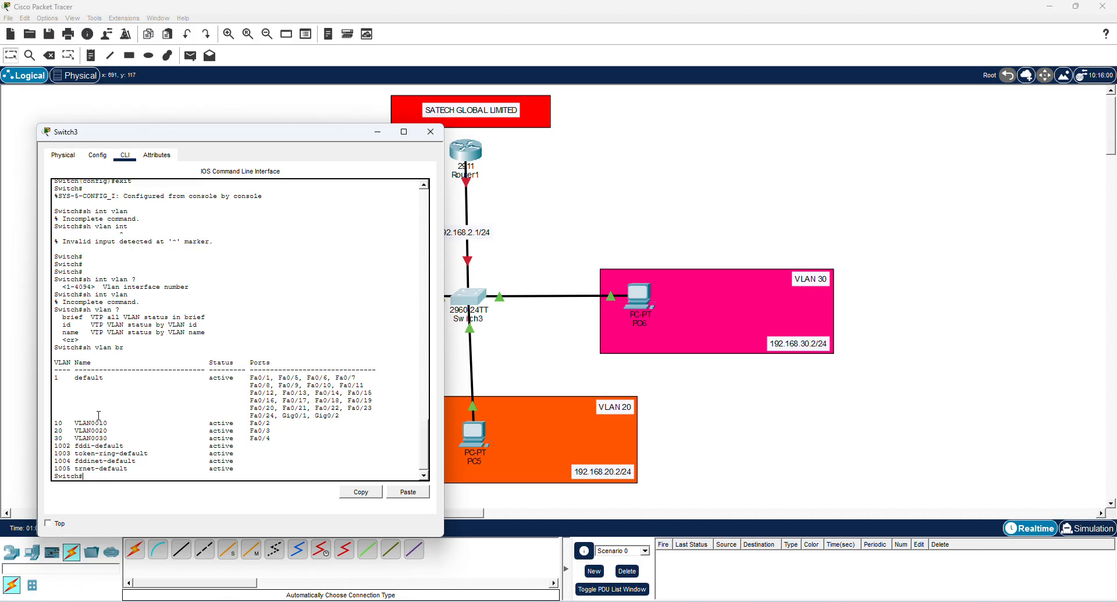
Try the sh int vlan command once more on Switch3.
type("sg vlan")
key("BackSpace")
type("h int vlan")
key("Return")
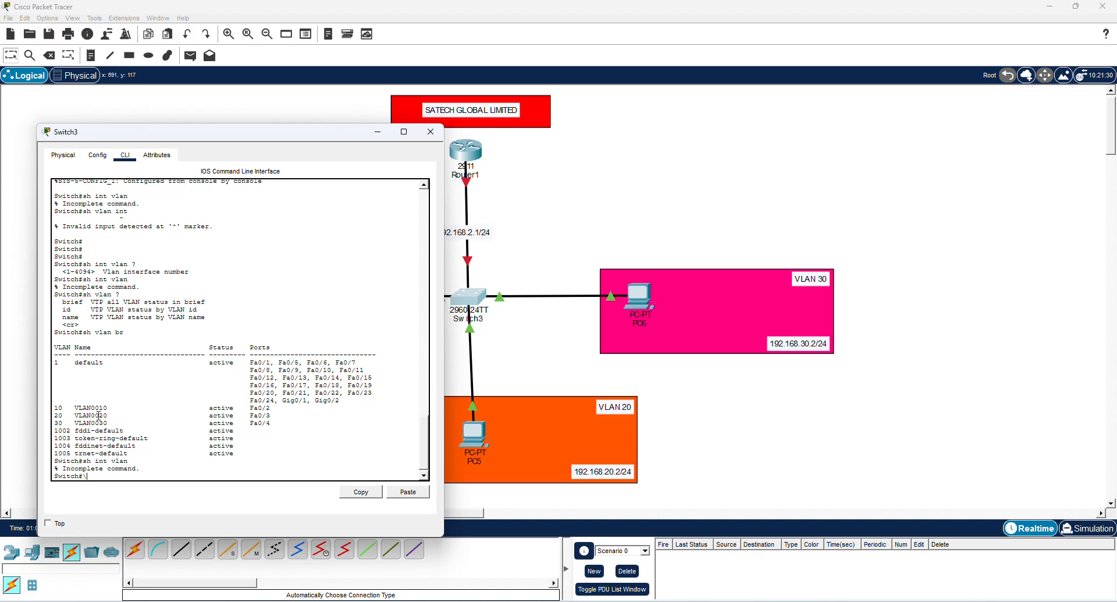
Request the sh vlan command's options with sh vlan ?, removing the stray backslash before the command.
type("\\sh vlan ?")
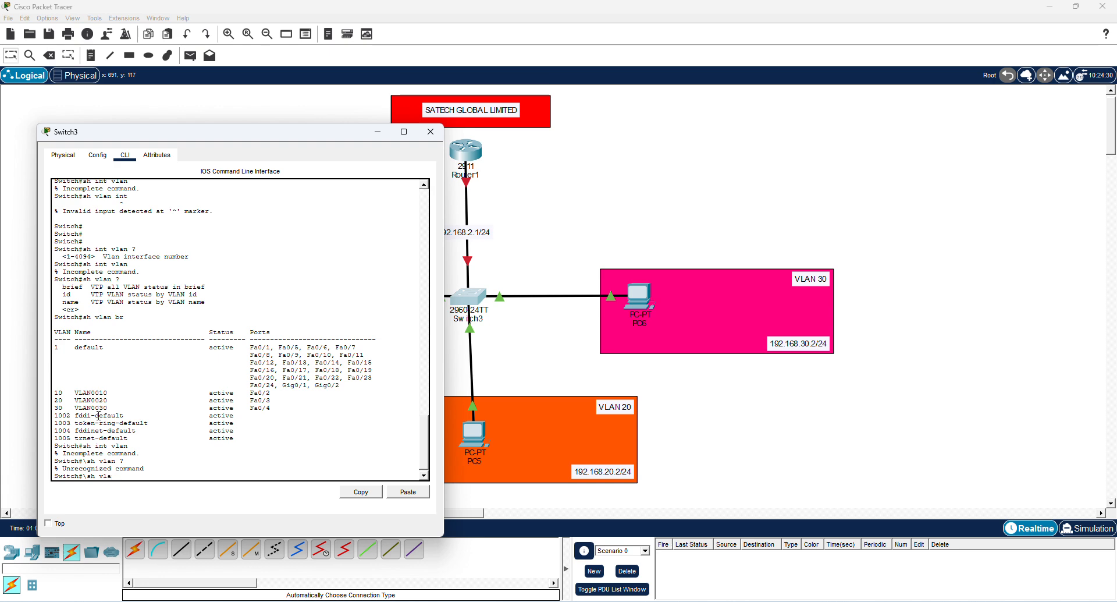
key("BackSpace")
key("BackSpace")
key("BackSpace")
key("BackSpace")
key("BackSpace")
key("BackSpace")
key("BackSpace")
type("sh vlan ?")
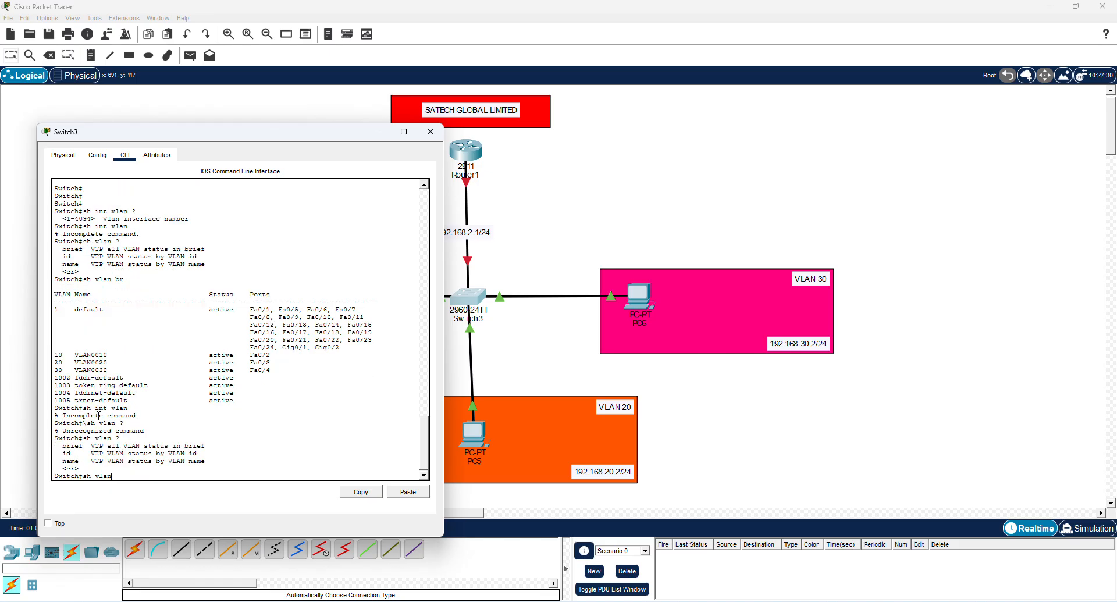
List the options of sh int and sh int vlan with ?, and run sh int vlan without a VLAN number.
type("int ?")
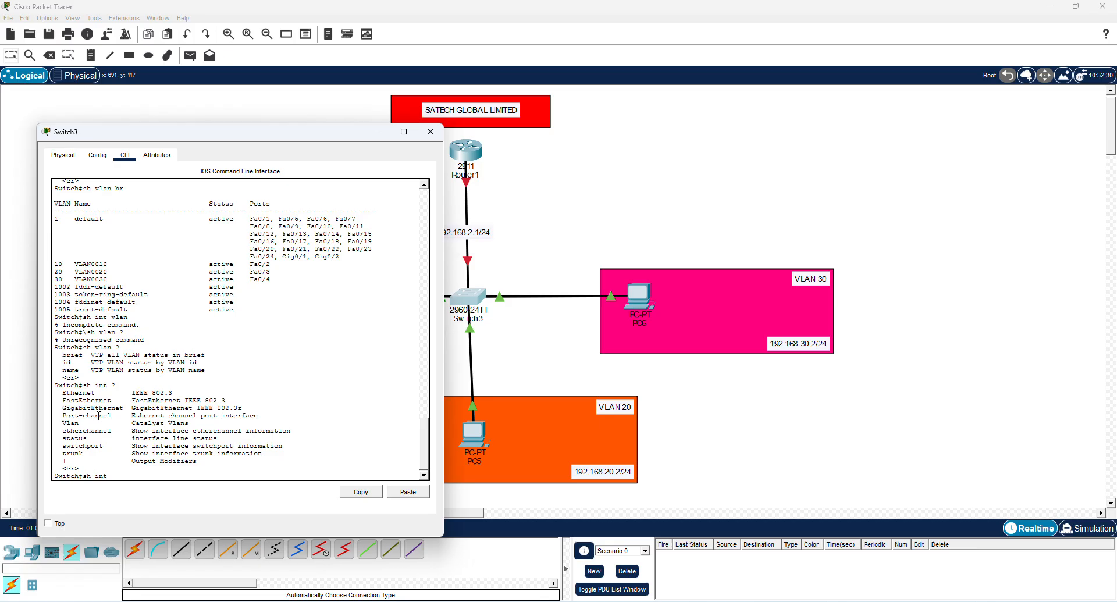
type("lan ?")
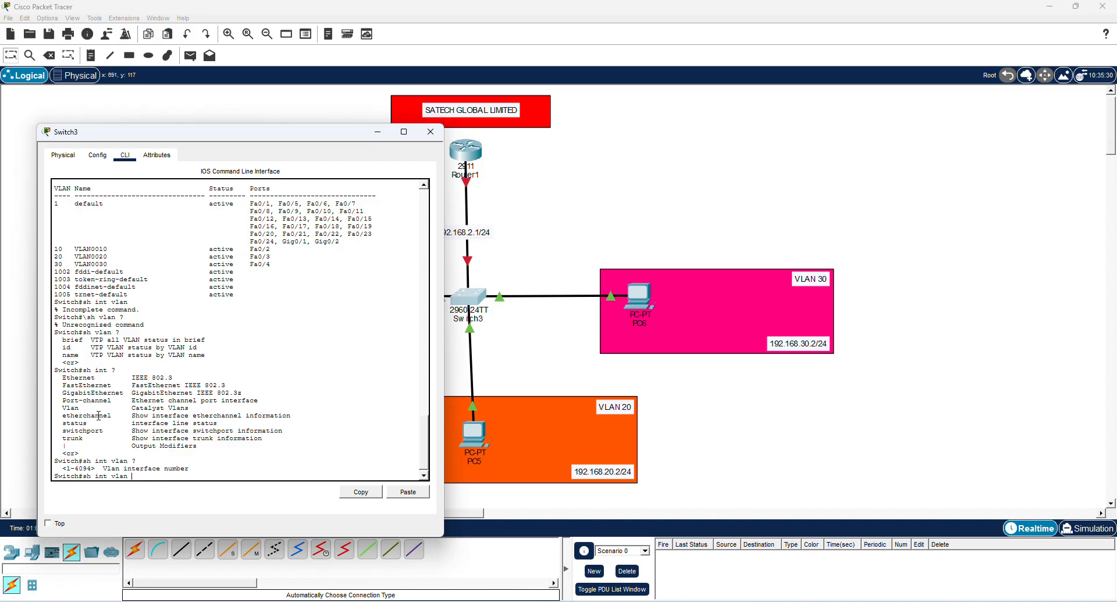
key("Return")
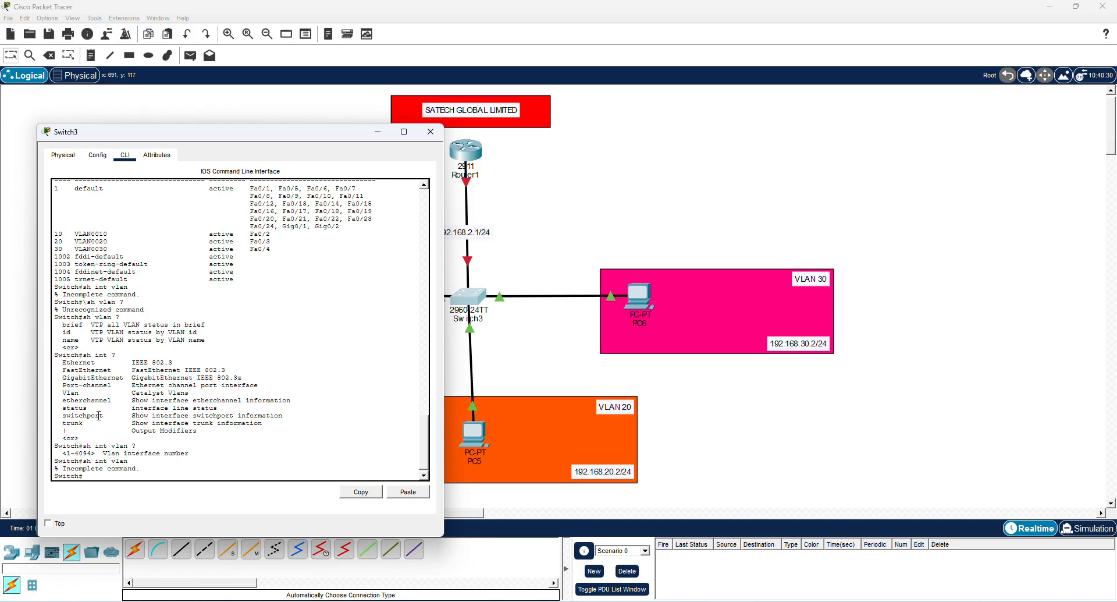
Try the commands sh vlan interface ? and sh ip int vlan on Switch3, and close its window.
type("sh vlan")
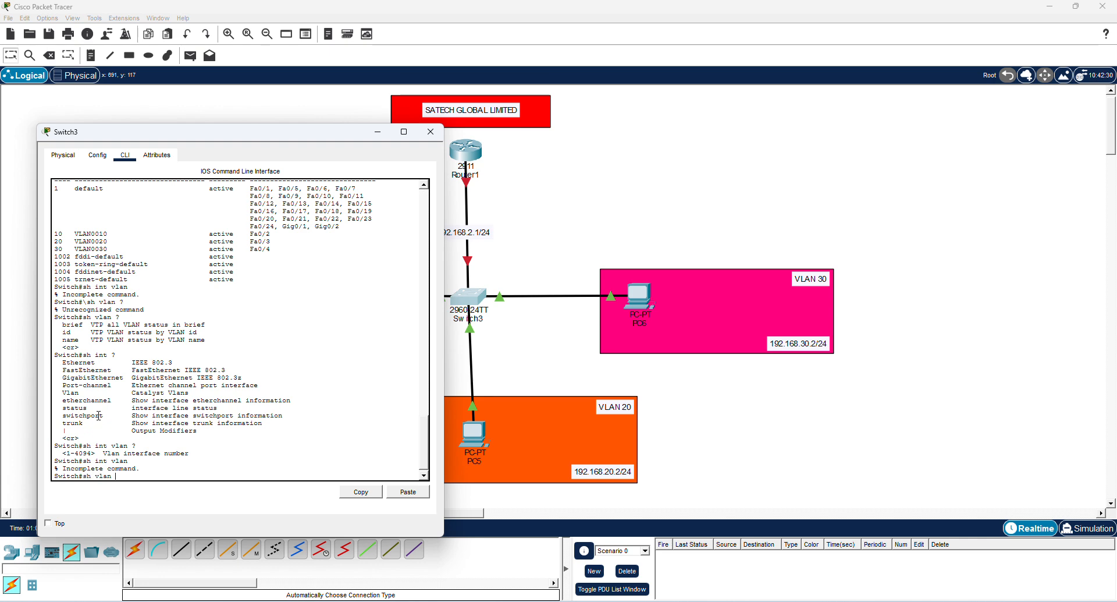
type(" interface")
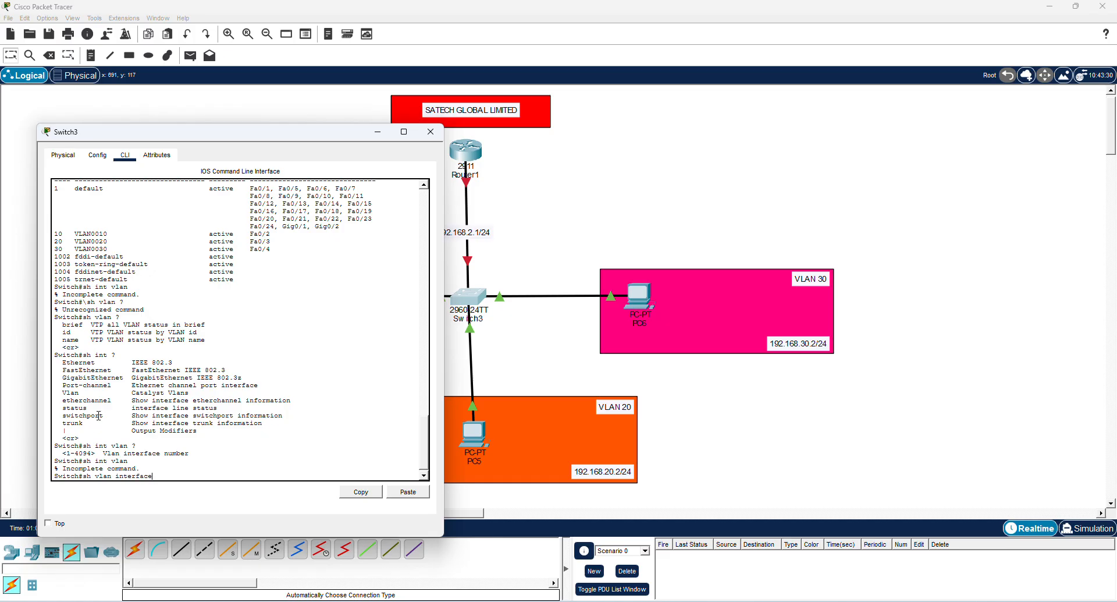
type(" ?")
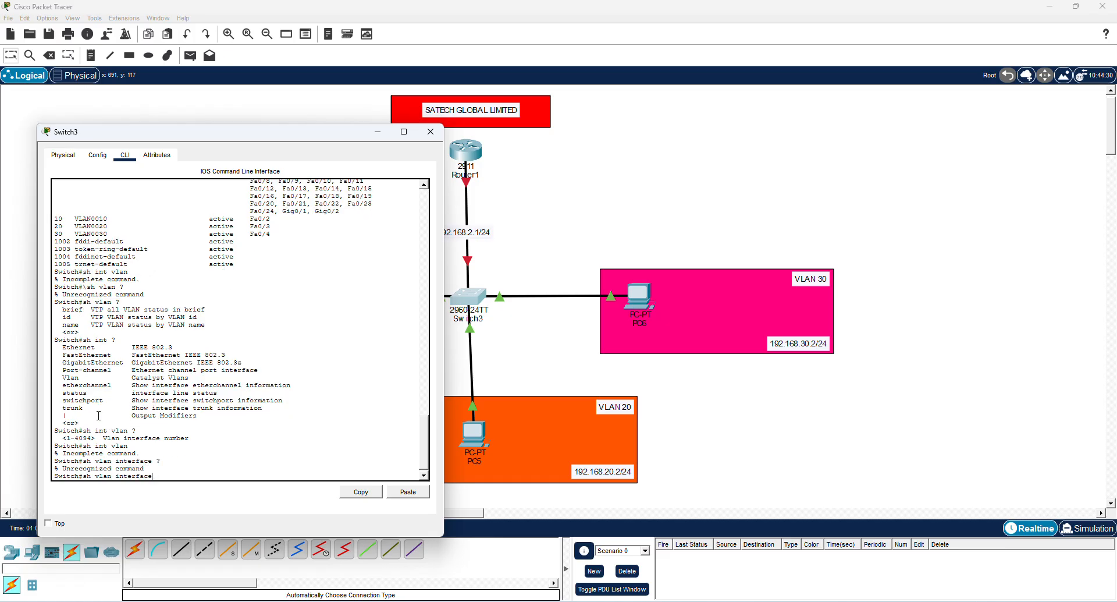
key("BackSpace")
key("BackSpace")
key("BackSpace")
key("BackSpace")
key("BackSpace")
key("BackSpace")
key("BackSpace")
key("BackSpace")
key("BackSpace")
key("BackSpace")
key("BackSpace")
key("BackSpace")
key("BackSpace")
key("BackSpace")
key("BackSpace")
key("BackSpace")
key("BackSpace")
type("sh ip int vlan\\")
key("Return")
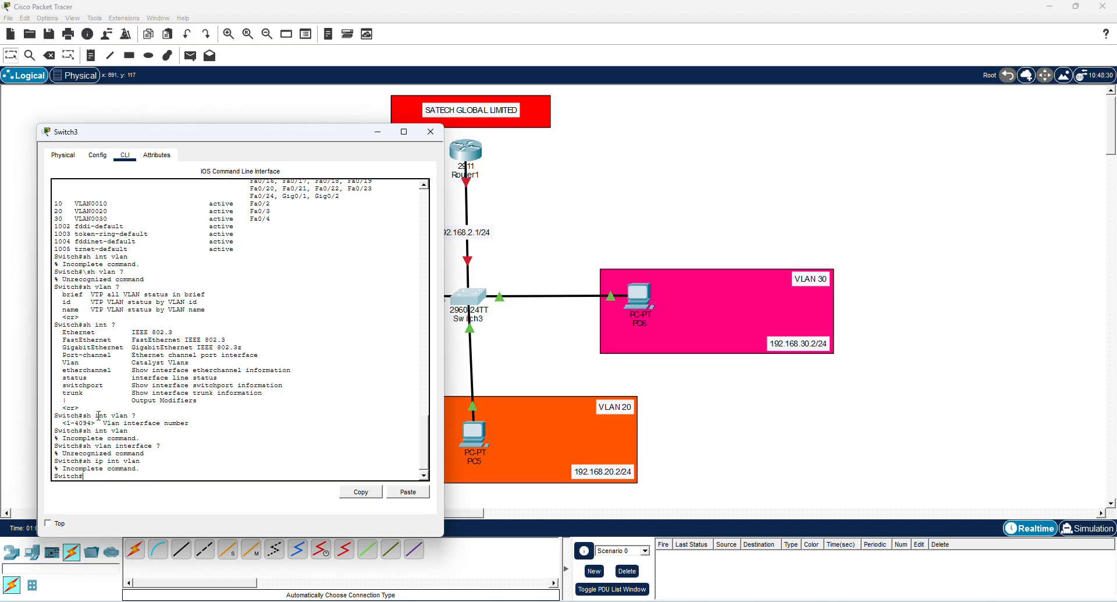
left_click(431, 130)
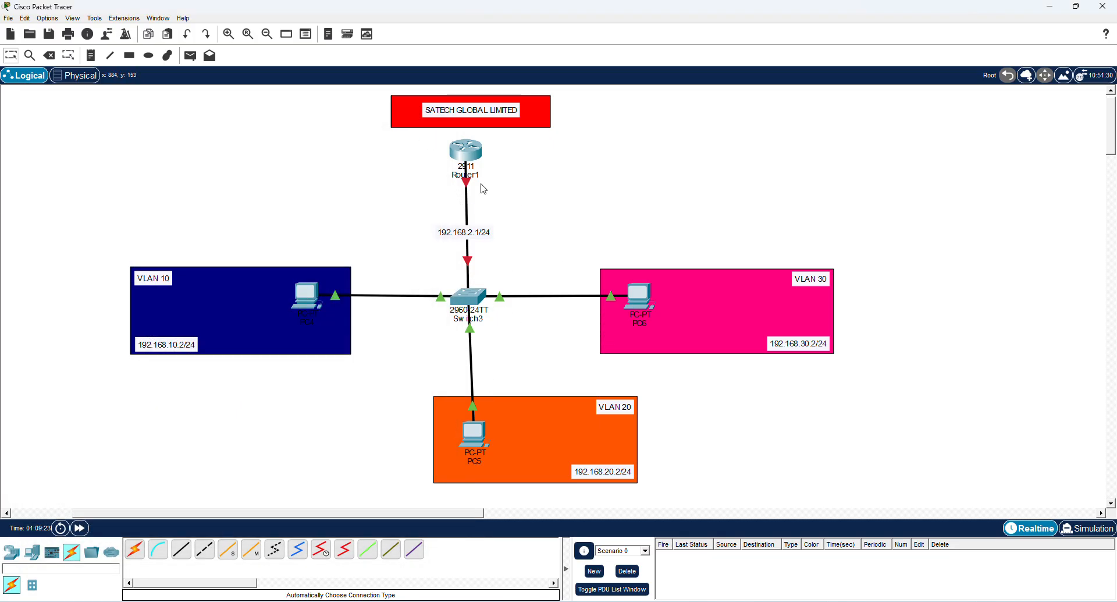
Open Router1's command line and answer n to the initial configuration dialog.
left_click(468, 152)
left_click_drag(536, 103, 835, 102)
left_click(743, 116)
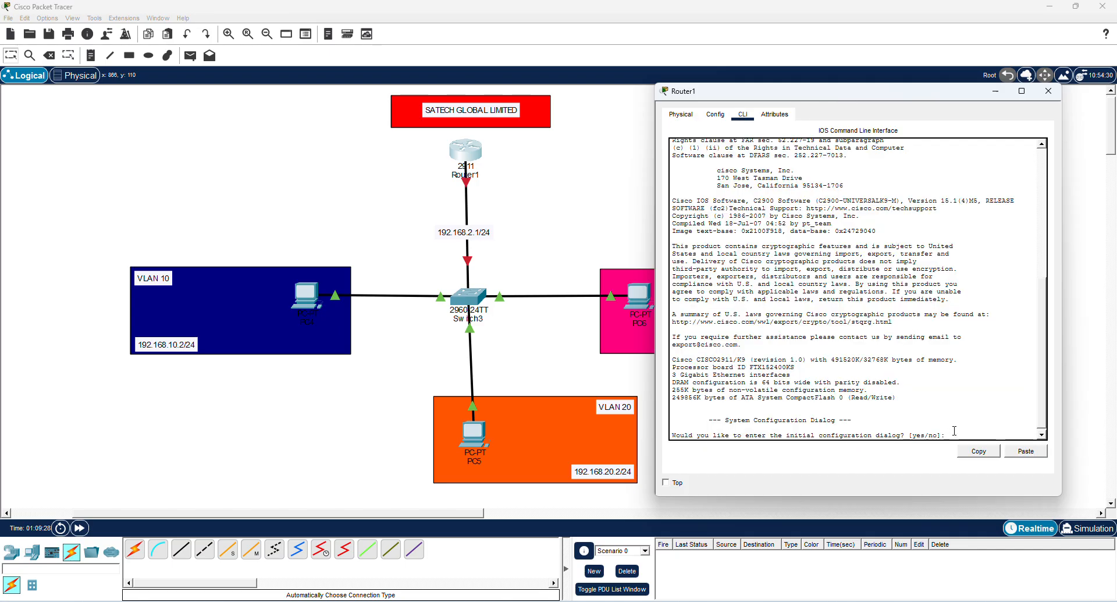
type("n")
key("Return")
key("Return")
key("Return")
key("Return")
key("Return")
key("Return")
key("Return")
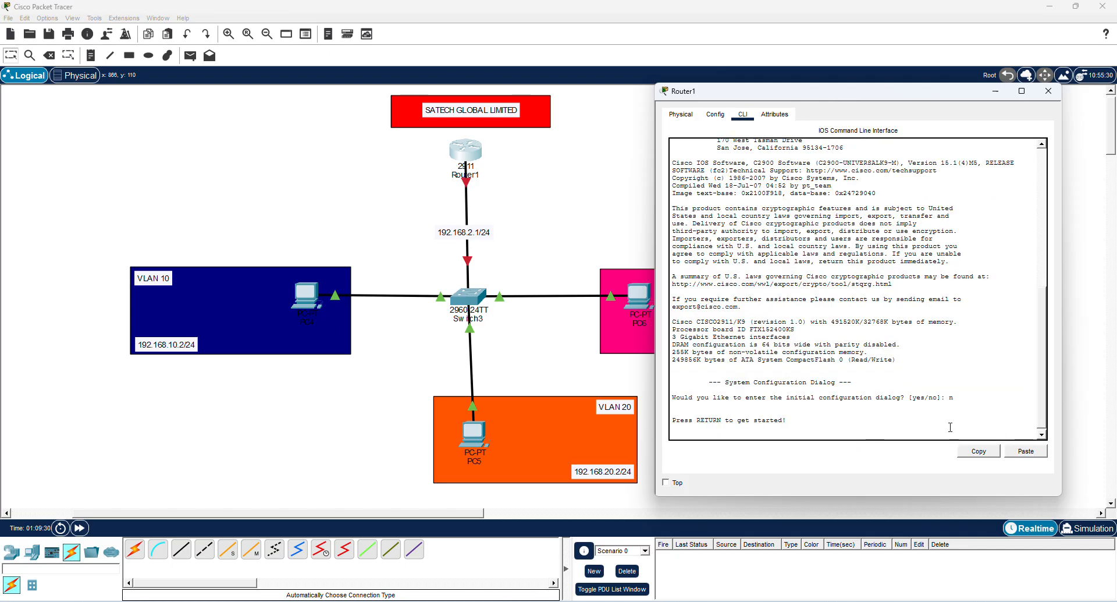
Enter privileged mode and global configuration mode on Router1 with en and conf t.
type("en")
key("Return")
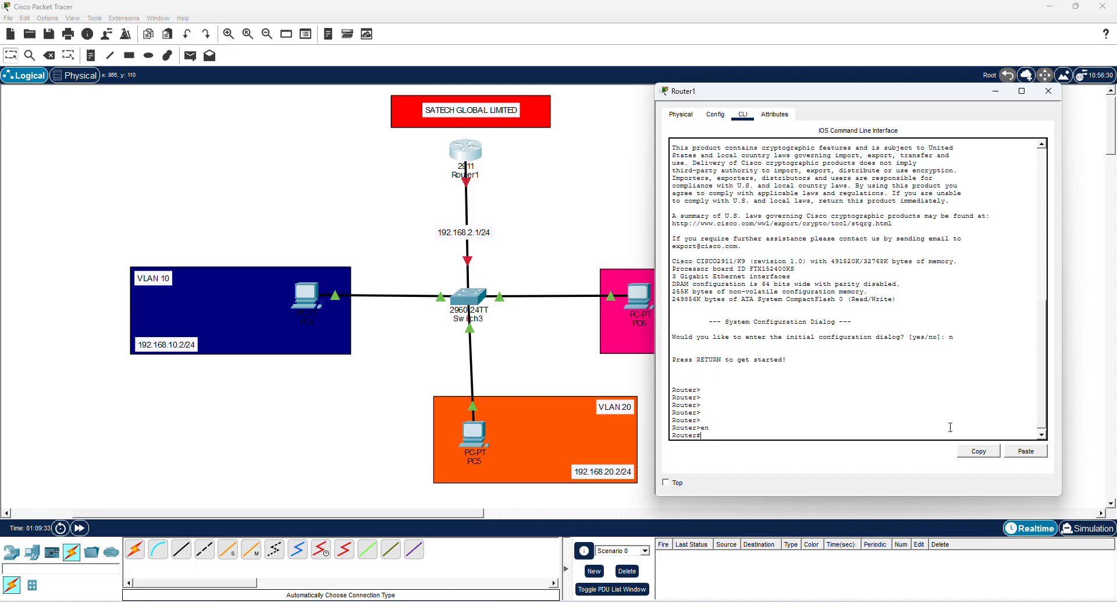
type("conf t")
key("Return")
key("Return")
key("Return")
key("Return")
key("Return")
key("Return")
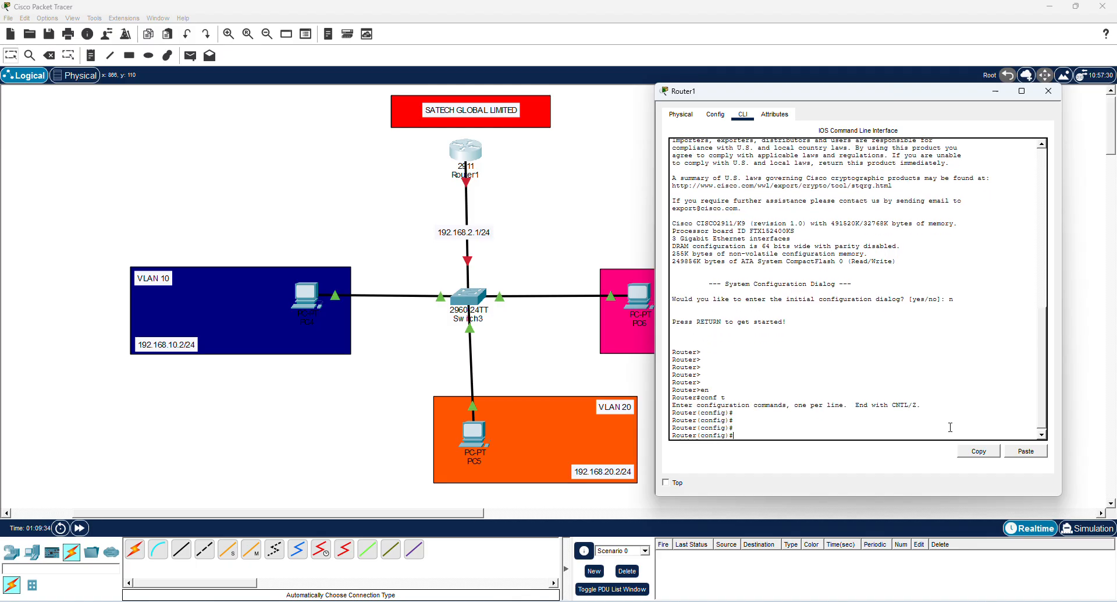
Check the port labels on the link between Router1 and Switch3, and enable Router1's interface g0/0 with no sh.
left_click(1048, 91)
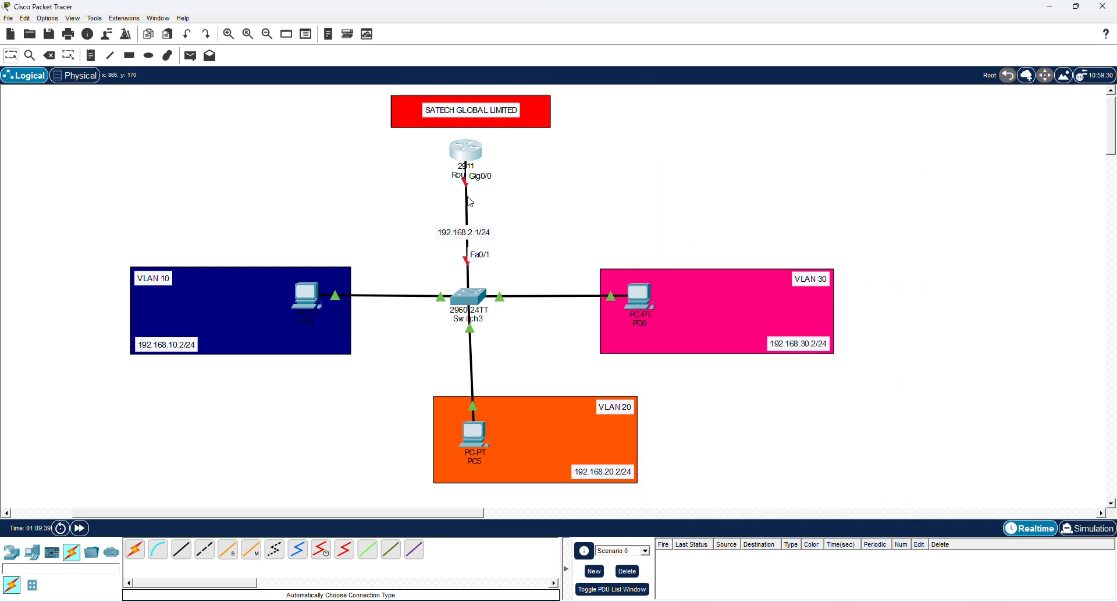
left_click(468, 153)
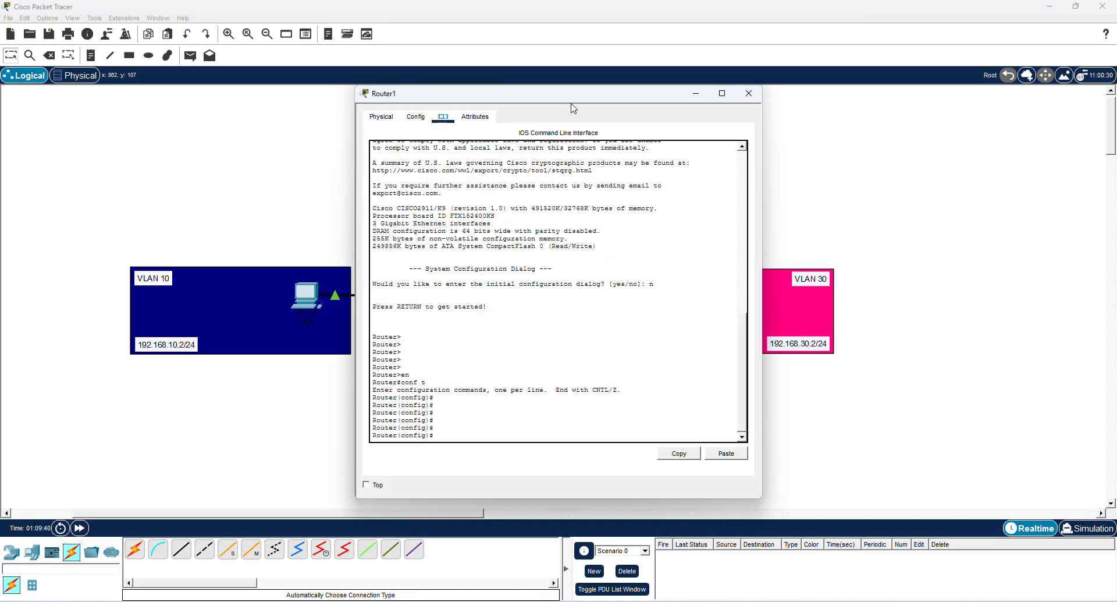
left_click_drag(573, 94, 933, 60)
left_click(799, 390)
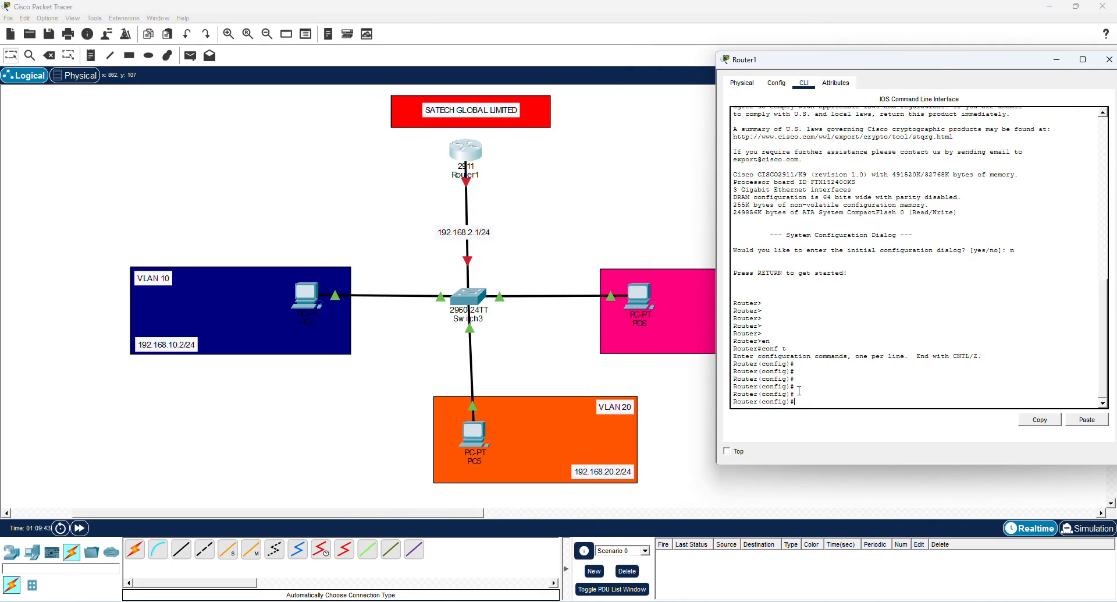
type("int g0/0")
key("Return")
type("no sh")
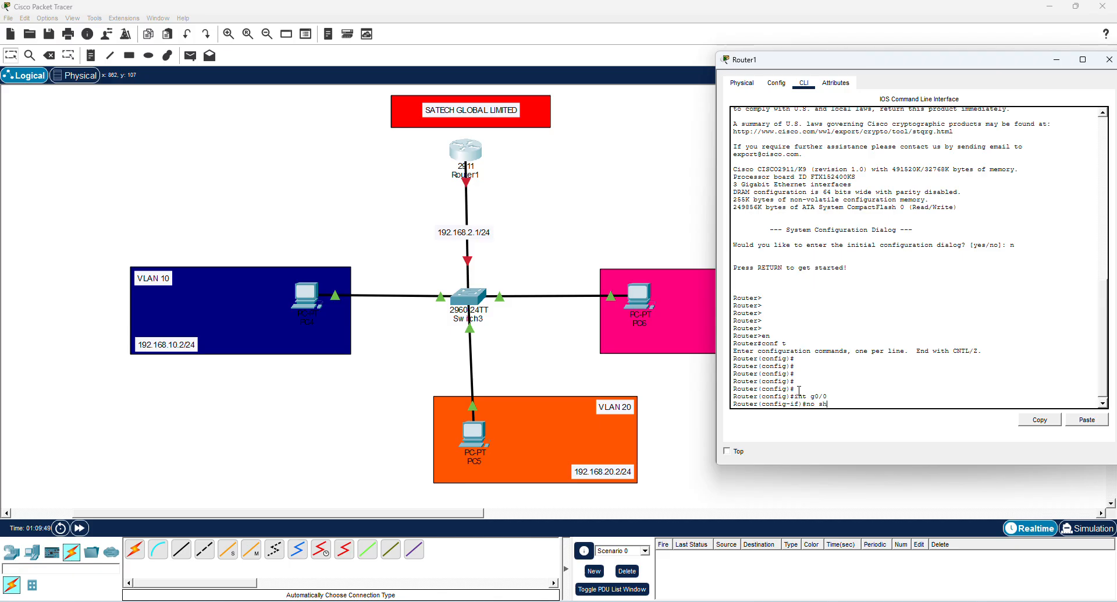
key("Return")
key("Return")
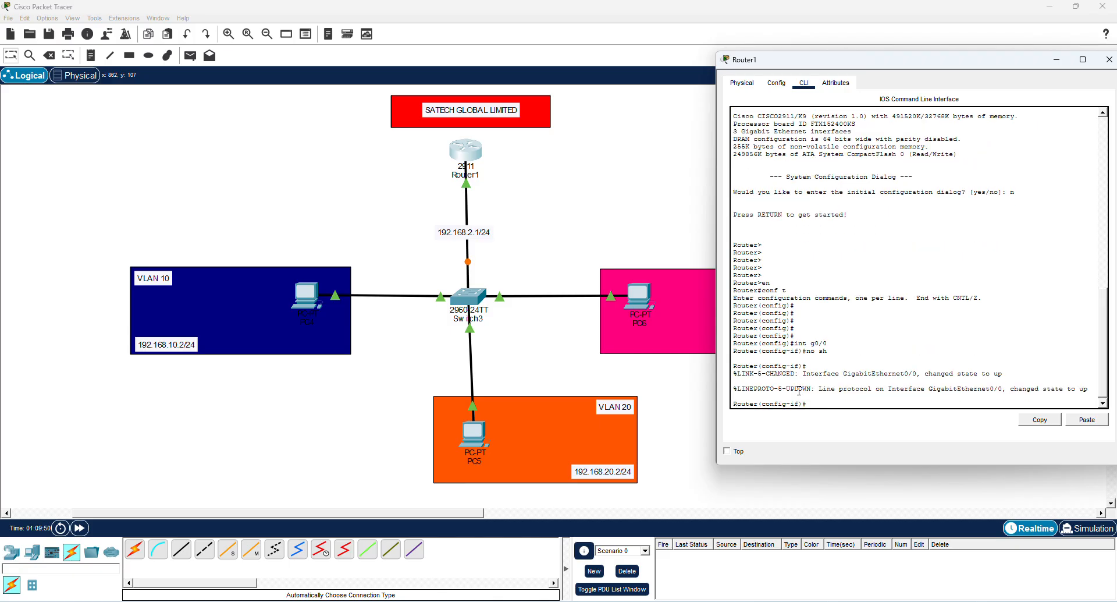
Create subinterface g0/0.10 on Router1 with encapsulation dot1q 10.
type("int g0/0.10")
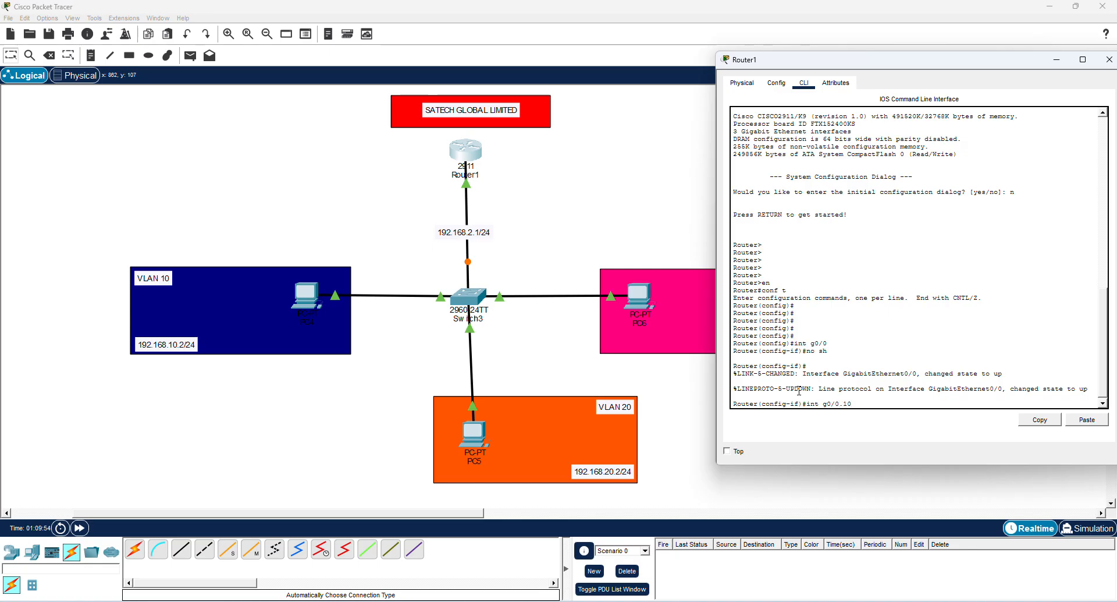
key("Return")
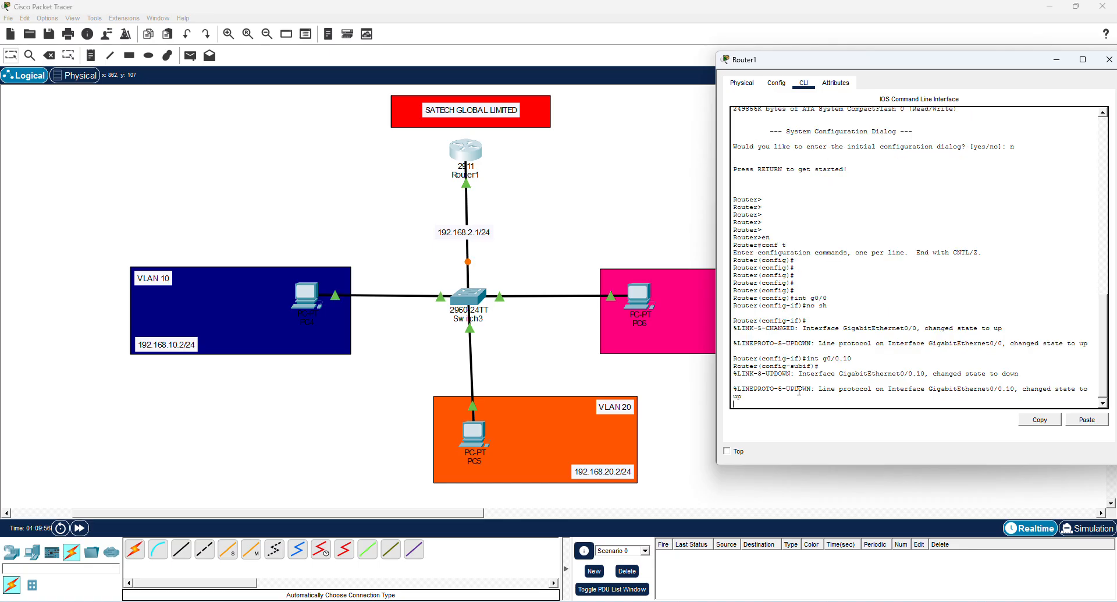
type("encapsul")
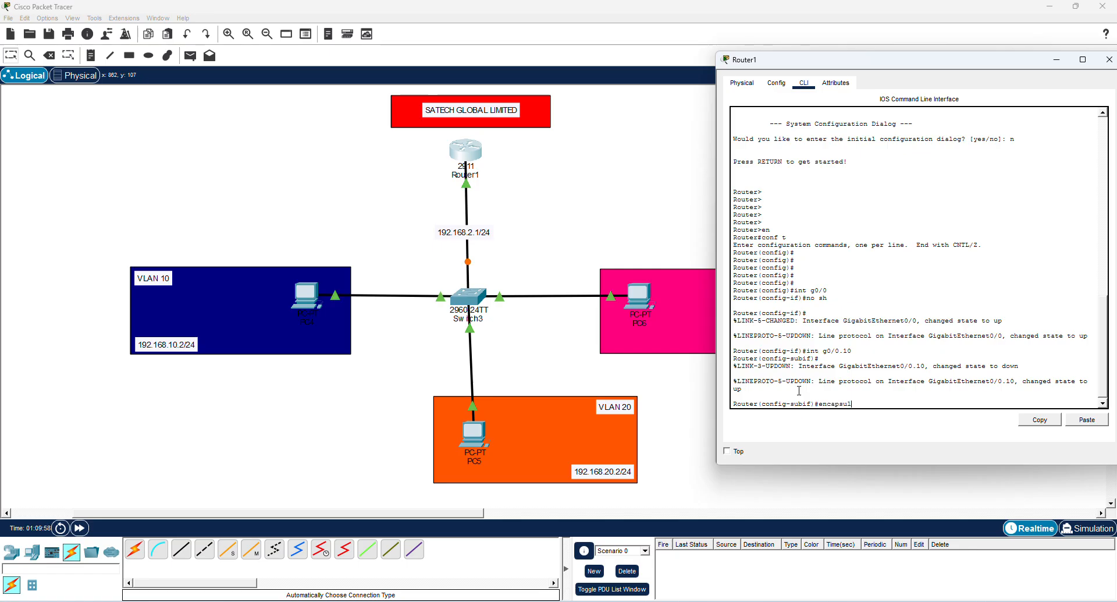
type("ation dot1q")
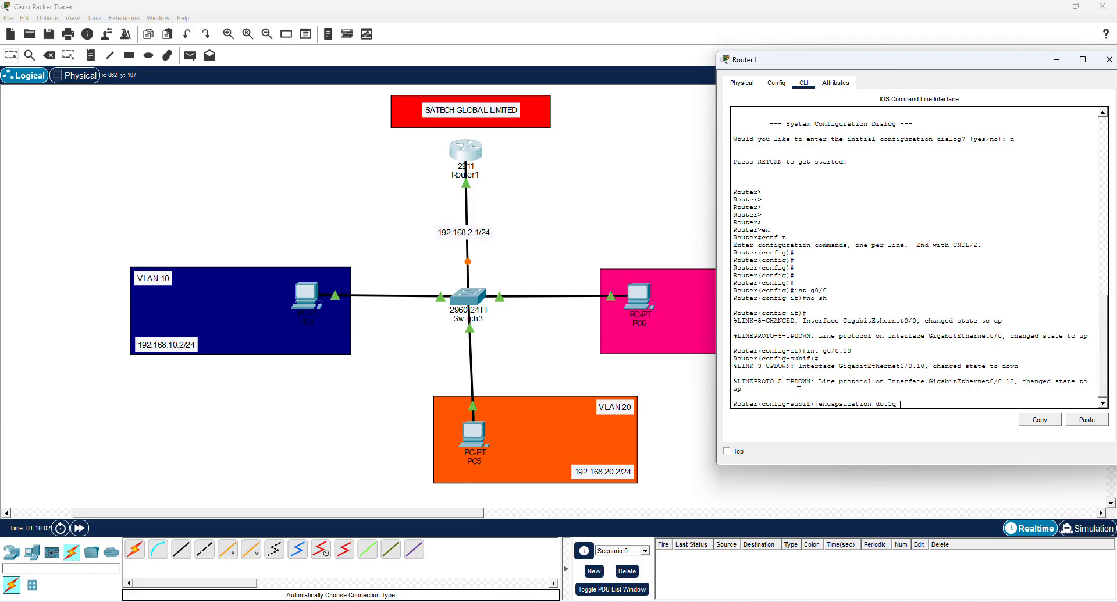
type(" 10")
key("Return")
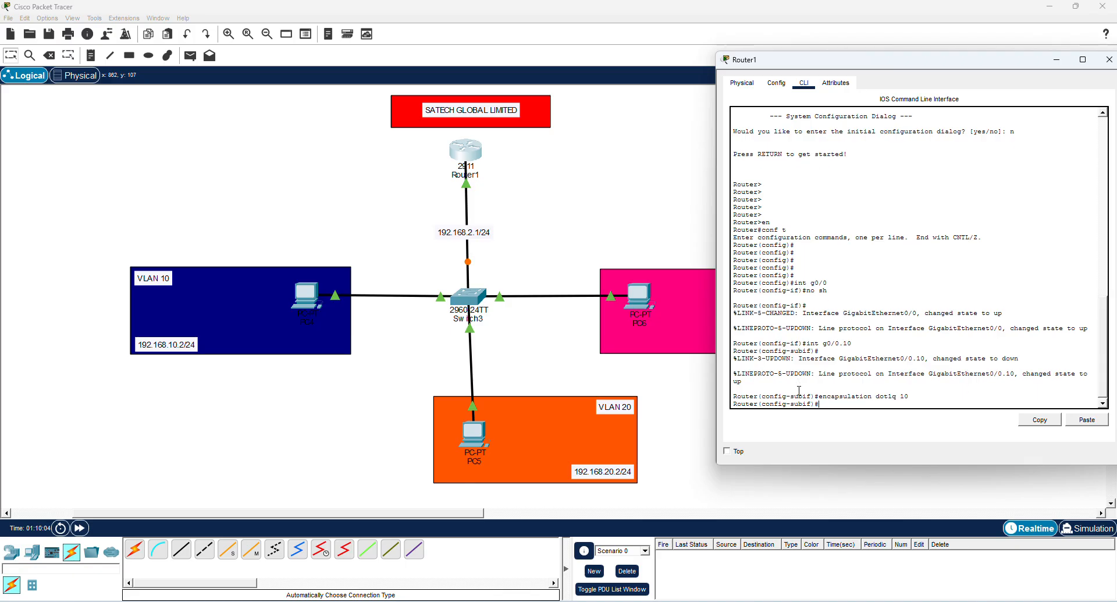
Assign the IP address 192.168.10.1 with mask 255.255.255.0 to subinterface g0/0.10.
type("ip add 192.168")
key("BackSpace")
key("BackSpace")
key("BackSpace")
key("BackSpace")
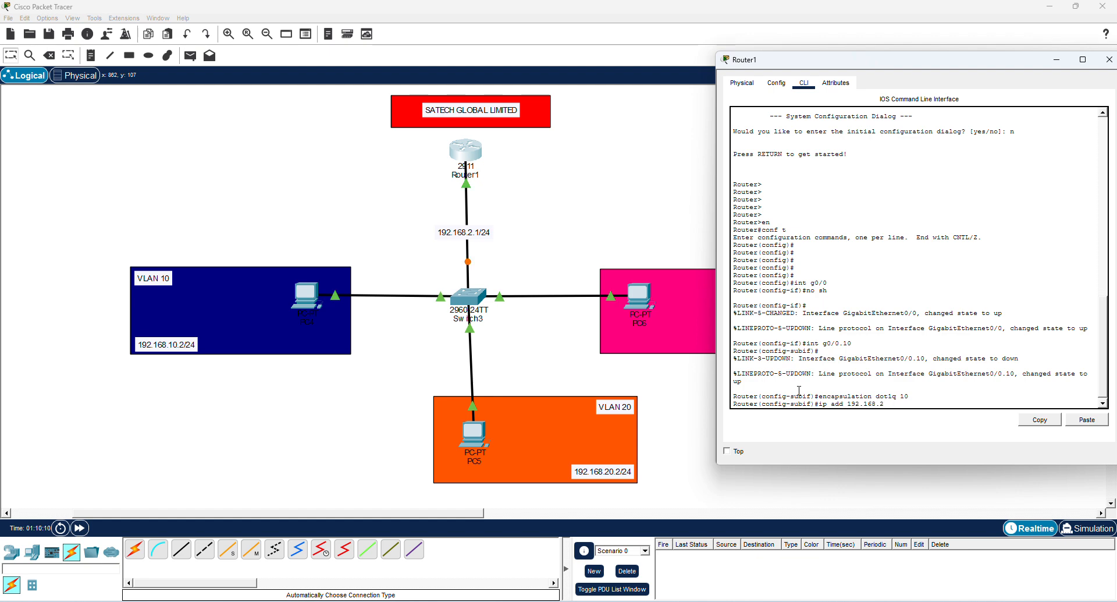
type("10.1 255.255.255.0")
key("Return")
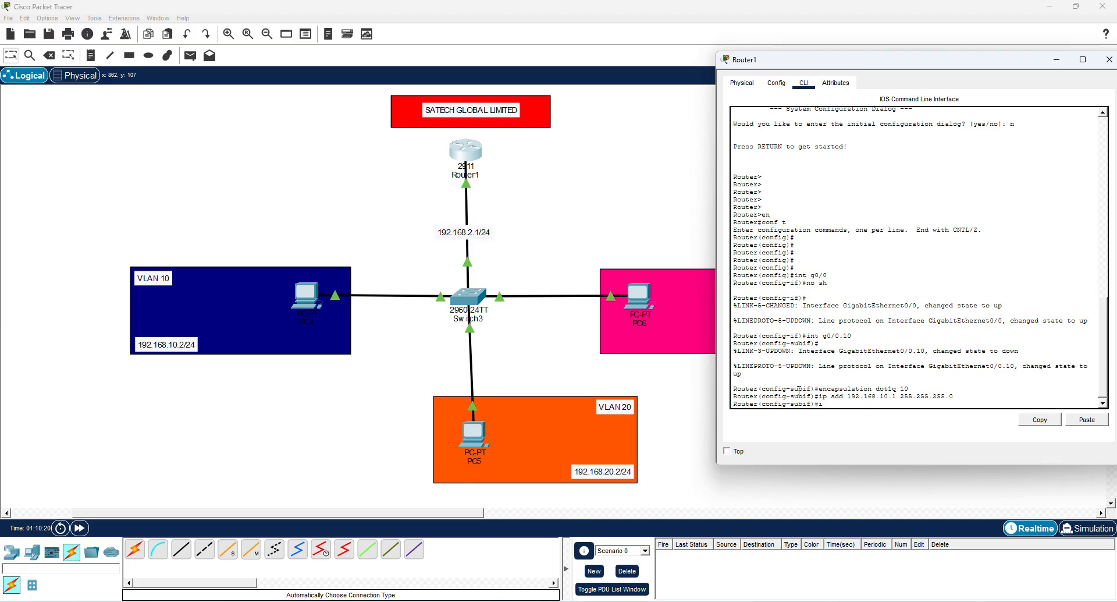
Create subinterface g0/0.20 on Router1 with encapsulation dot1q 20.
type("int g0/0.20")
key("Return")
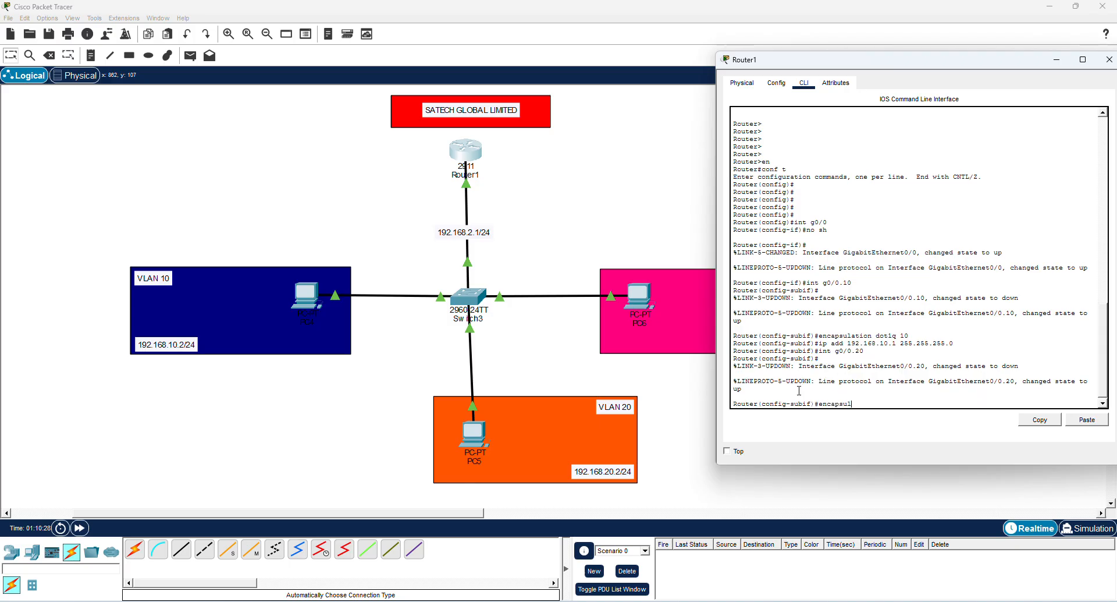
type("encapsulation dot1q 20")
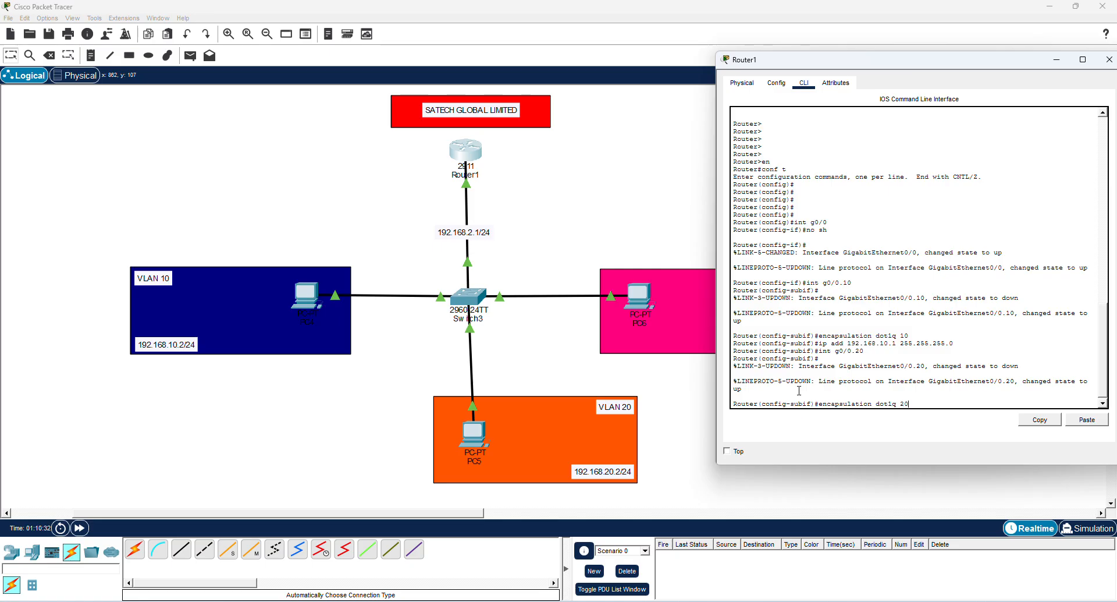
key("Return")
Assign the IP address 192.168.20.1 with mask 255.255.255.0 to subinterface g0/0.20.
type("ig-subif)#i")
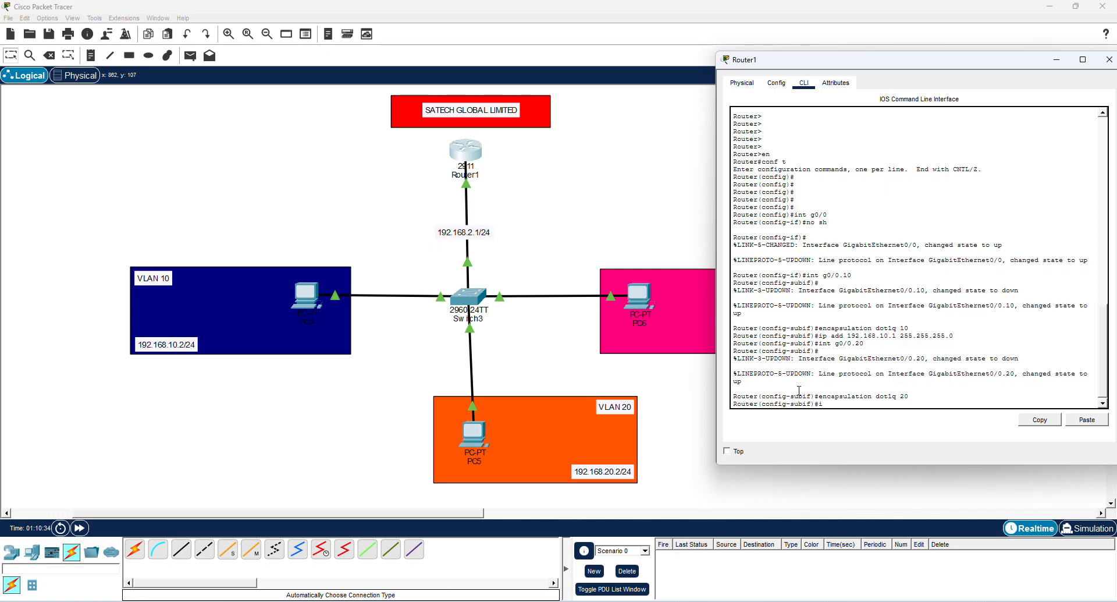
type("p add 192.168.20.1 255.255.255.0")
key("Return")
key("Return")
key("Return")
key("Return")
key("Return")
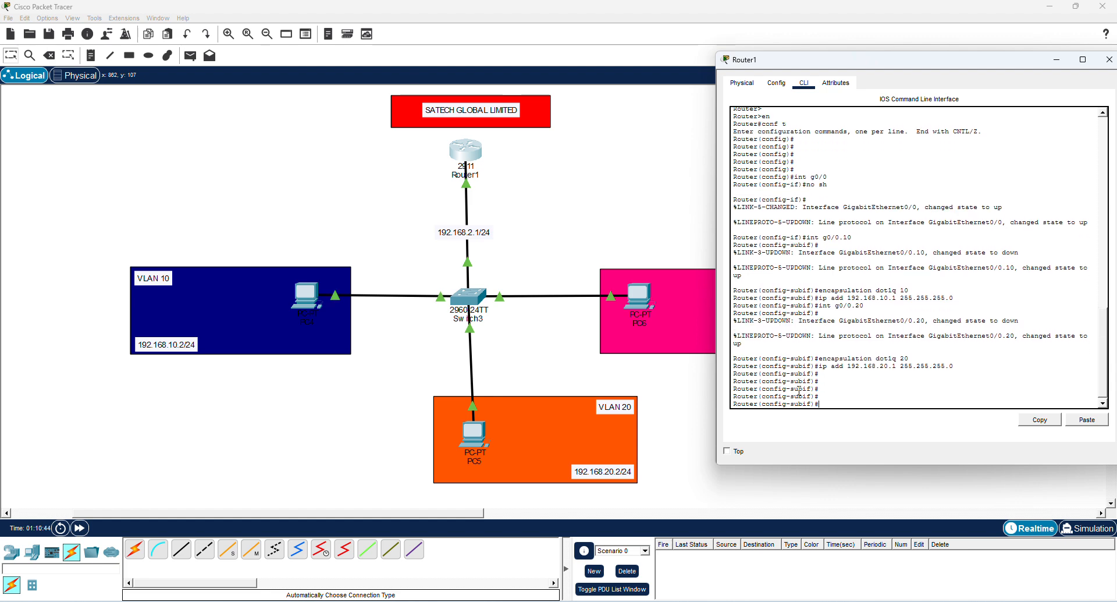
Create subinterface g0/0.30 on Router1 with encapsulation dot1q 30.
type("int g0/0.30")
key("Return")
type("encap")
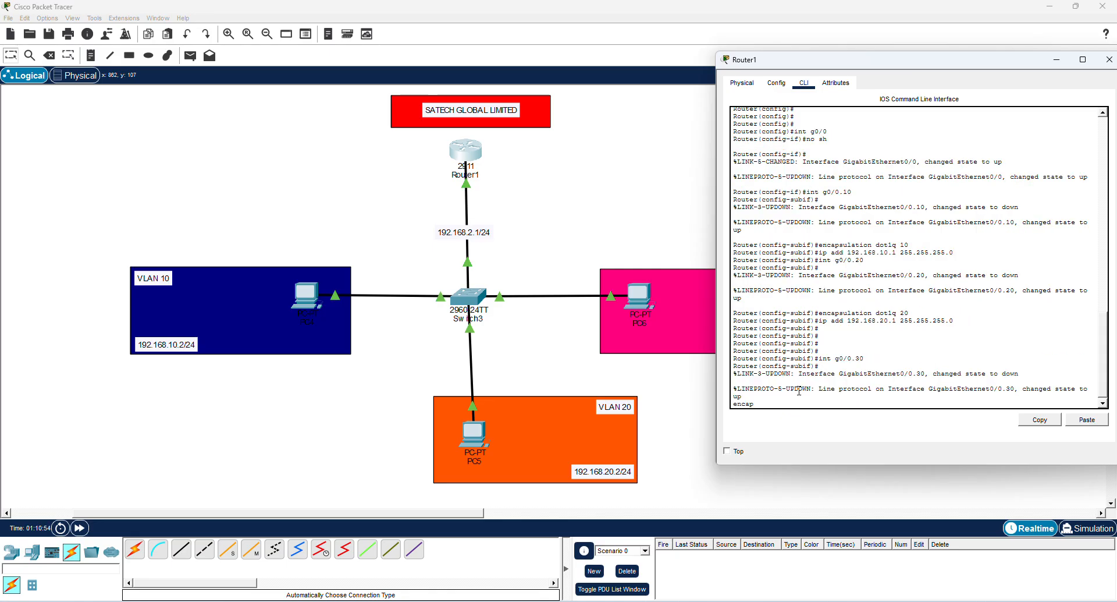
type("sulation dot1q 30")
key("Return")
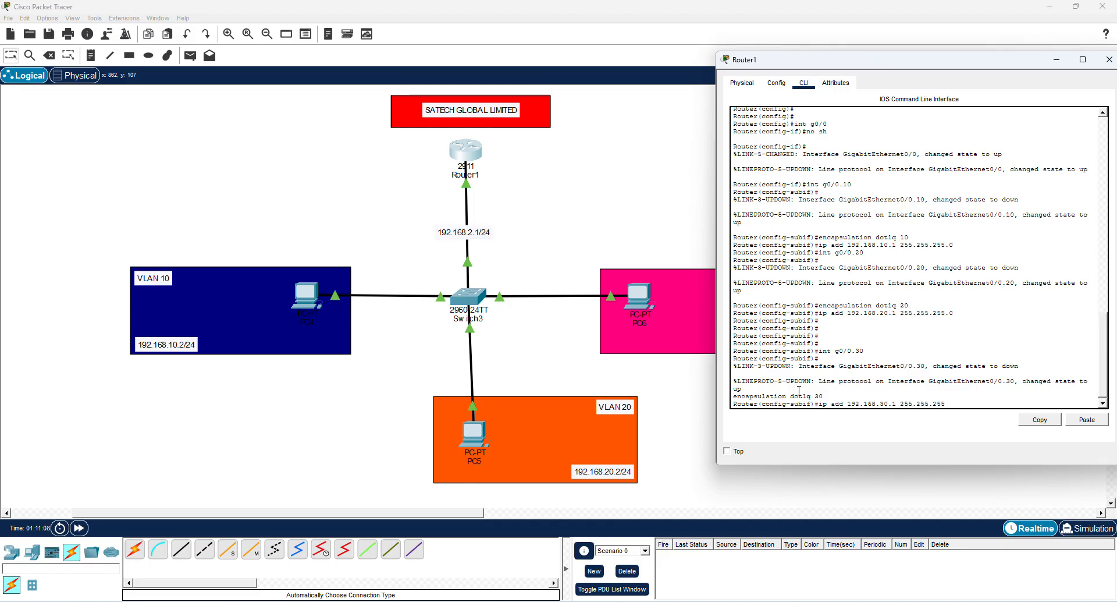
Assign the IP address 192.168.30.1 with mask 255.255.255.0 to subinterface g0/0.30.
type(".0")
key("Return")
key("Return")
key("Return")
key("Return")
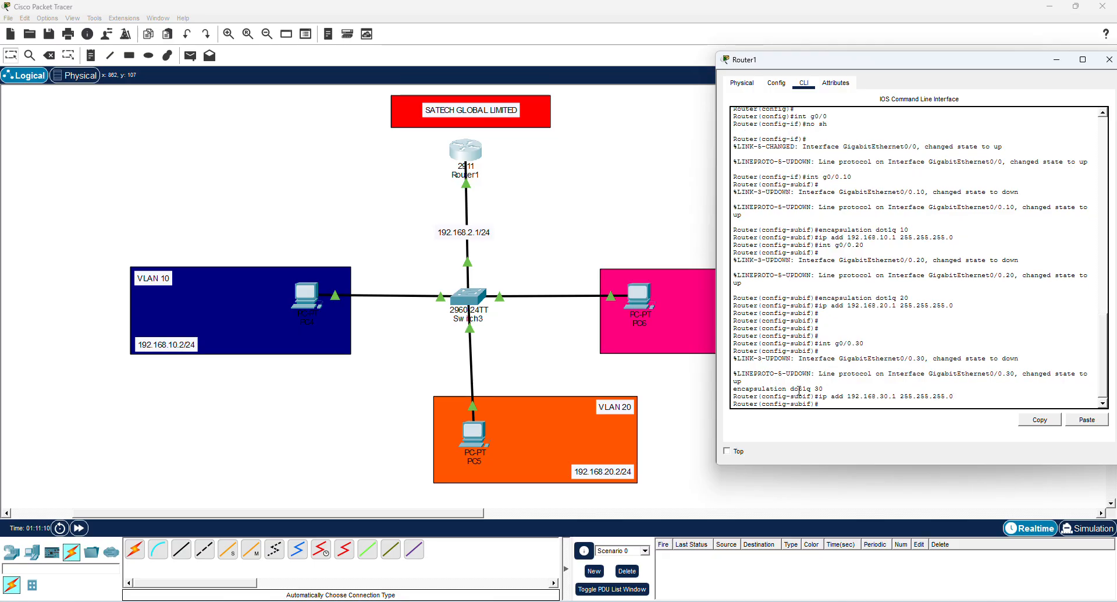
Exit the subinterface configuration and issue no sh on Router1's physical interface g0/0.
type("e")
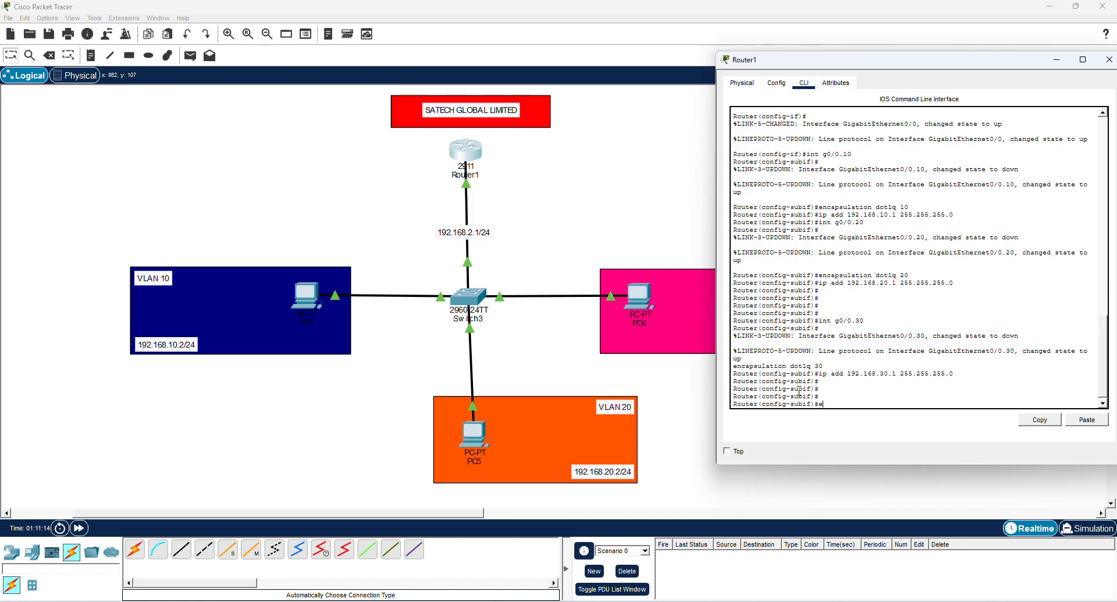
type("xit")
key("Return")
key("Return")
type("ig)#i")
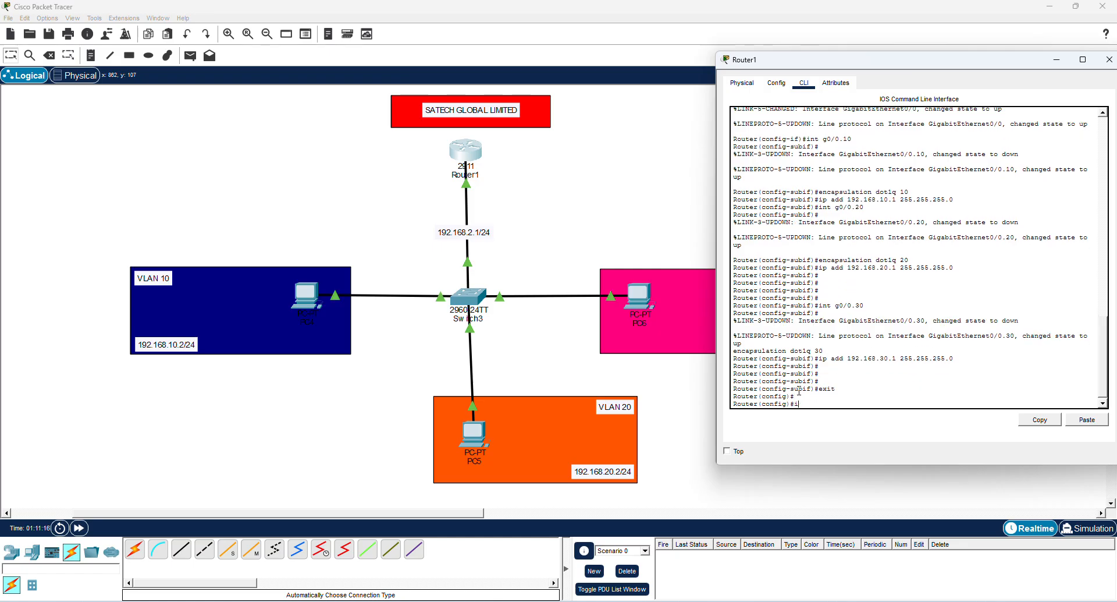
type("nt g0/0")
key("Return")
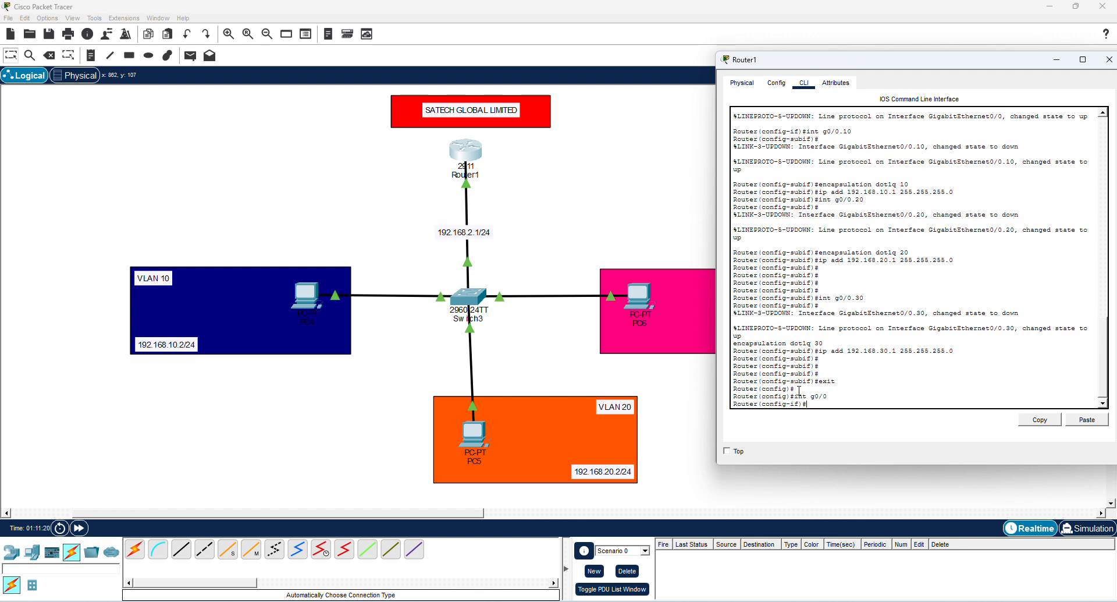
type("no sh")
key("Return")
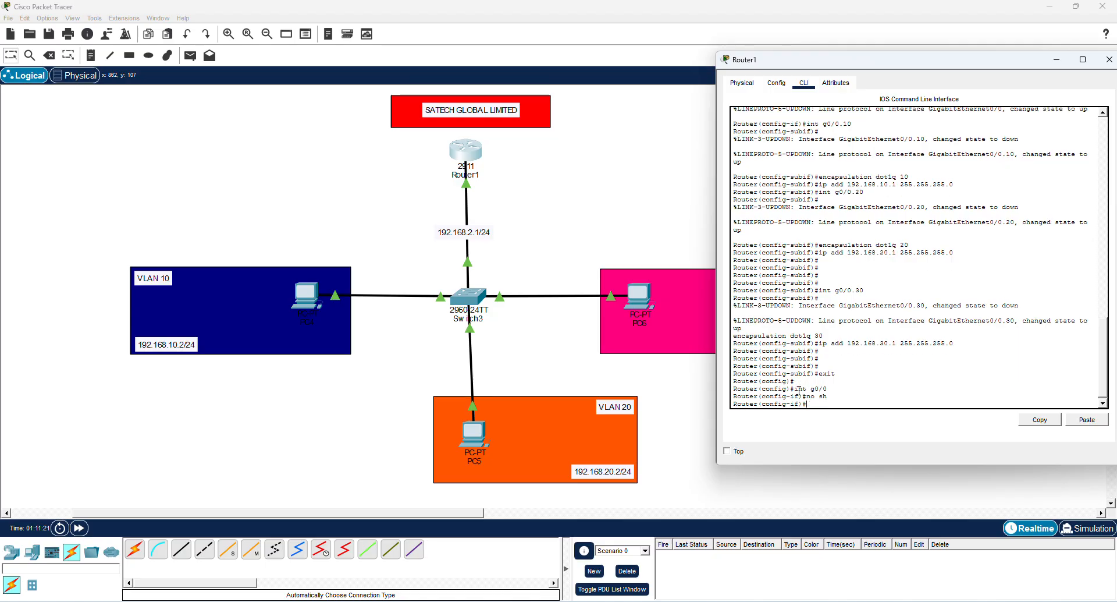
Exit Router1's interface configuration and review the interface addresses and status with do sh ip int br.
type("exit")
key("Return")
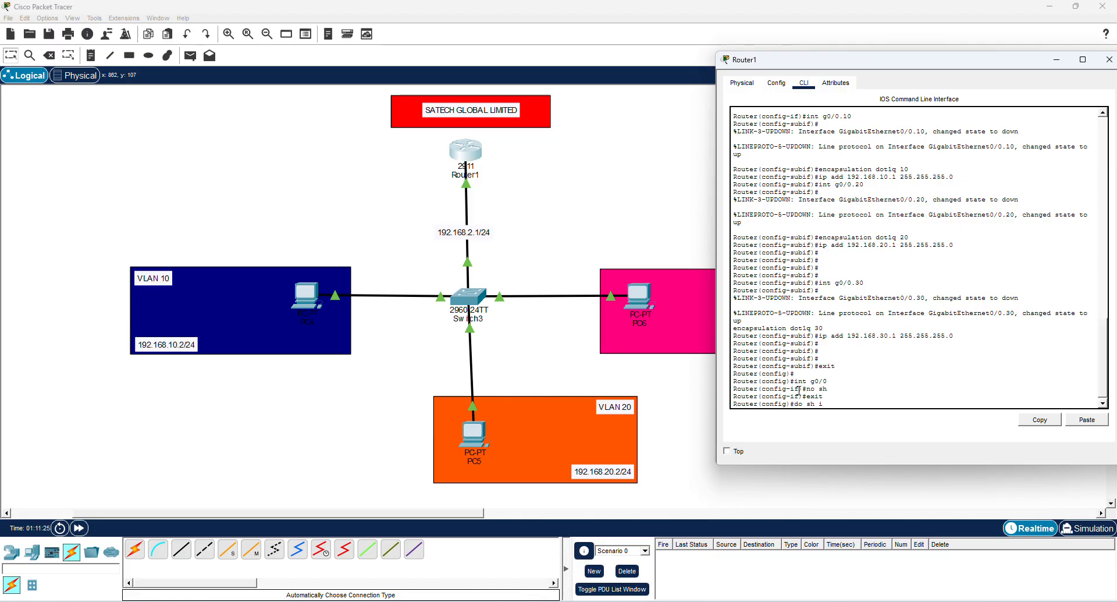
type("do sh ip int br")
key("Return")
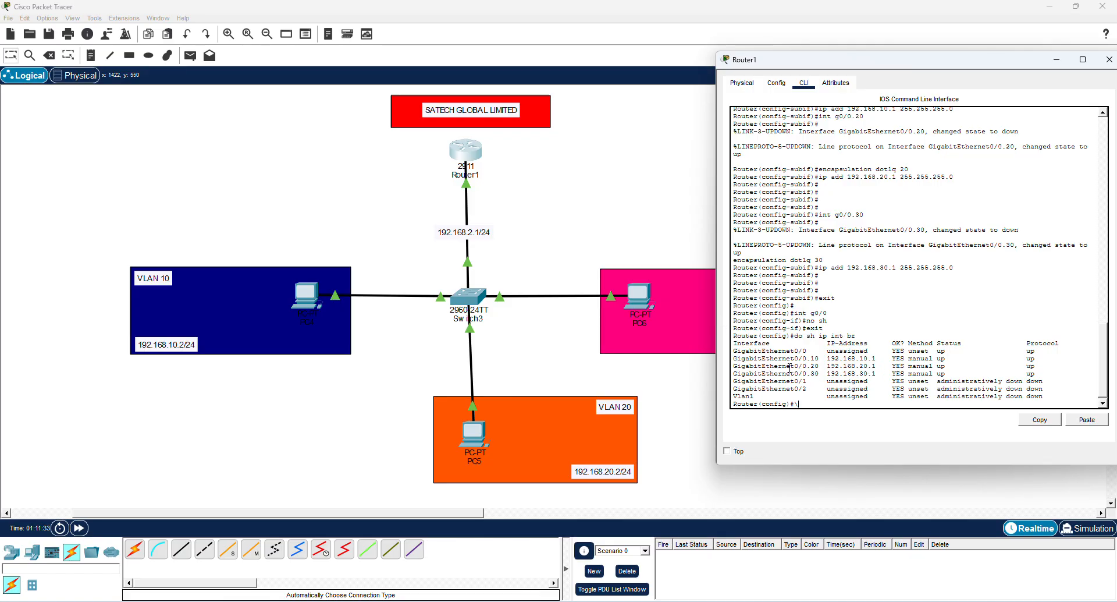
left_click(602, 207)
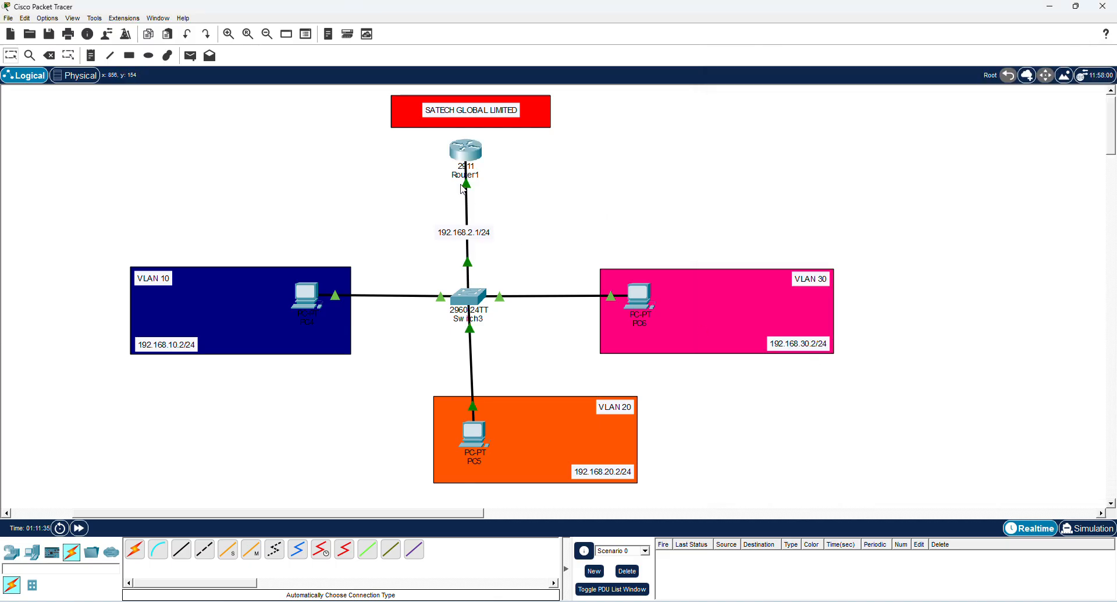
left_click(474, 154)
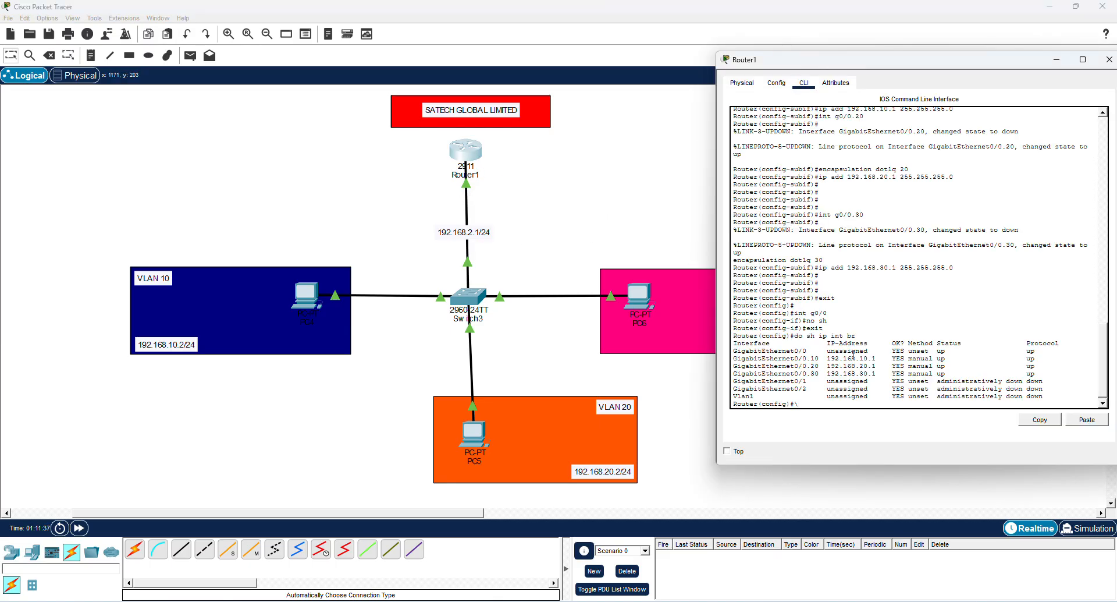
left_click(934, 400)
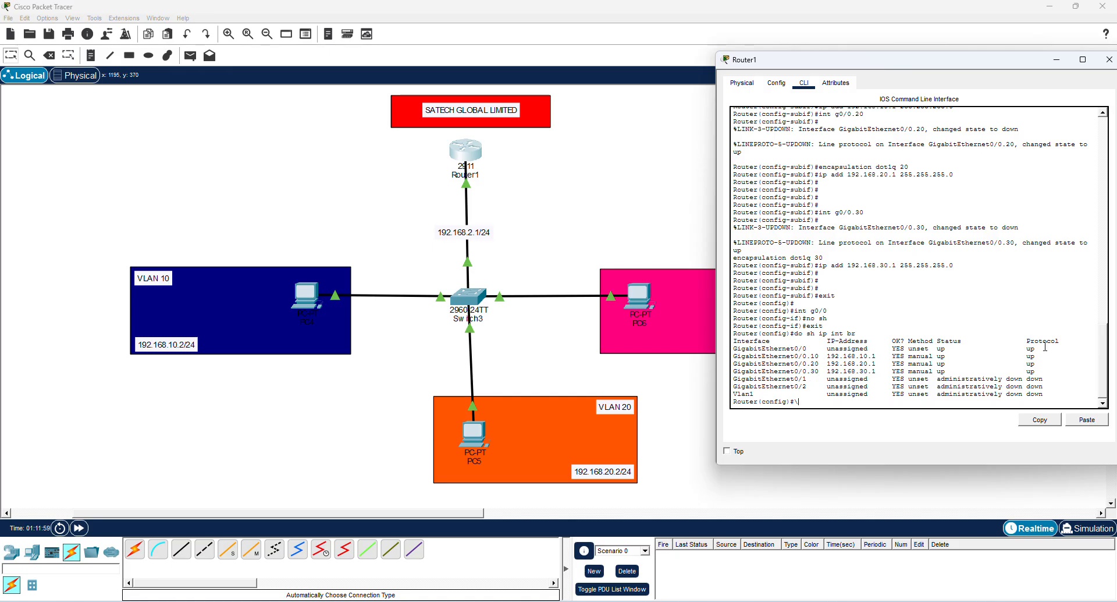
left_click(1109, 60)
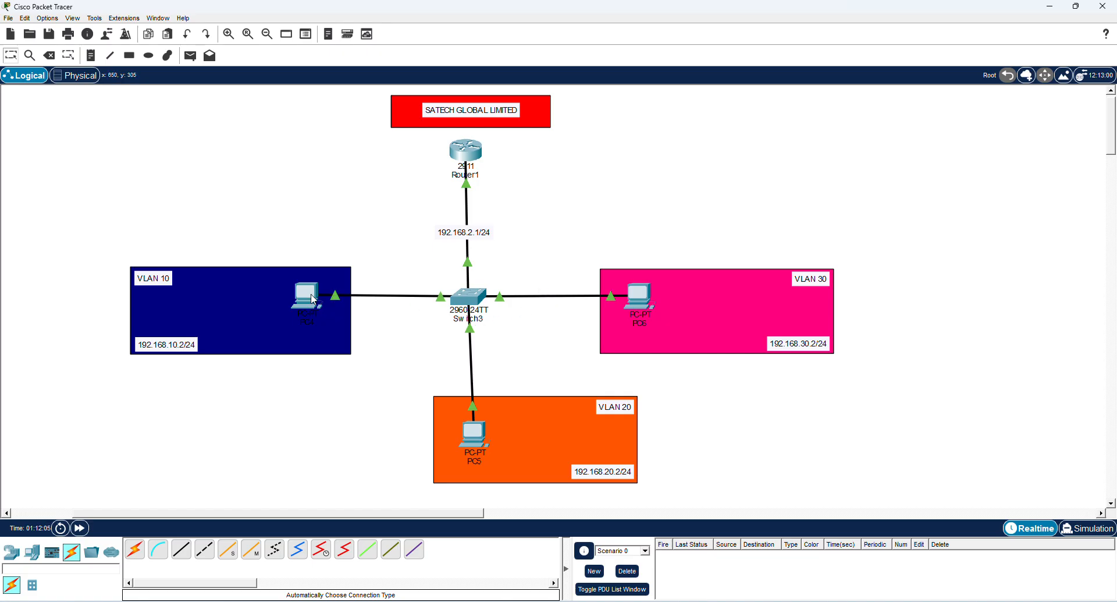
Test connectivity from PC4 to PC5 with three simple PDUs, and clear the PDU list.
left_click(190, 55)
left_click(296, 283)
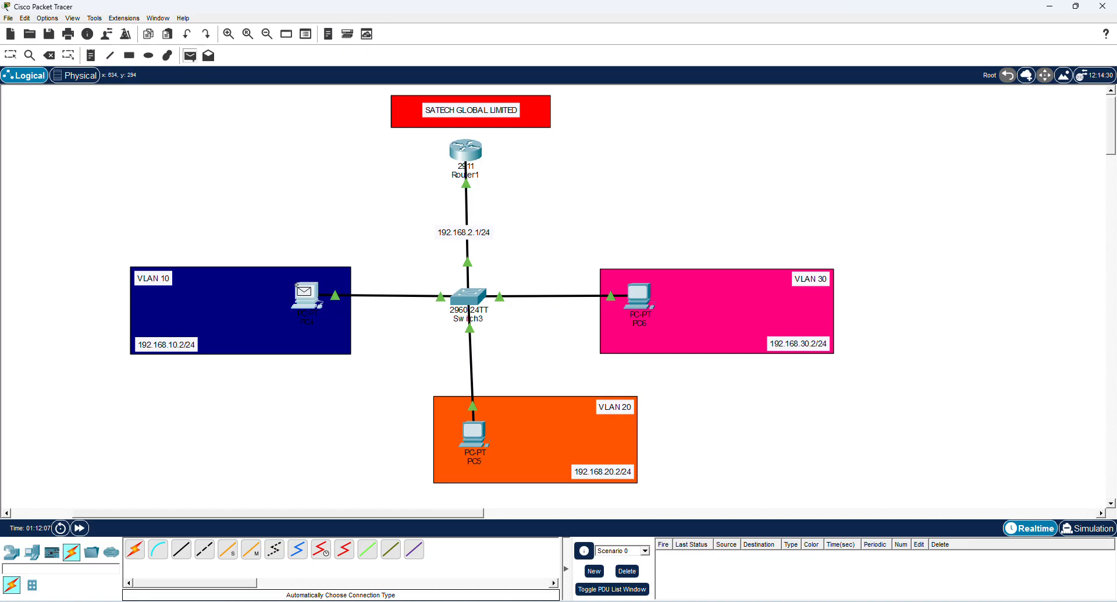
left_click(474, 429)
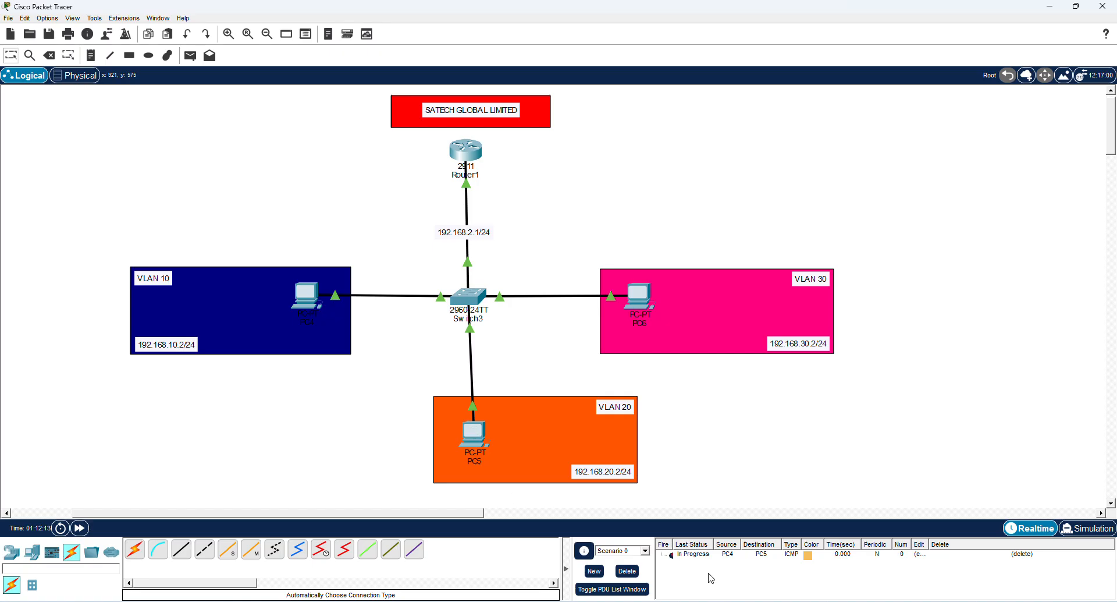
left_click(190, 56)
left_click(300, 298)
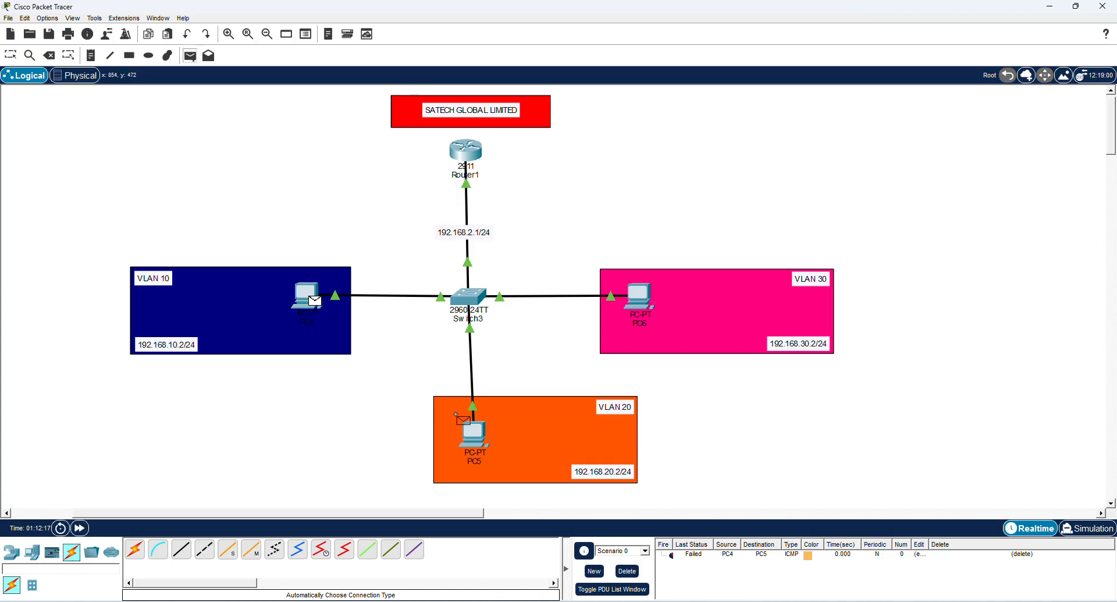
left_click(469, 431)
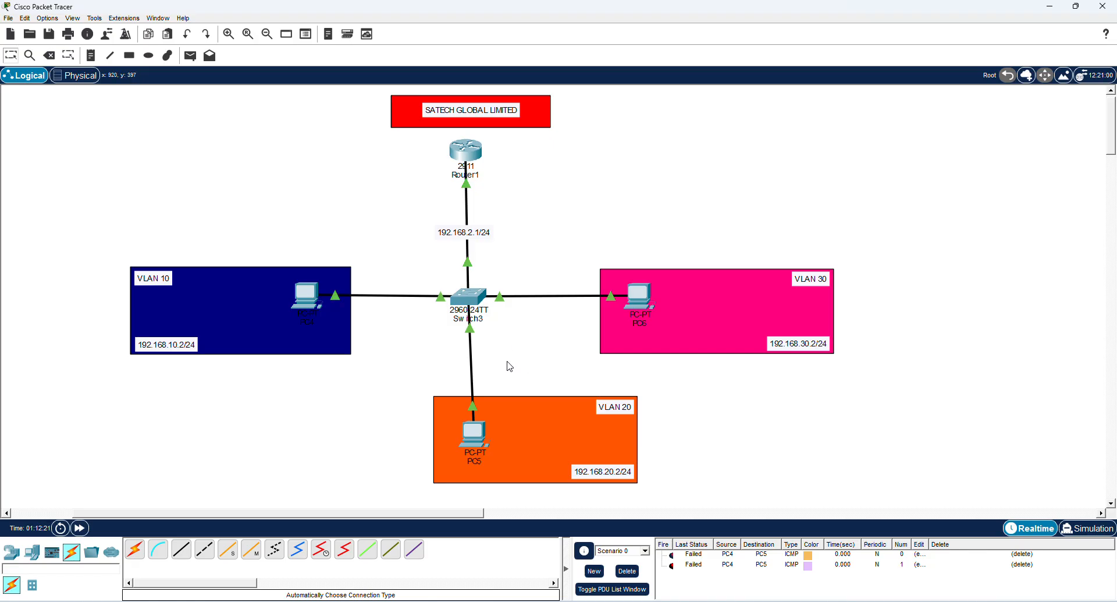
left_click(190, 55)
left_click(298, 285)
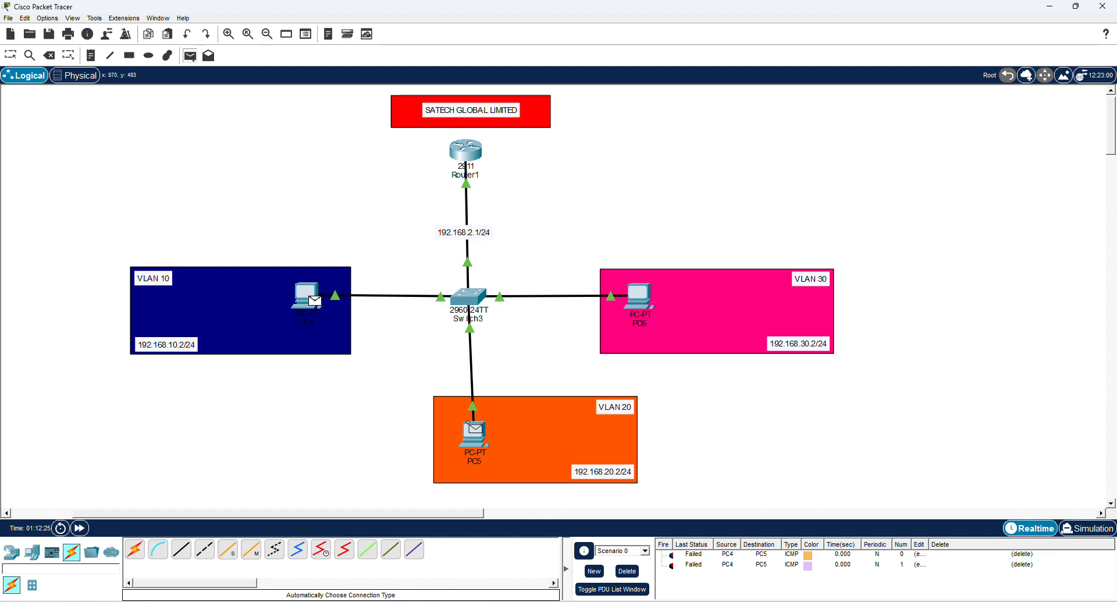
left_click(475, 428)
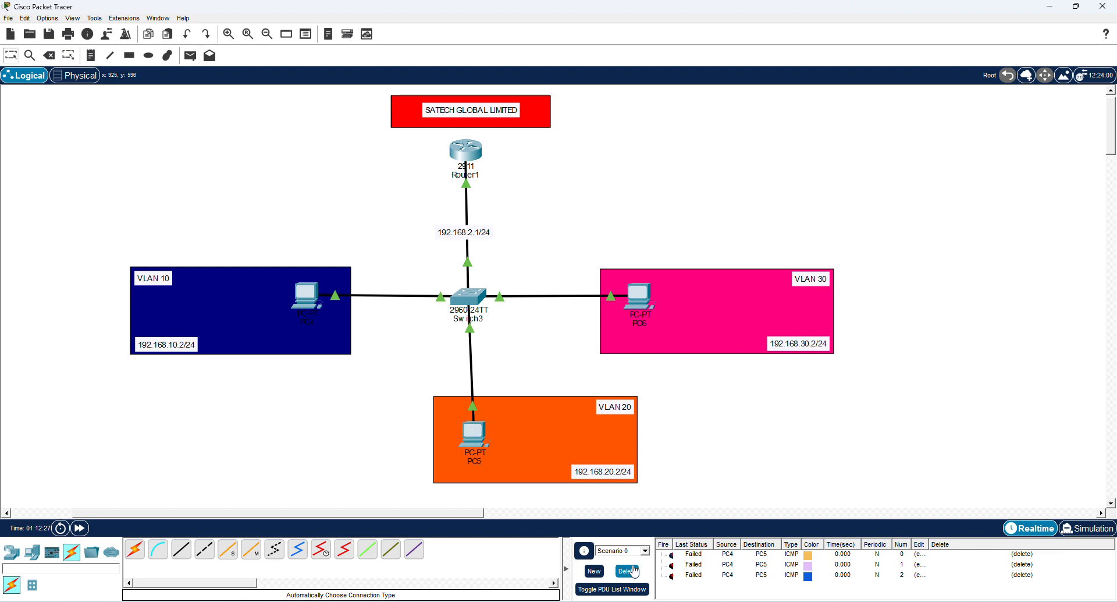
left_click(627, 571)
Set PC4's default gateway to 192.168.10.1 in its IP configuration.
left_click(306, 295)
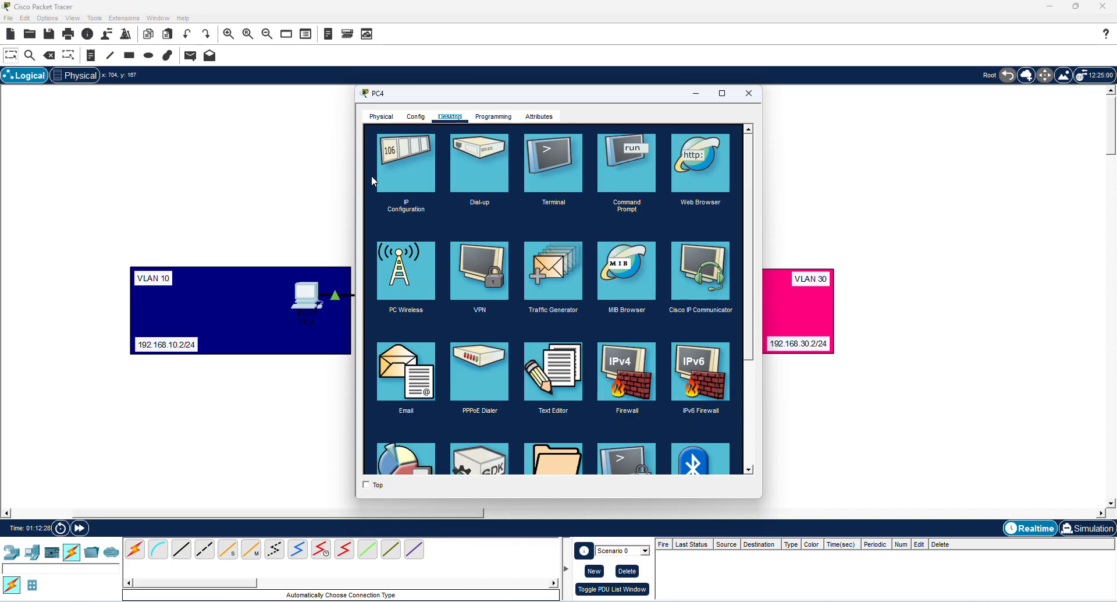
left_click(400, 169)
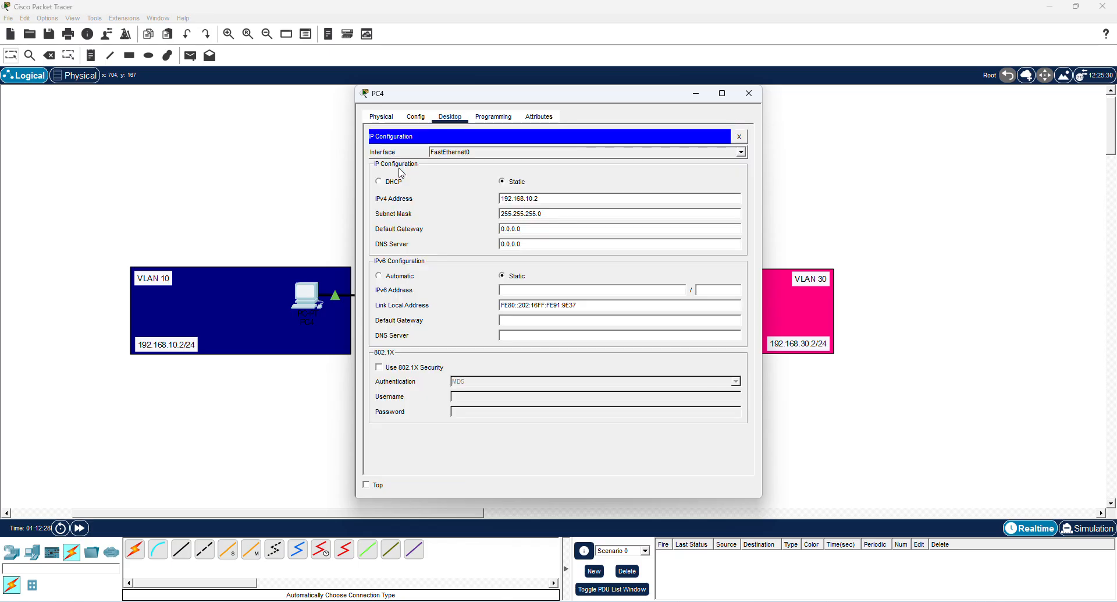
double_click(552, 231)
type("192.168.20")
key("BackSpace")
key("BackSpace")
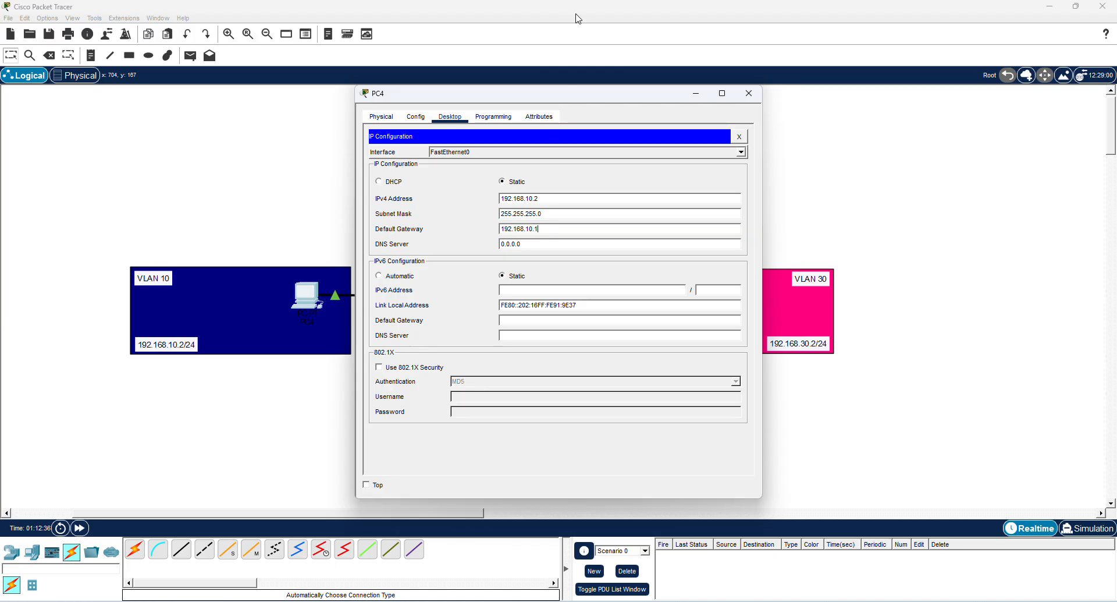
left_click(570, 243)
left_click(739, 136)
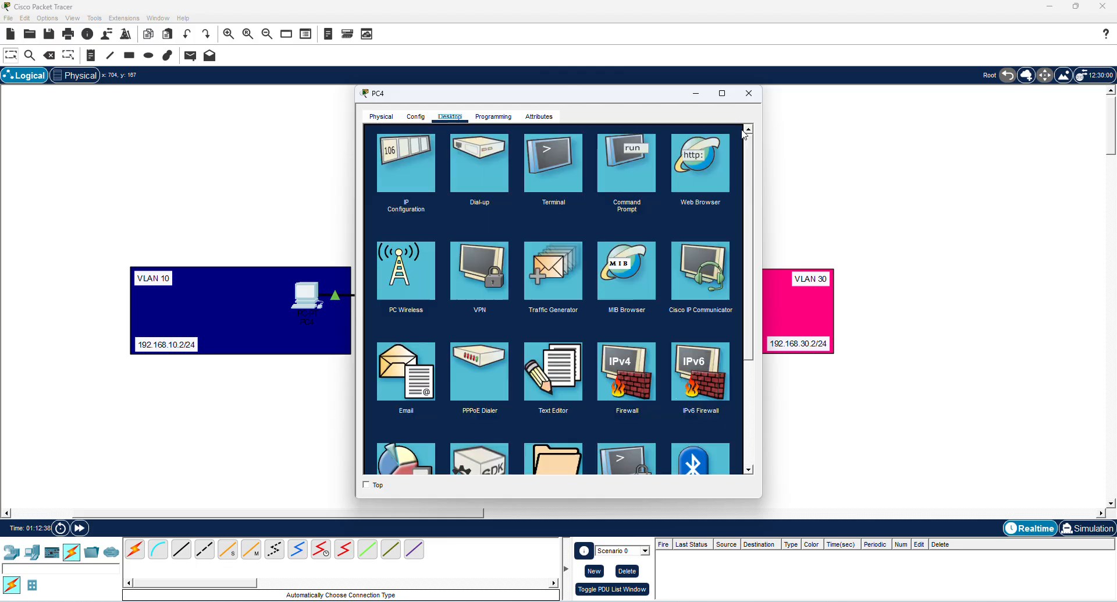
left_click(749, 93)
Set PC5's default gateway to 192.168.20.1 in its IP configuration.
left_click(483, 441)
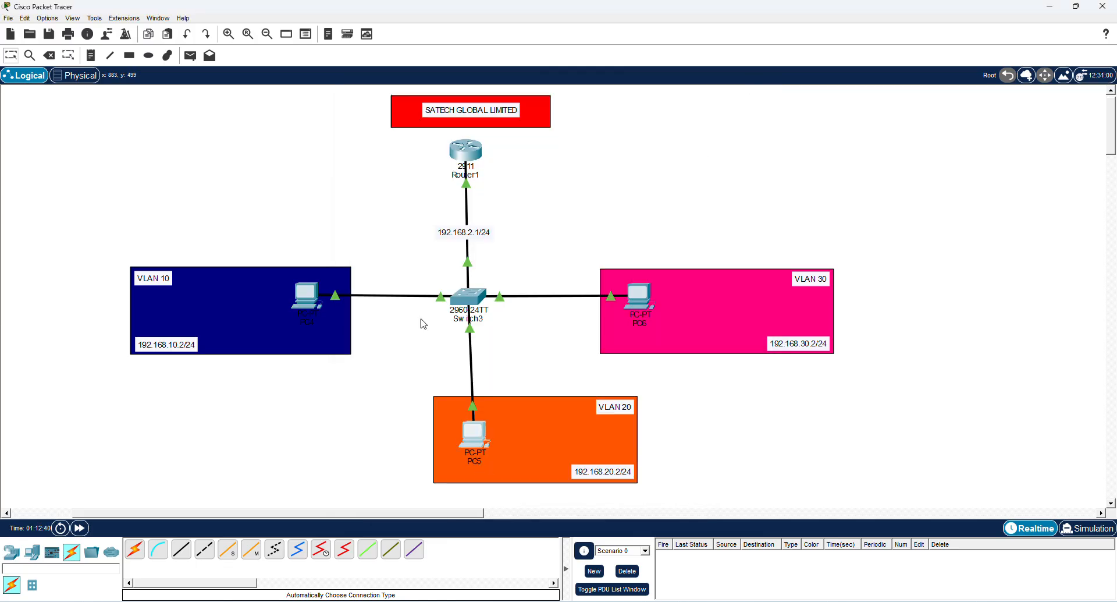
left_click(399, 162)
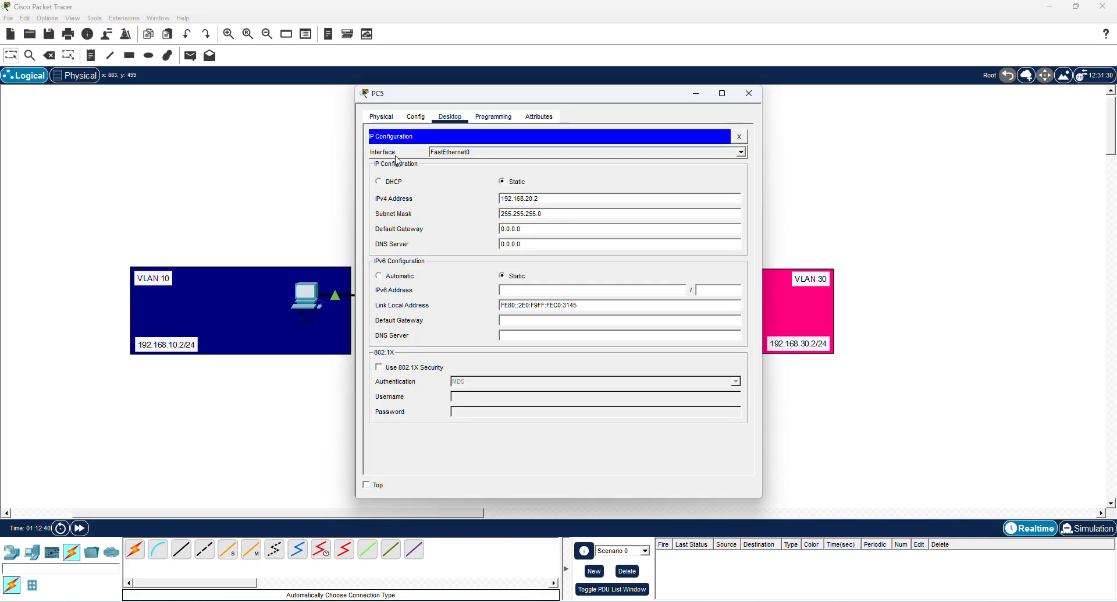
double_click(529, 229)
type("192.168.20.1")
left_click(749, 93)
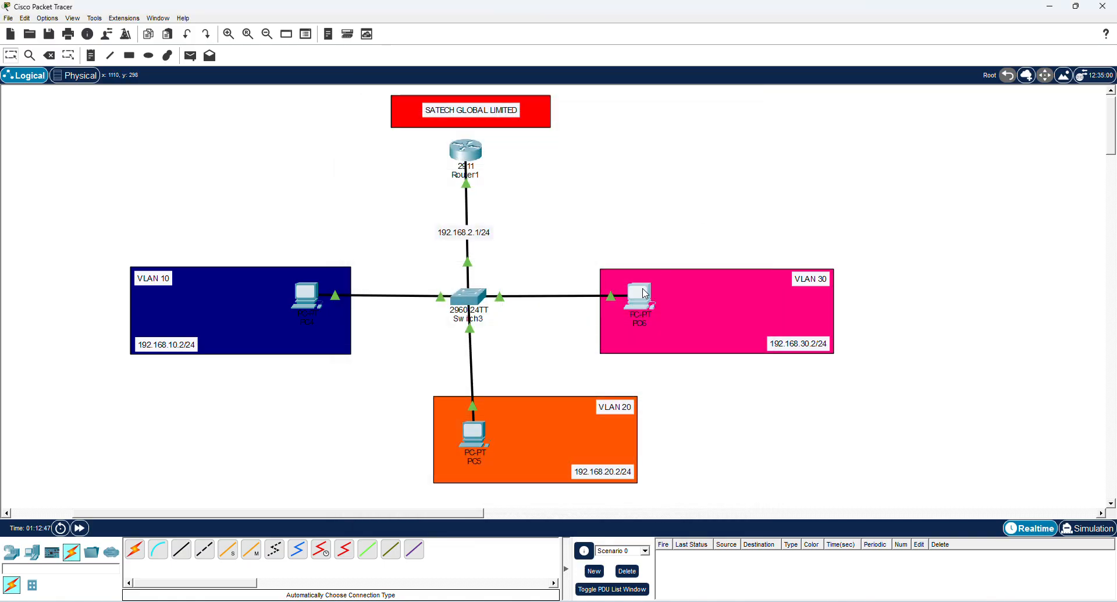
Set PC6's default gateway to 192.168.30.1 in its IP configuration.
left_click(643, 293)
left_click(407, 160)
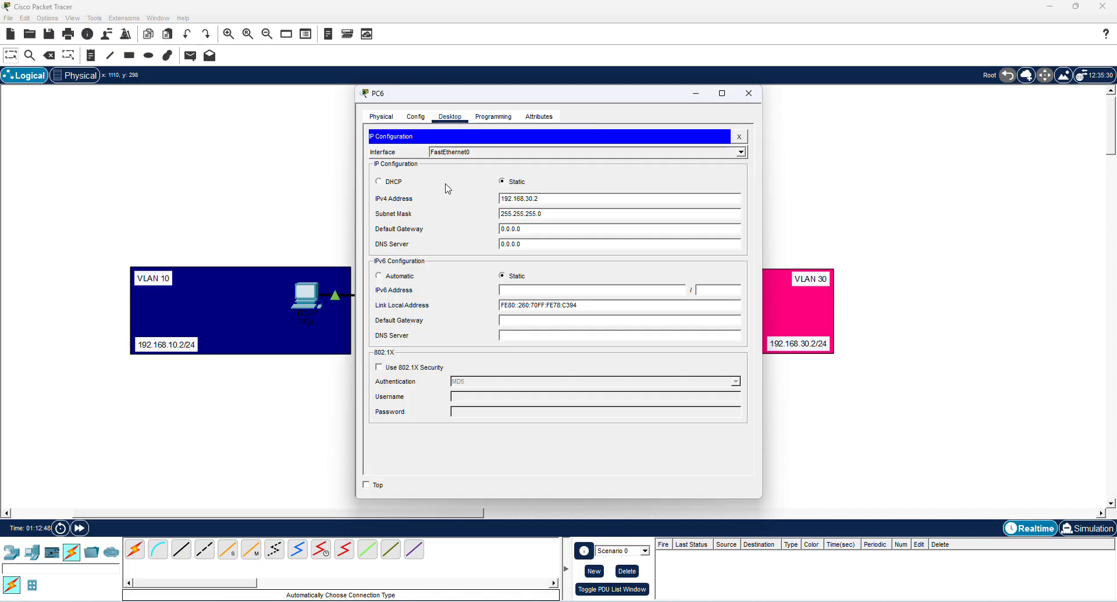
triple_click(532, 232)
type("192.168.30.1")
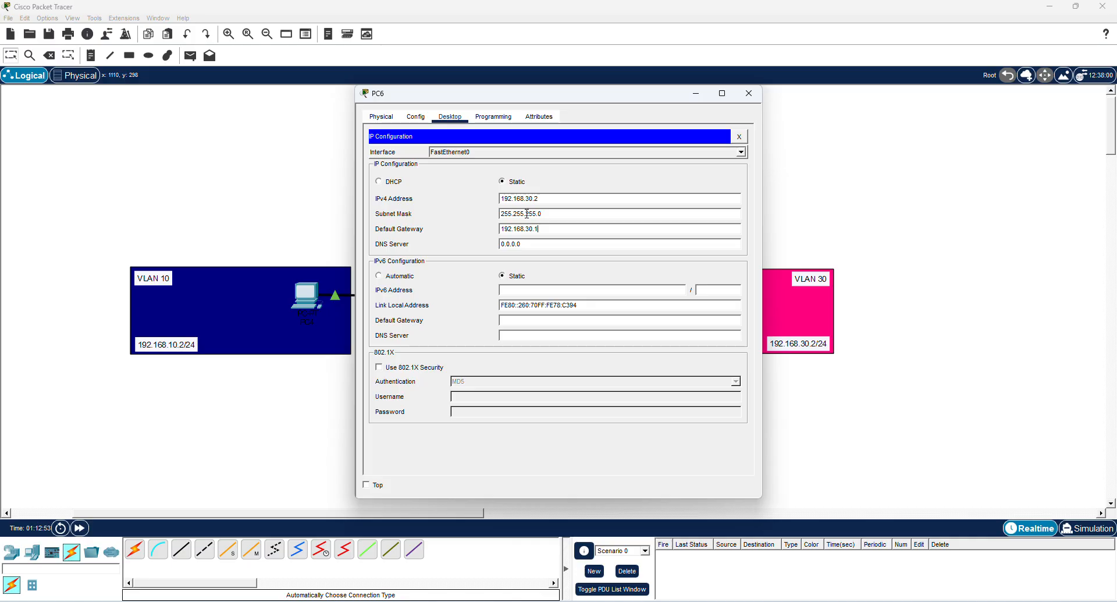
left_click(739, 136)
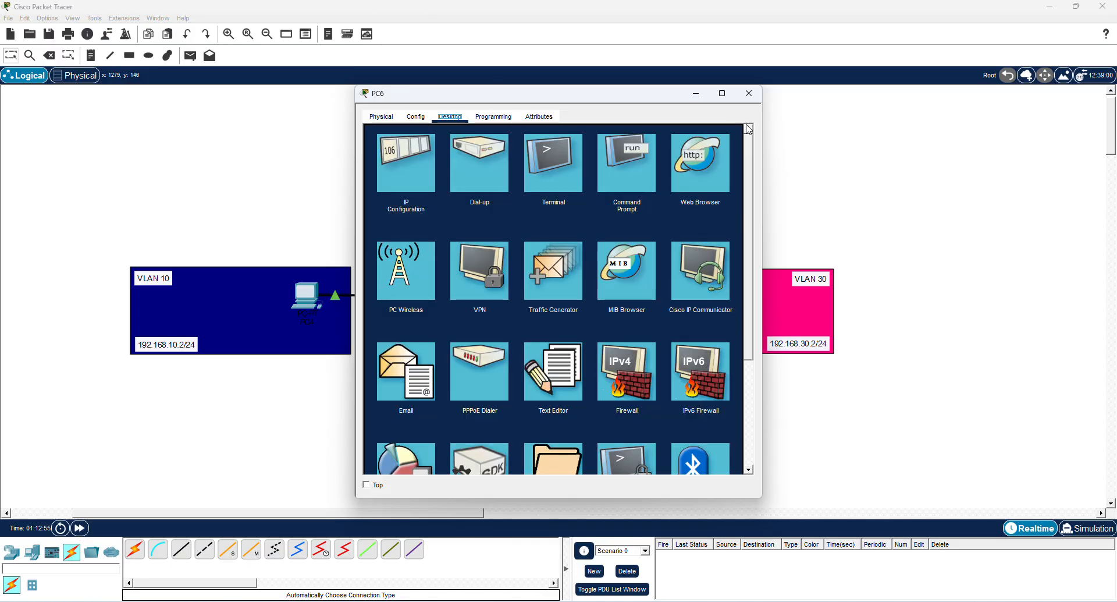
left_click(751, 94)
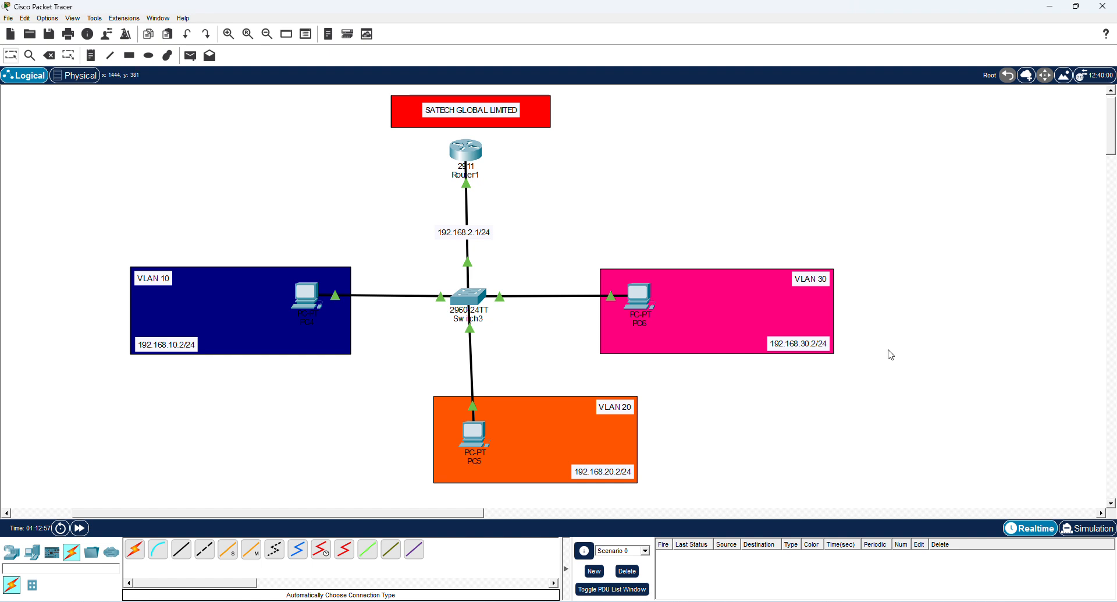
Move the 192.168.2.1/24 label slightly closer to Router1 and review PC4's IP configuration.
left_click_drag(469, 232, 469, 219)
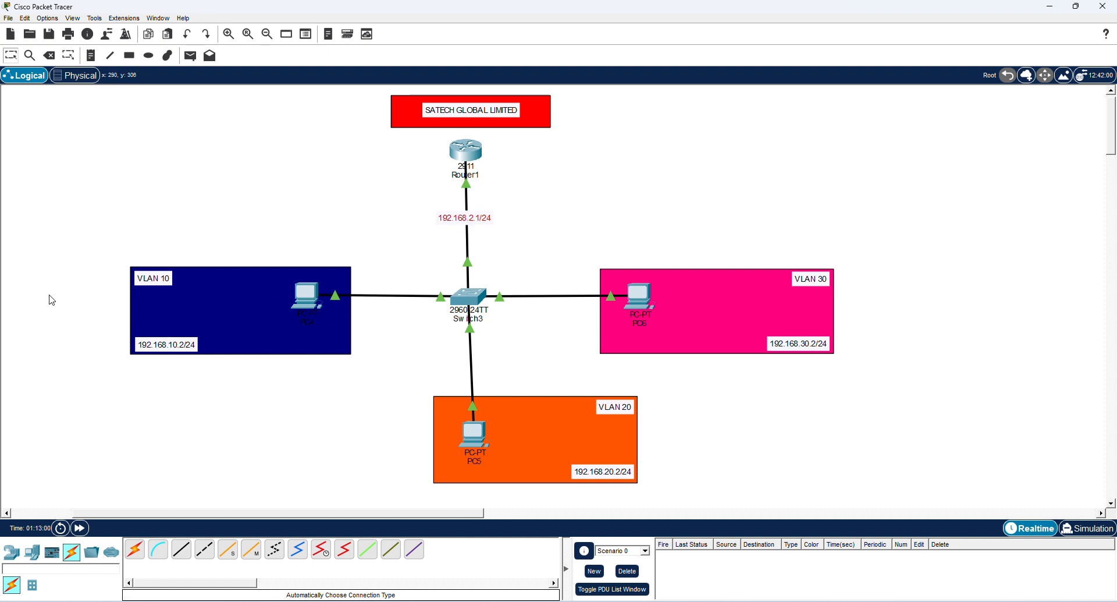
left_click(307, 295)
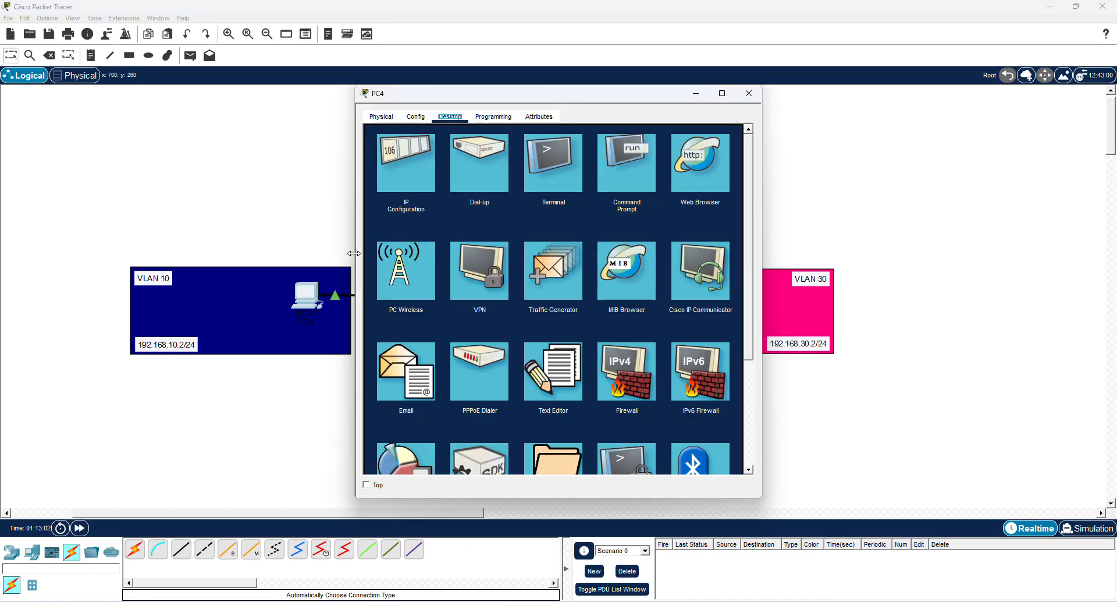
left_click(404, 170)
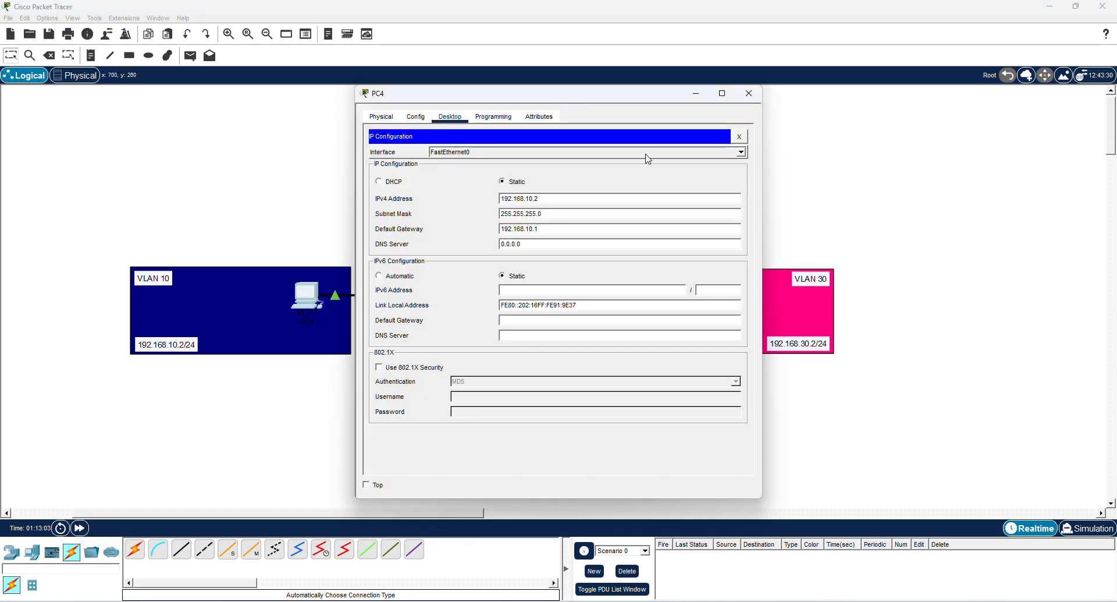
left_click(749, 94)
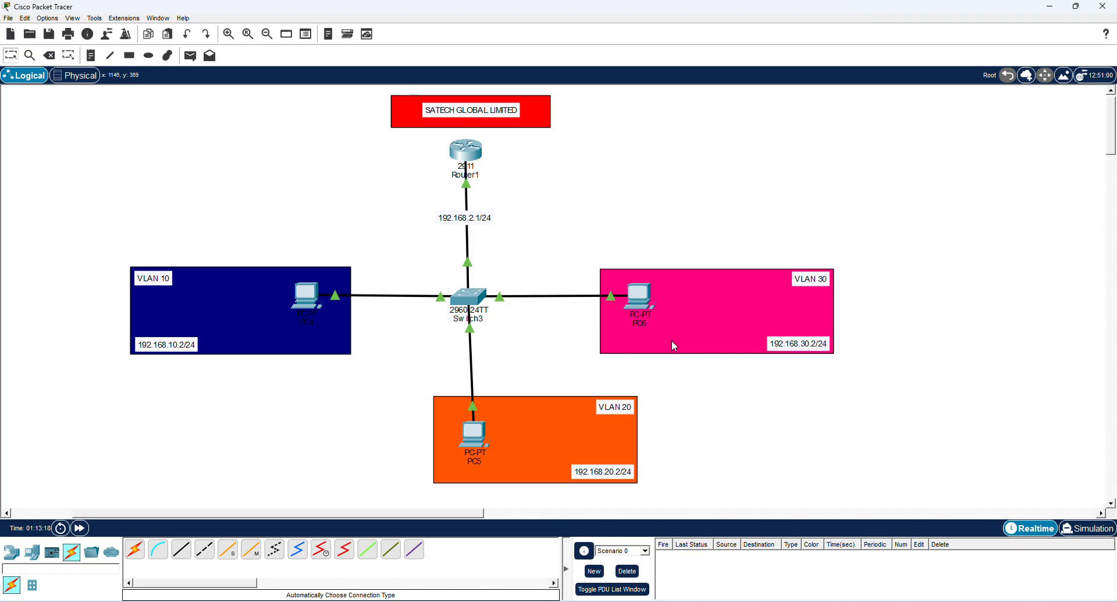
Retest connectivity between VLANs 10 and 20 by sending three simple PDUs from PC4 to PC5.
left_click(190, 55)
left_click(298, 285)
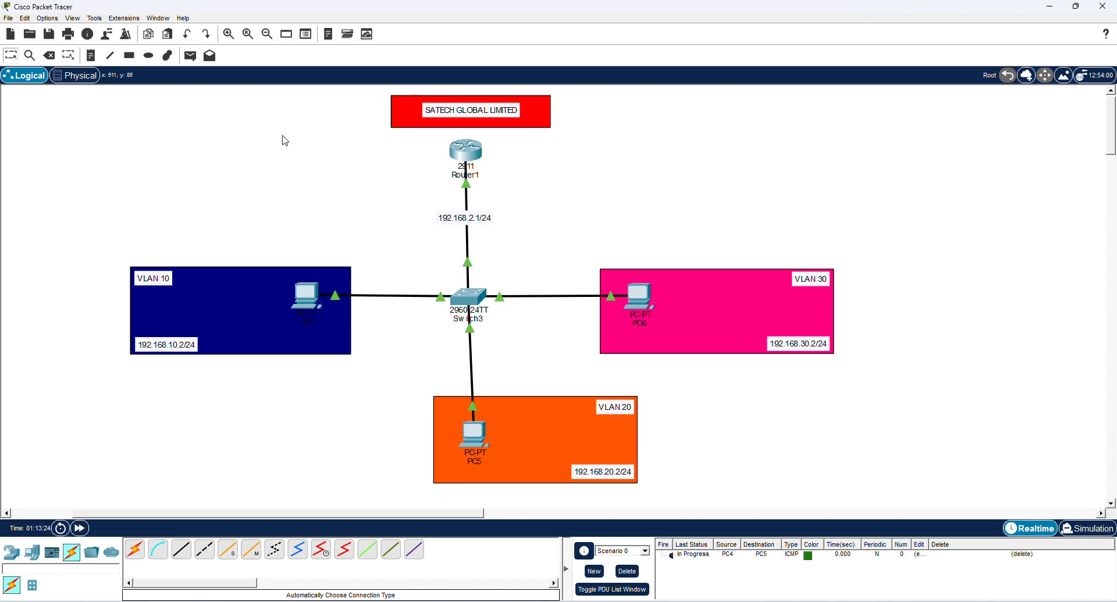
left_click(190, 55)
left_click(304, 291)
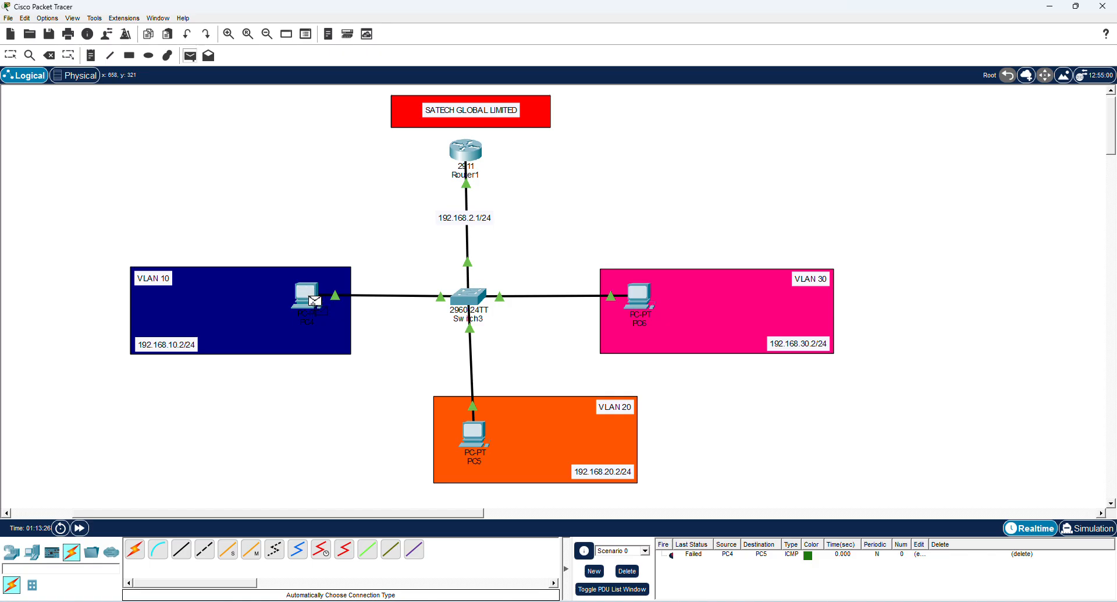
left_click(473, 431)
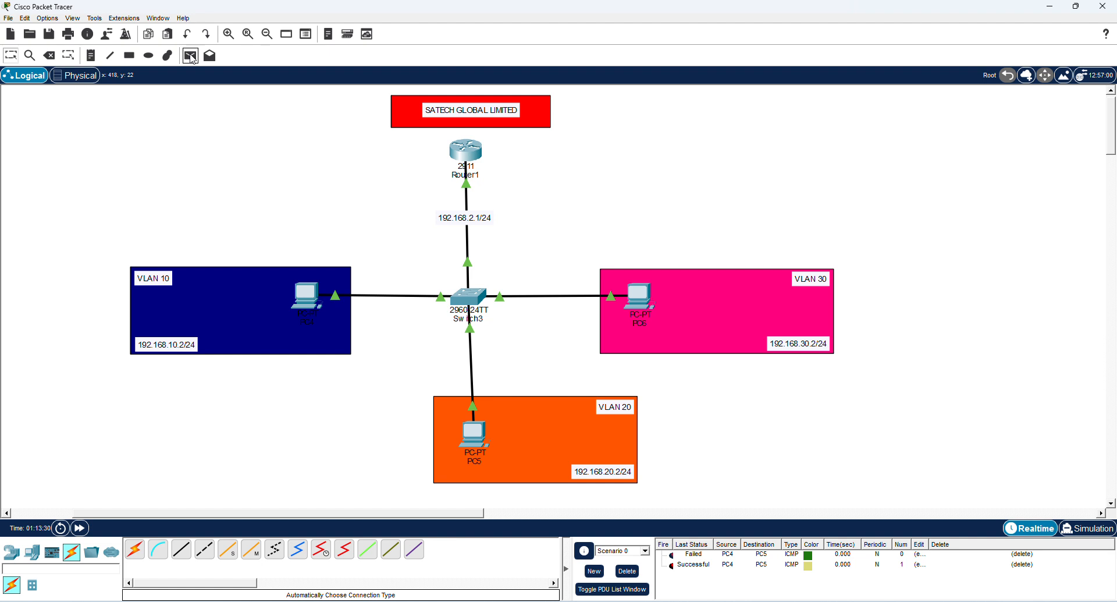
left_click(191, 55)
left_click(304, 292)
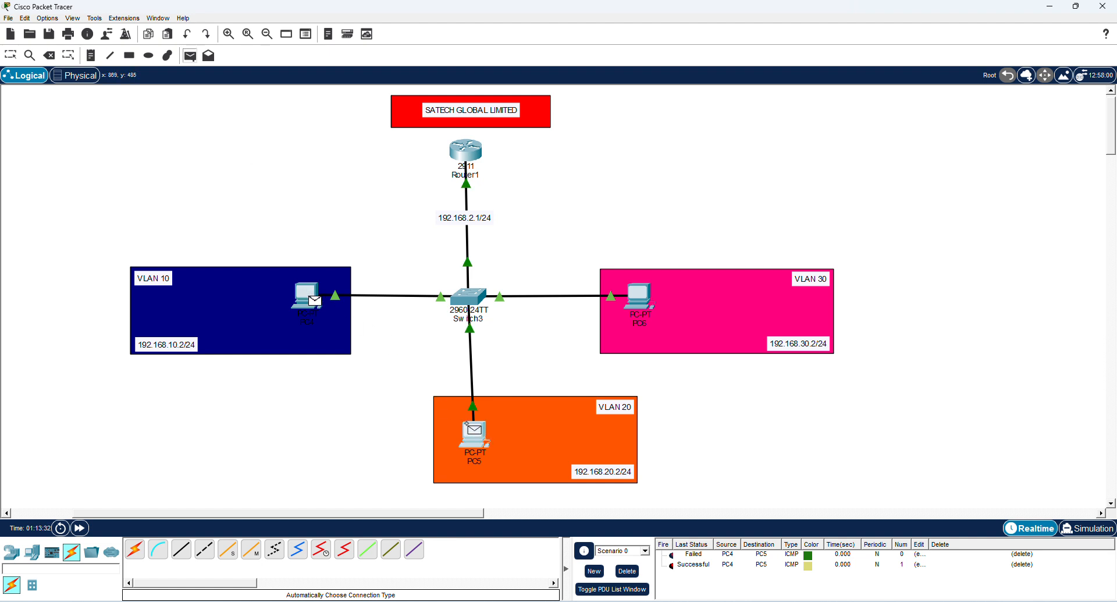
left_click(471, 433)
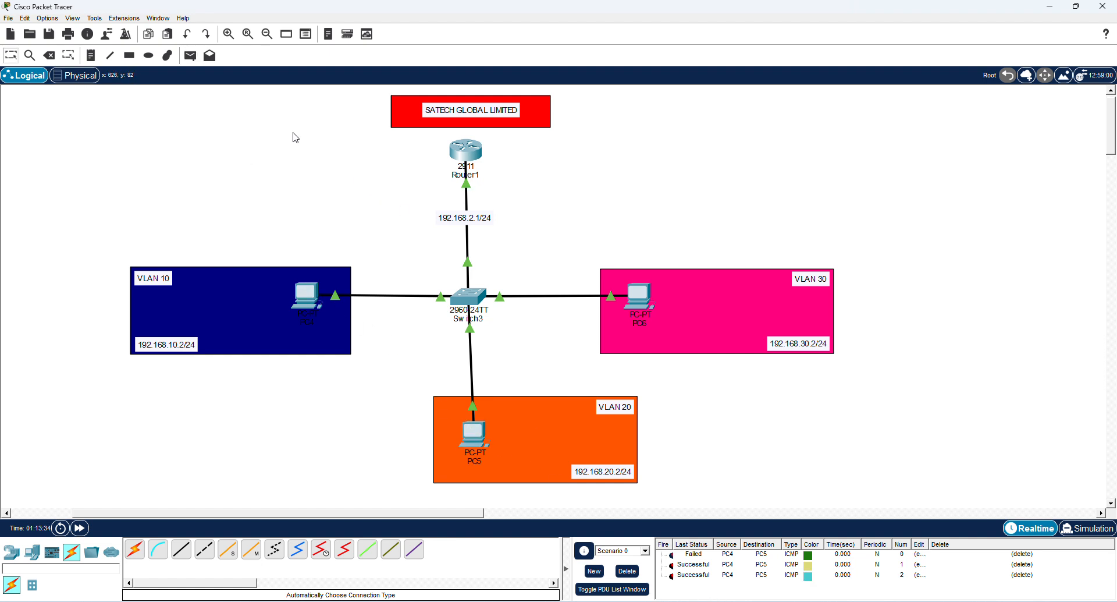
Test connectivity from PC4 to PC6 with a simple PDU, and clear the PDU list.
left_click(190, 55)
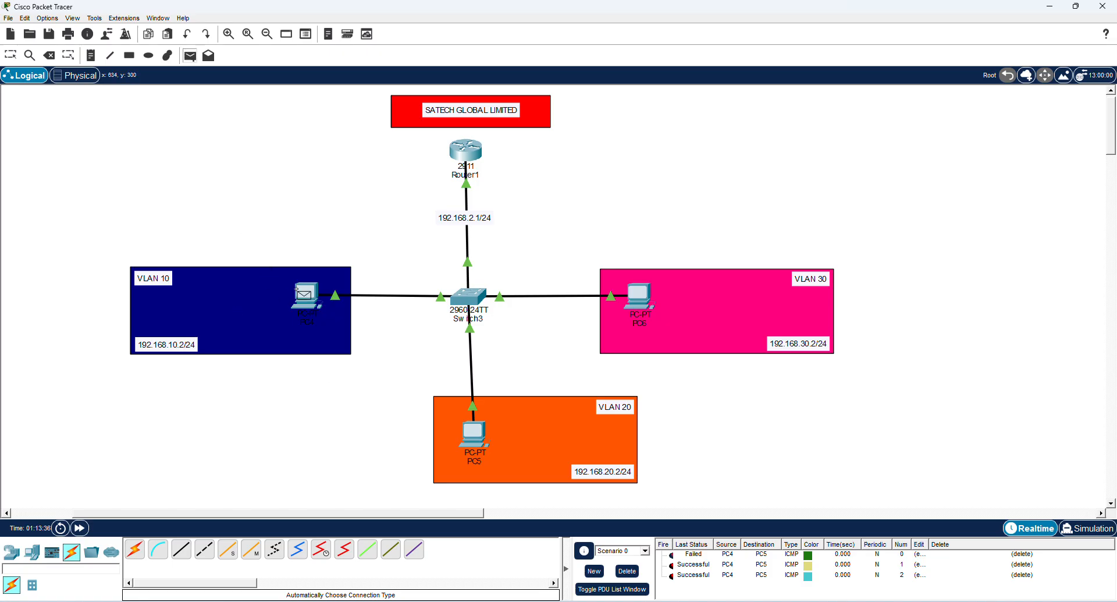
left_click(305, 292)
left_click(633, 288)
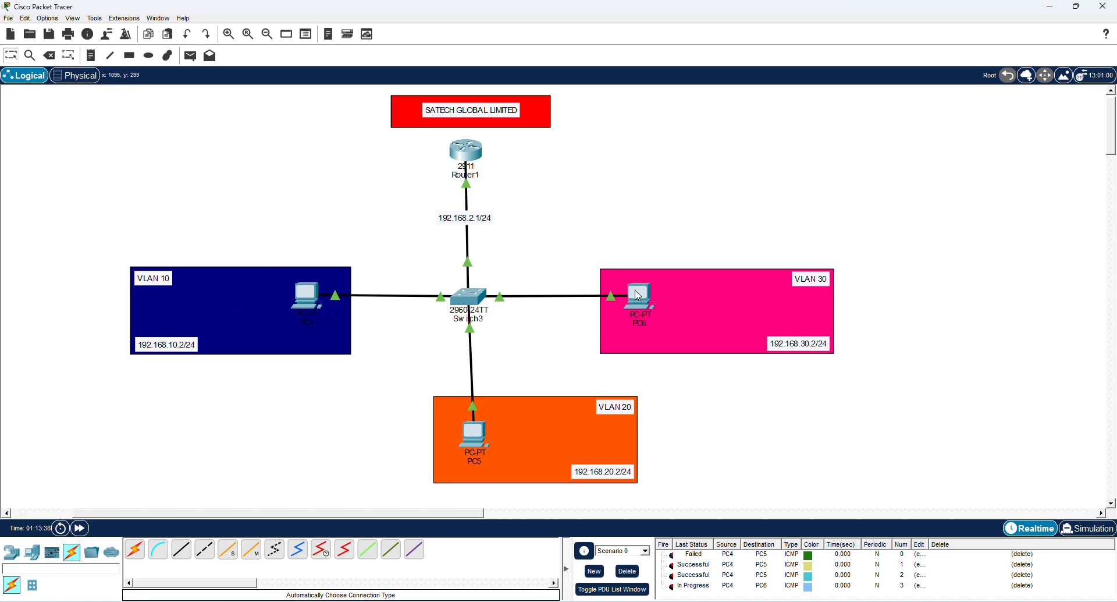
left_click(627, 571)
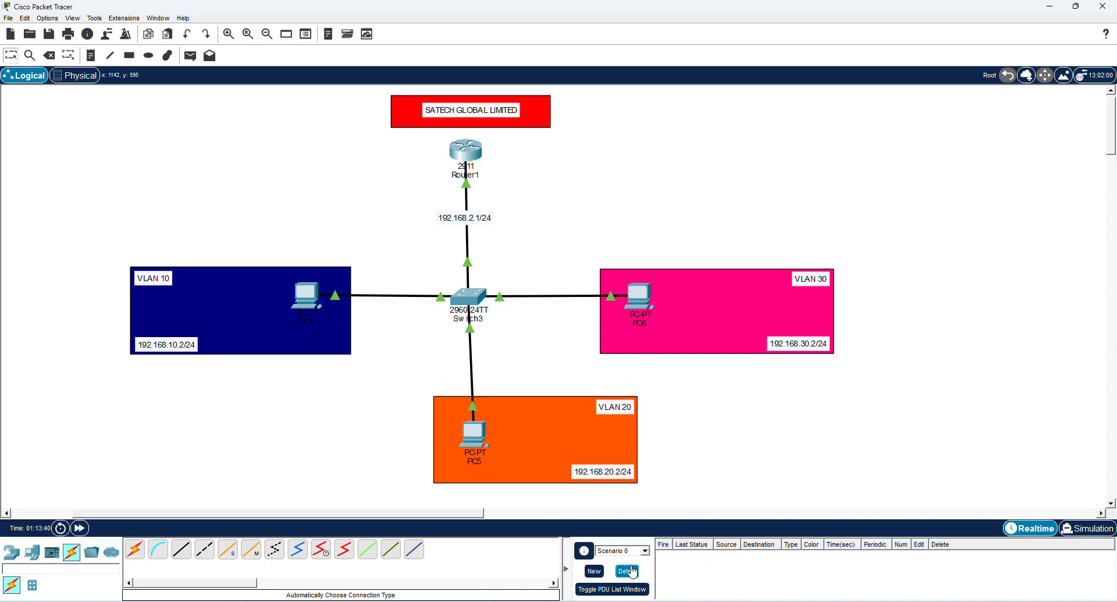
Retest connectivity between VLANs 10 and 30 by sending another simple PDU from PC4 to PC6.
left_click(190, 55)
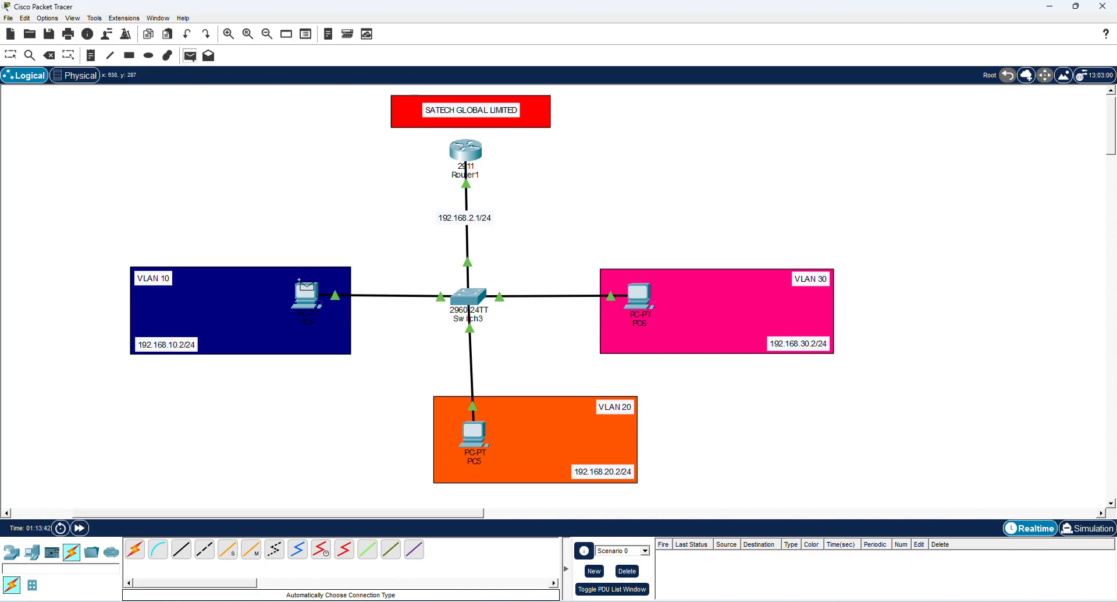
left_click(306, 291)
left_click(633, 288)
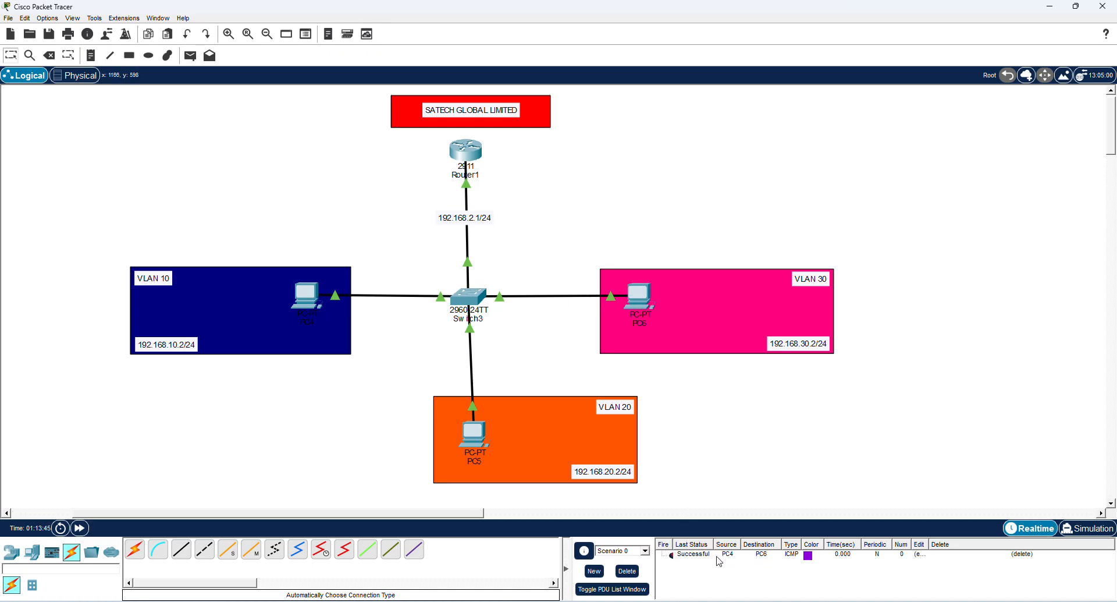
Test connectivity from Router1 to PC5, PC4 and PC6 with one simple PDU each, and clear the PDU list.
left_click(190, 55)
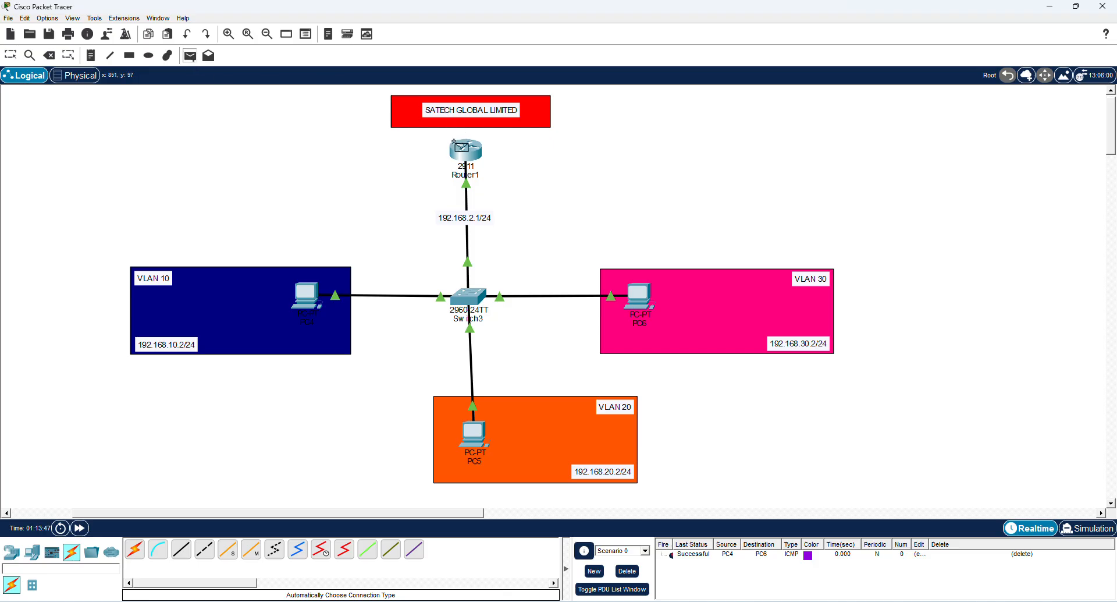
left_click(465, 150)
left_click(469, 425)
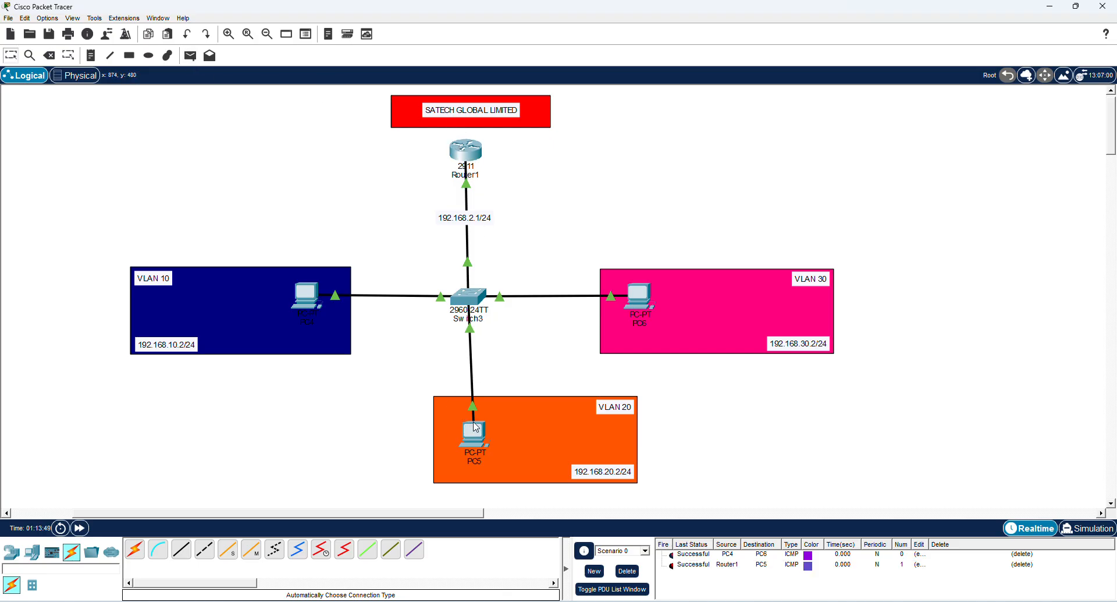
left_click(192, 57)
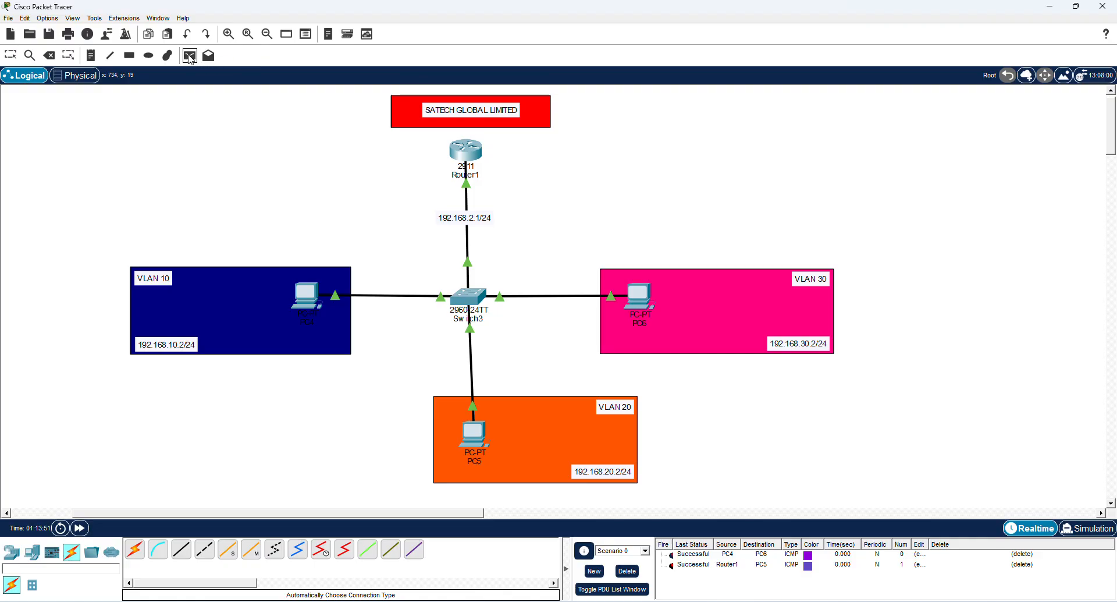
left_click(465, 150)
left_click(305, 293)
left_click(191, 56)
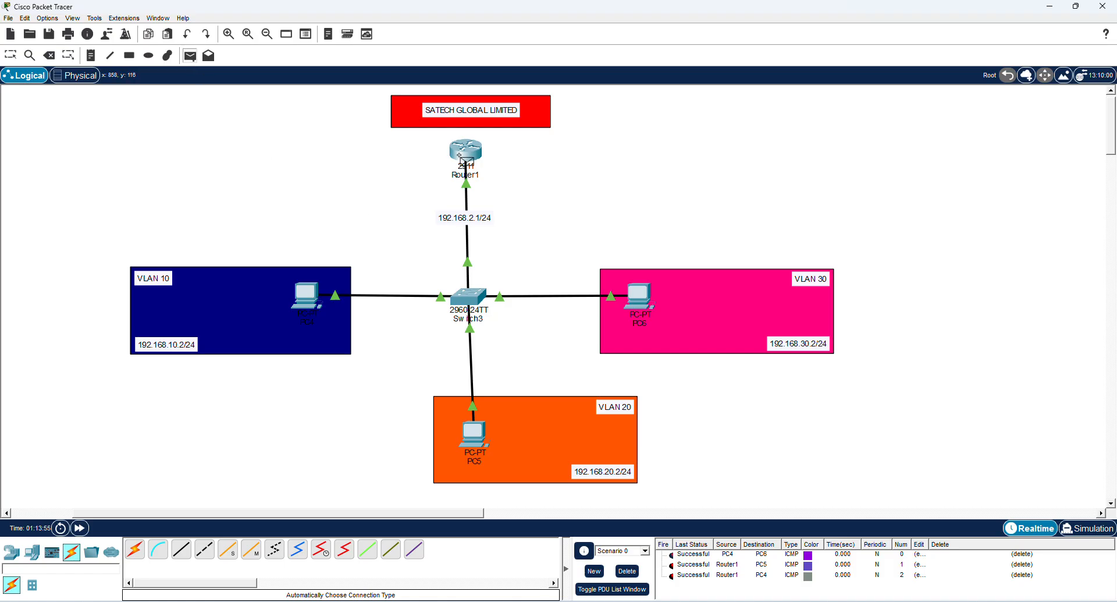
left_click(466, 152)
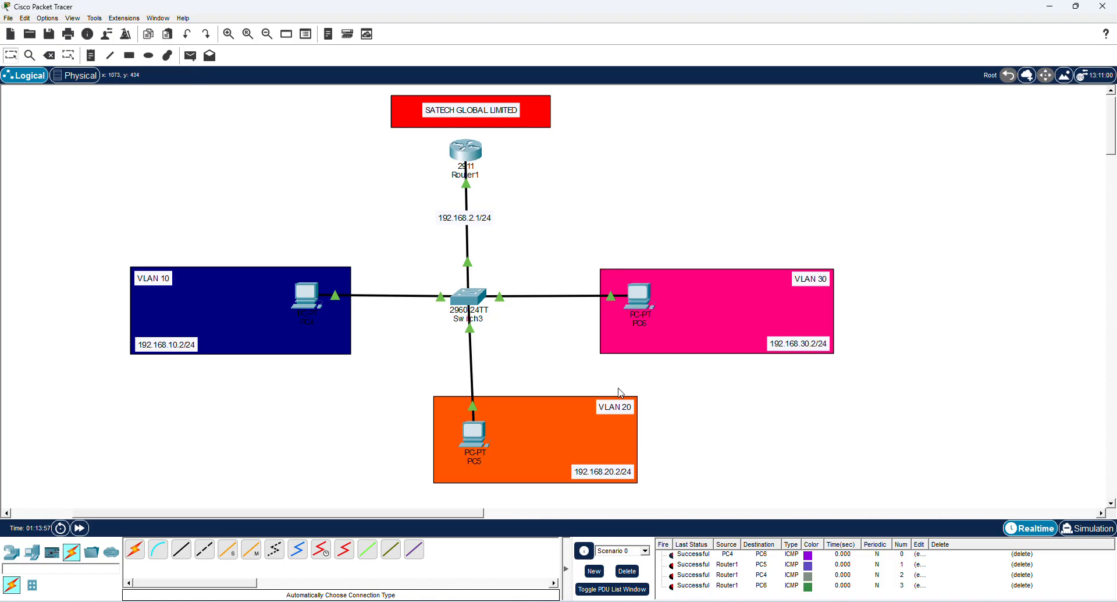
left_click(627, 570)
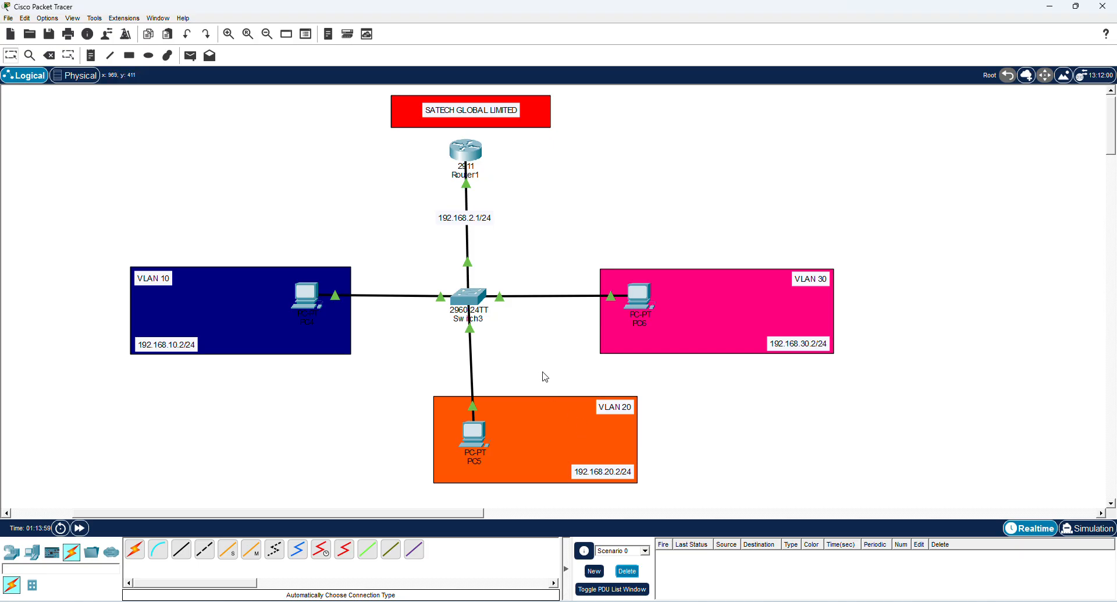